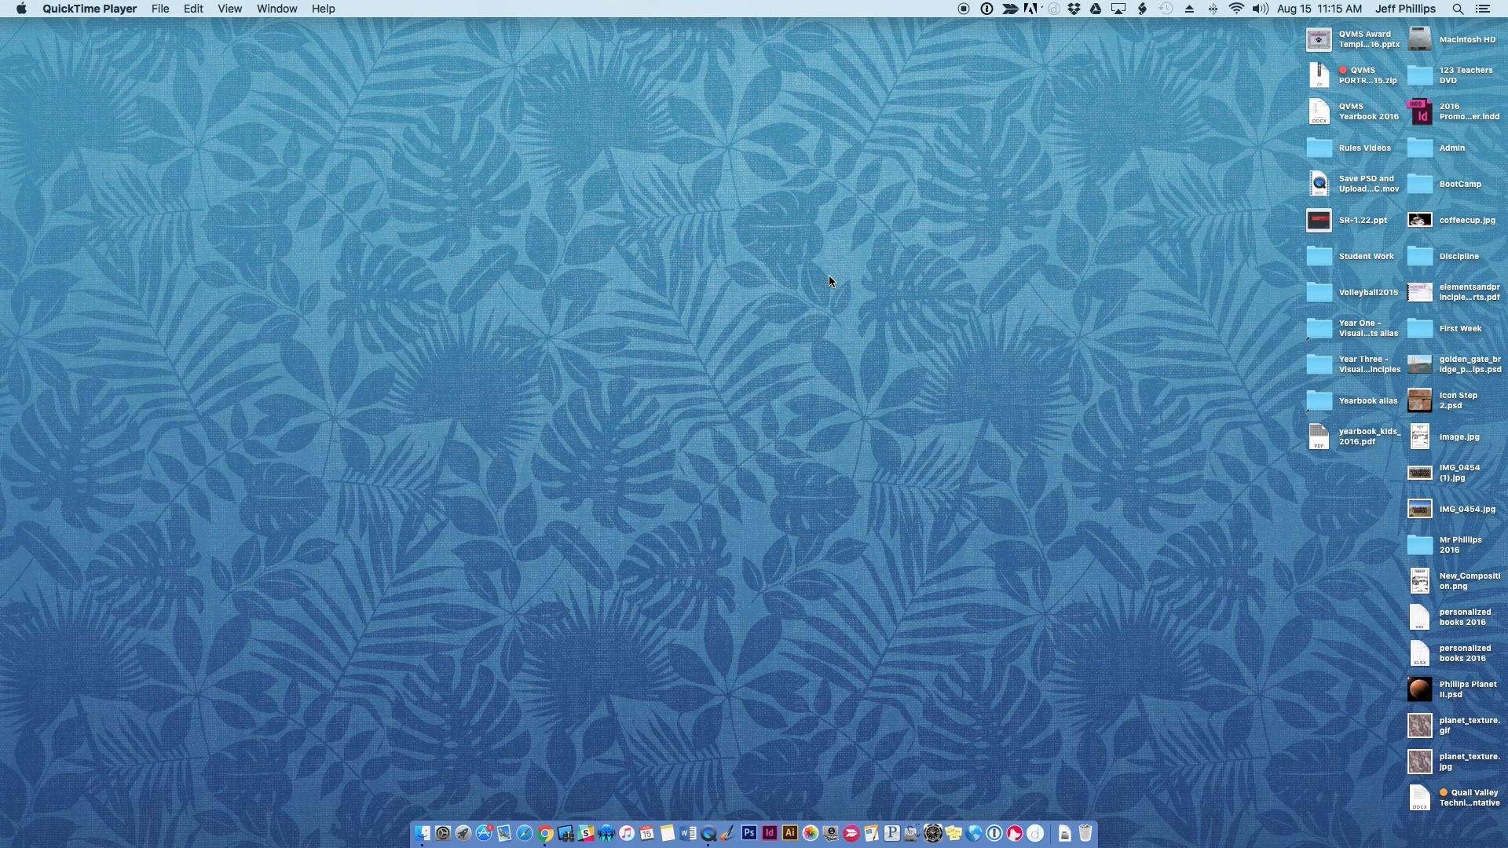
# - Launch Photoshop and create a document named Sample 1 using the Default Photoshop Size preset
pyautogui.click(747, 836)
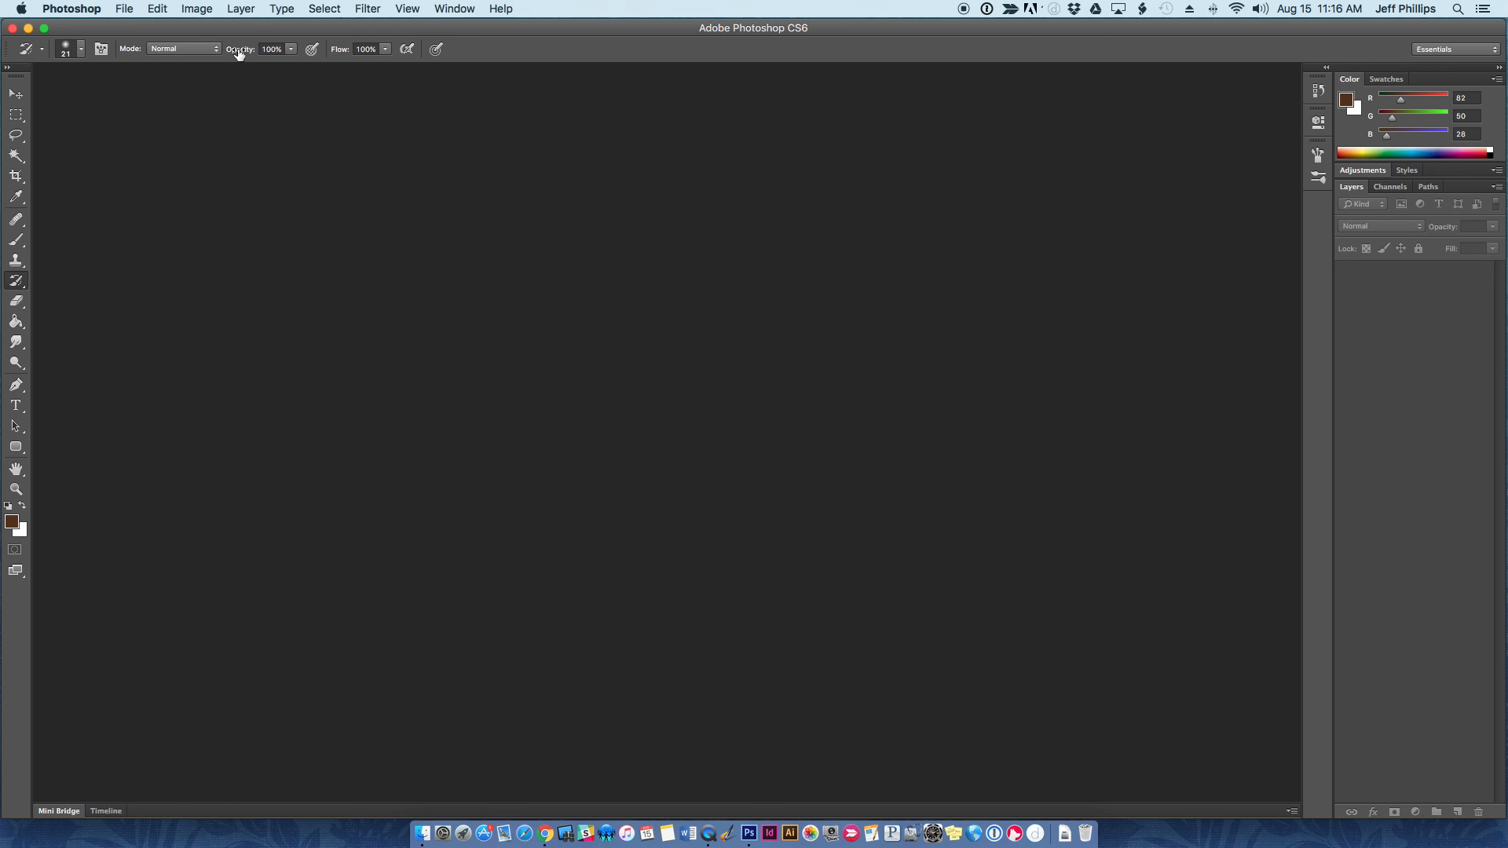
pyautogui.click(123, 10)
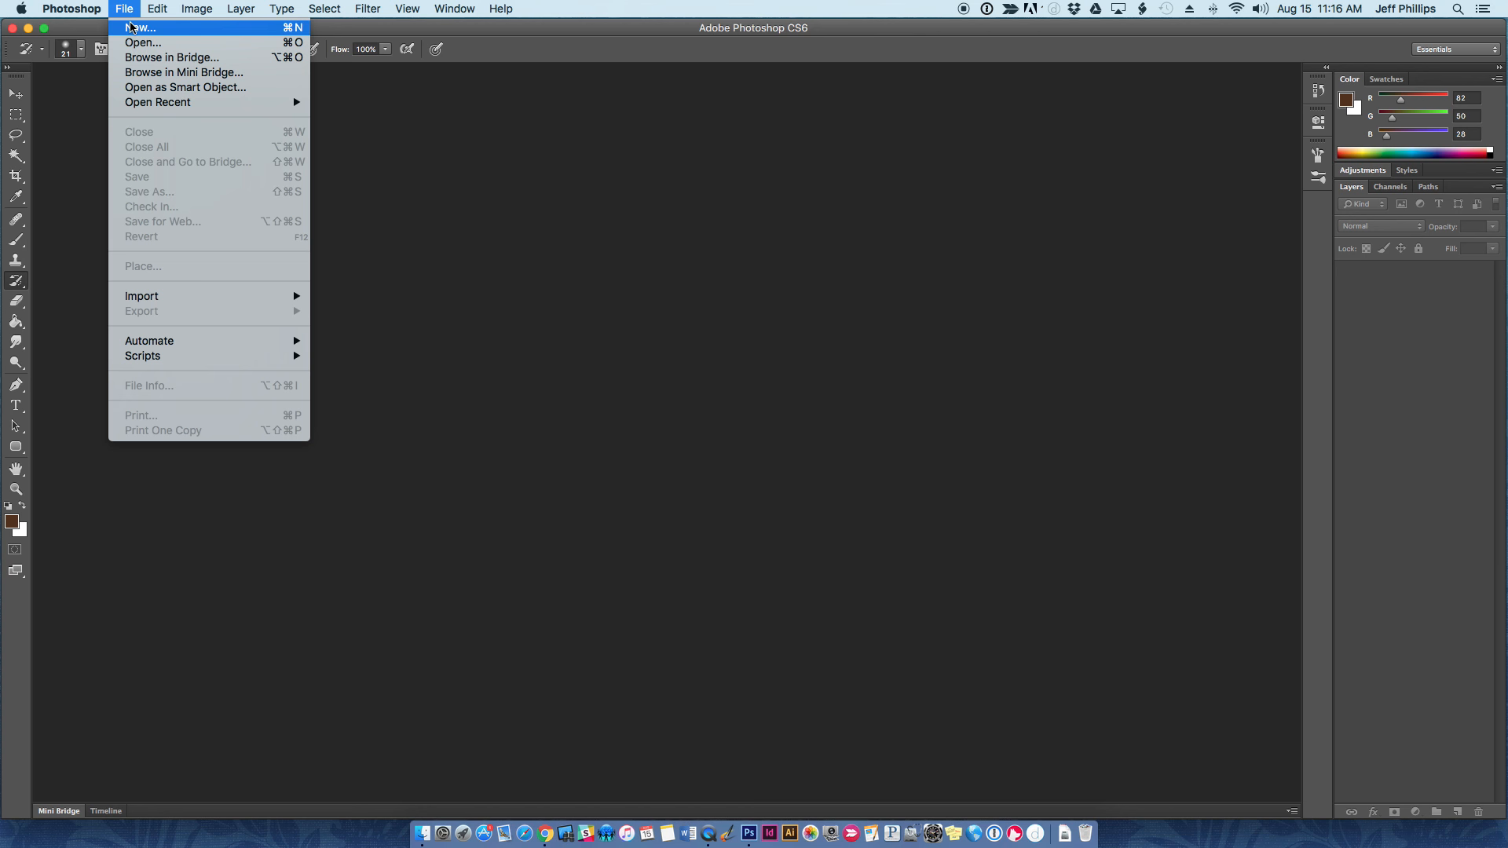
pyautogui.click(131, 28)
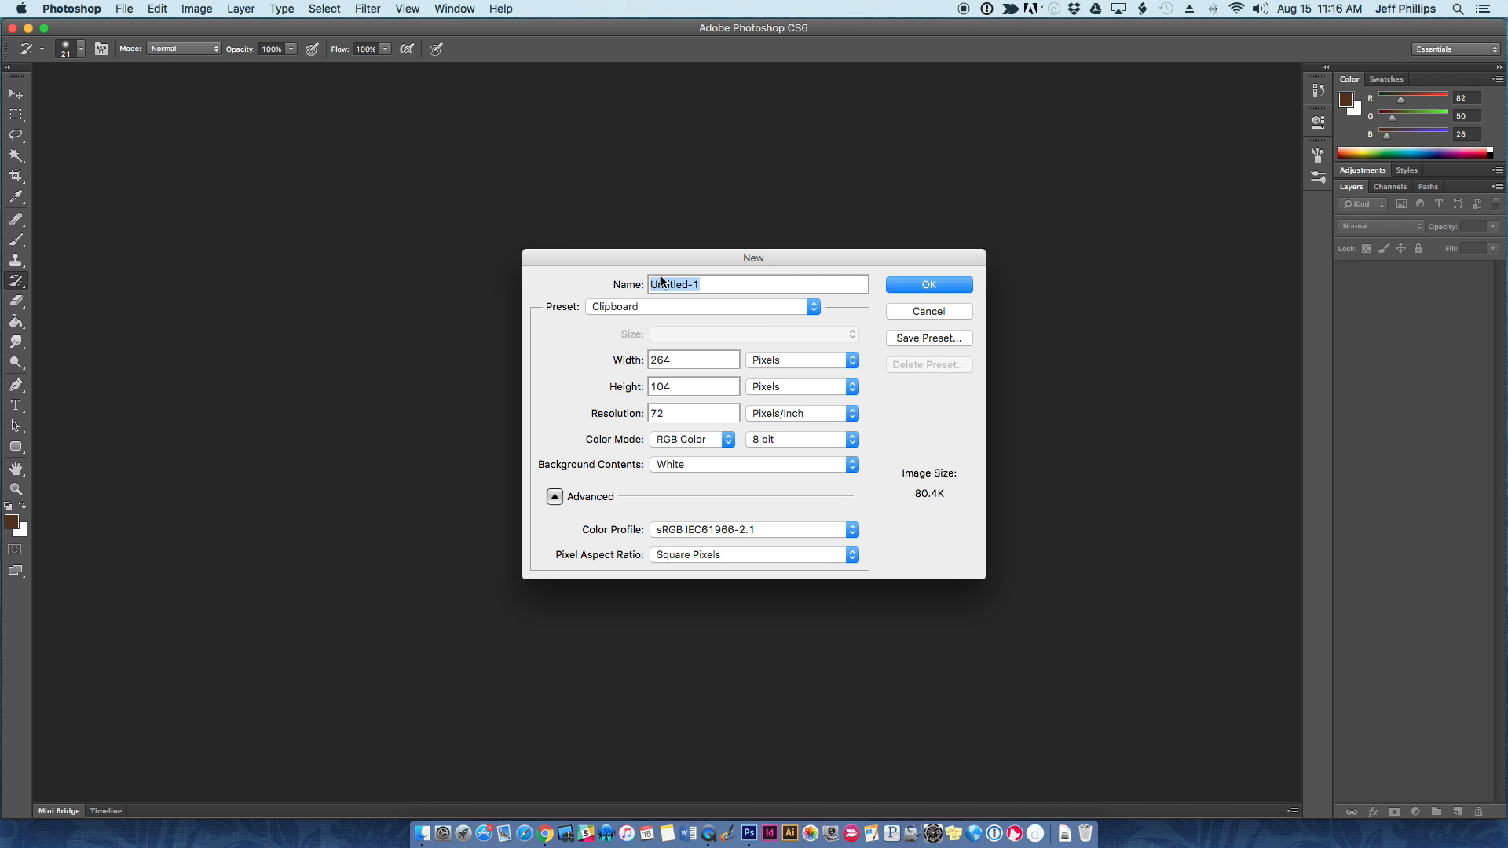
pyautogui.write('Sample 1')
pyautogui.click(626, 307)
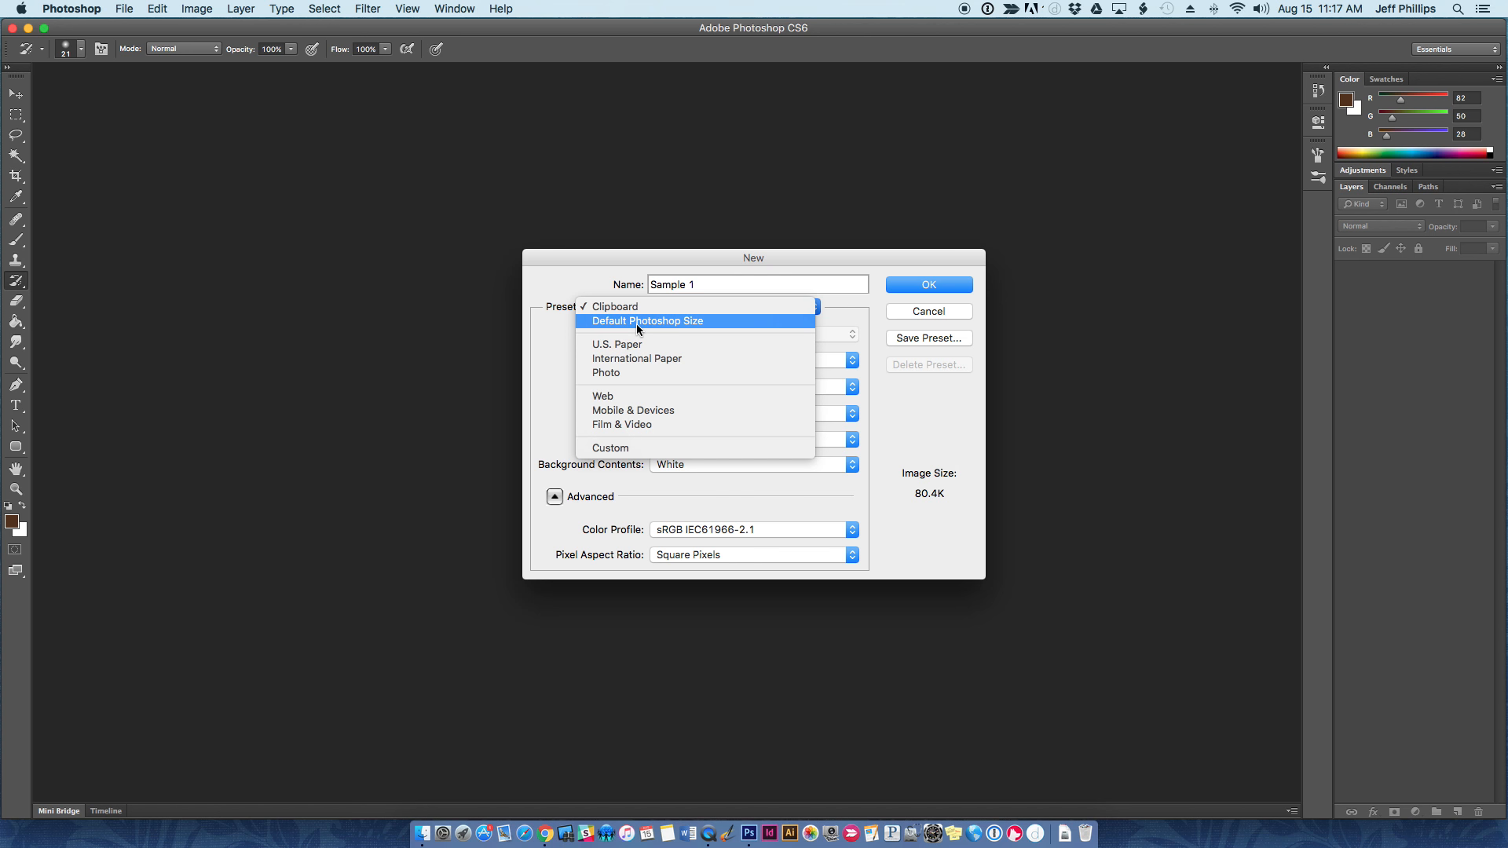
pyautogui.click(637, 321)
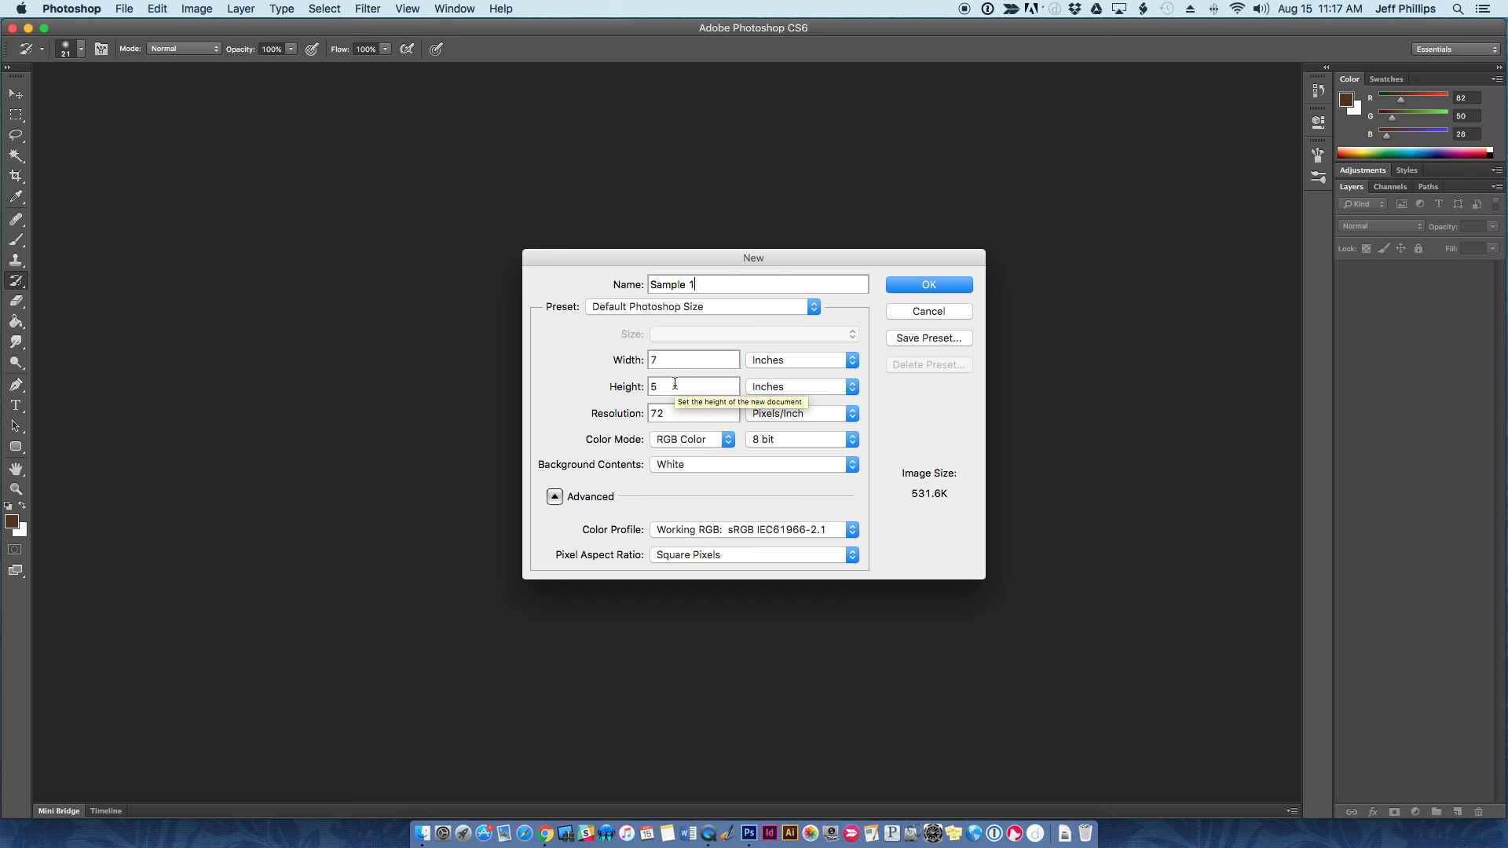
pyautogui.click(942, 286)
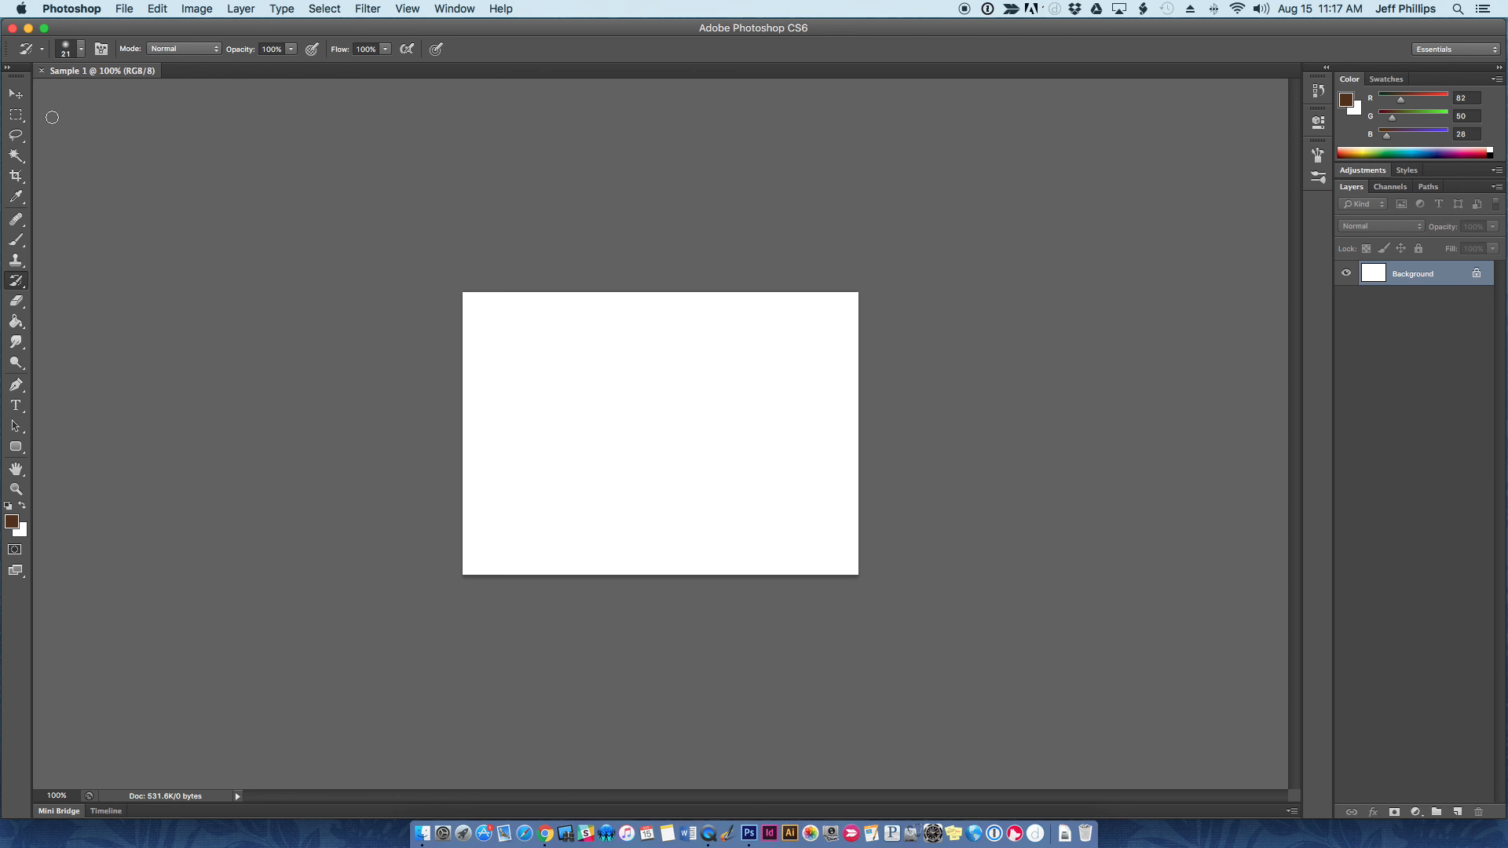
# - Activate the Move tool and enable its Auto-Select option
pyautogui.click(17, 98)
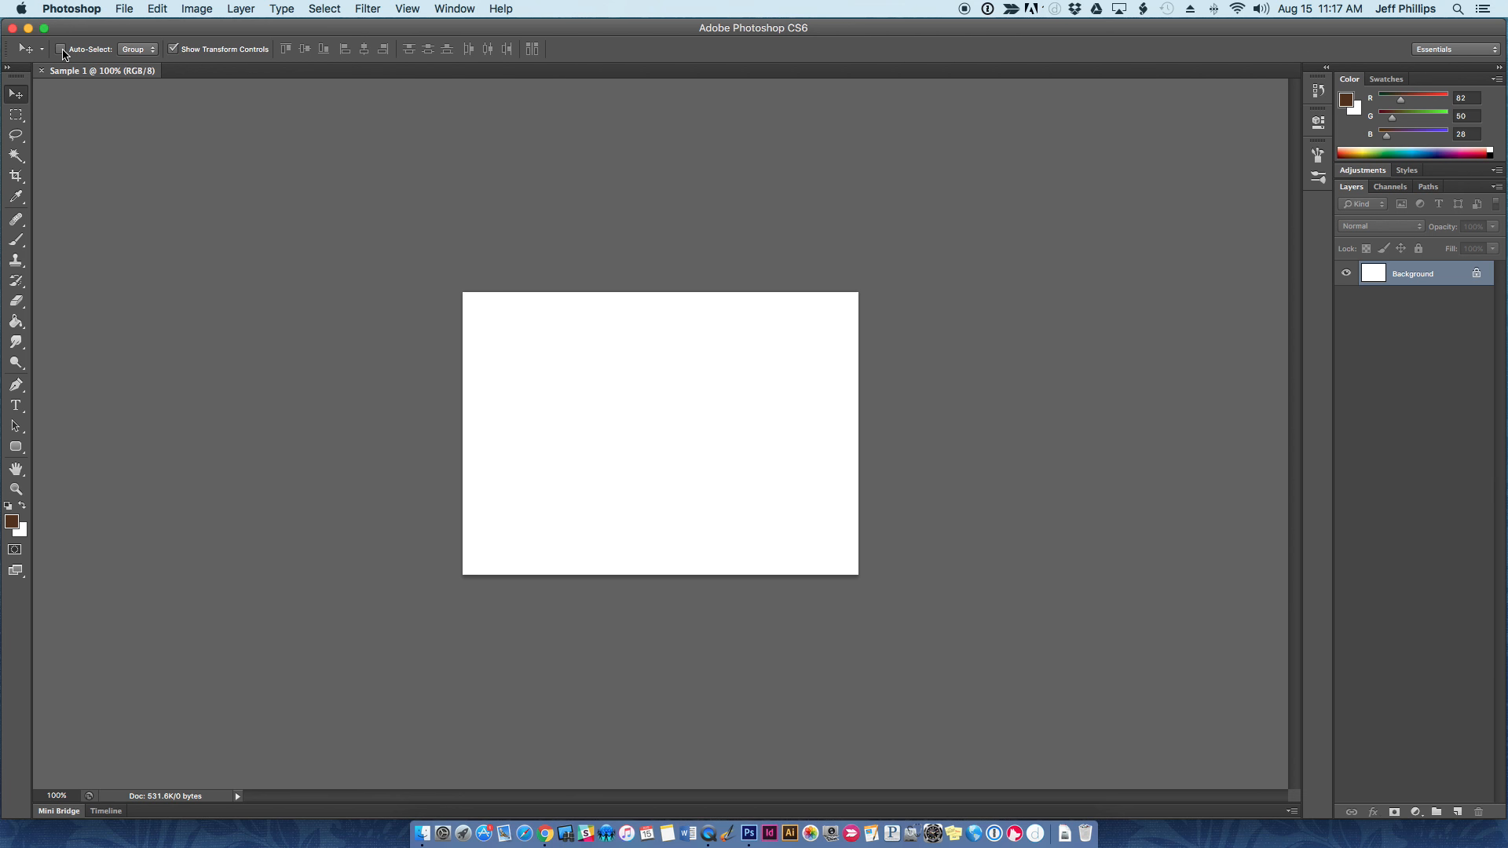
pyautogui.click(62, 49)
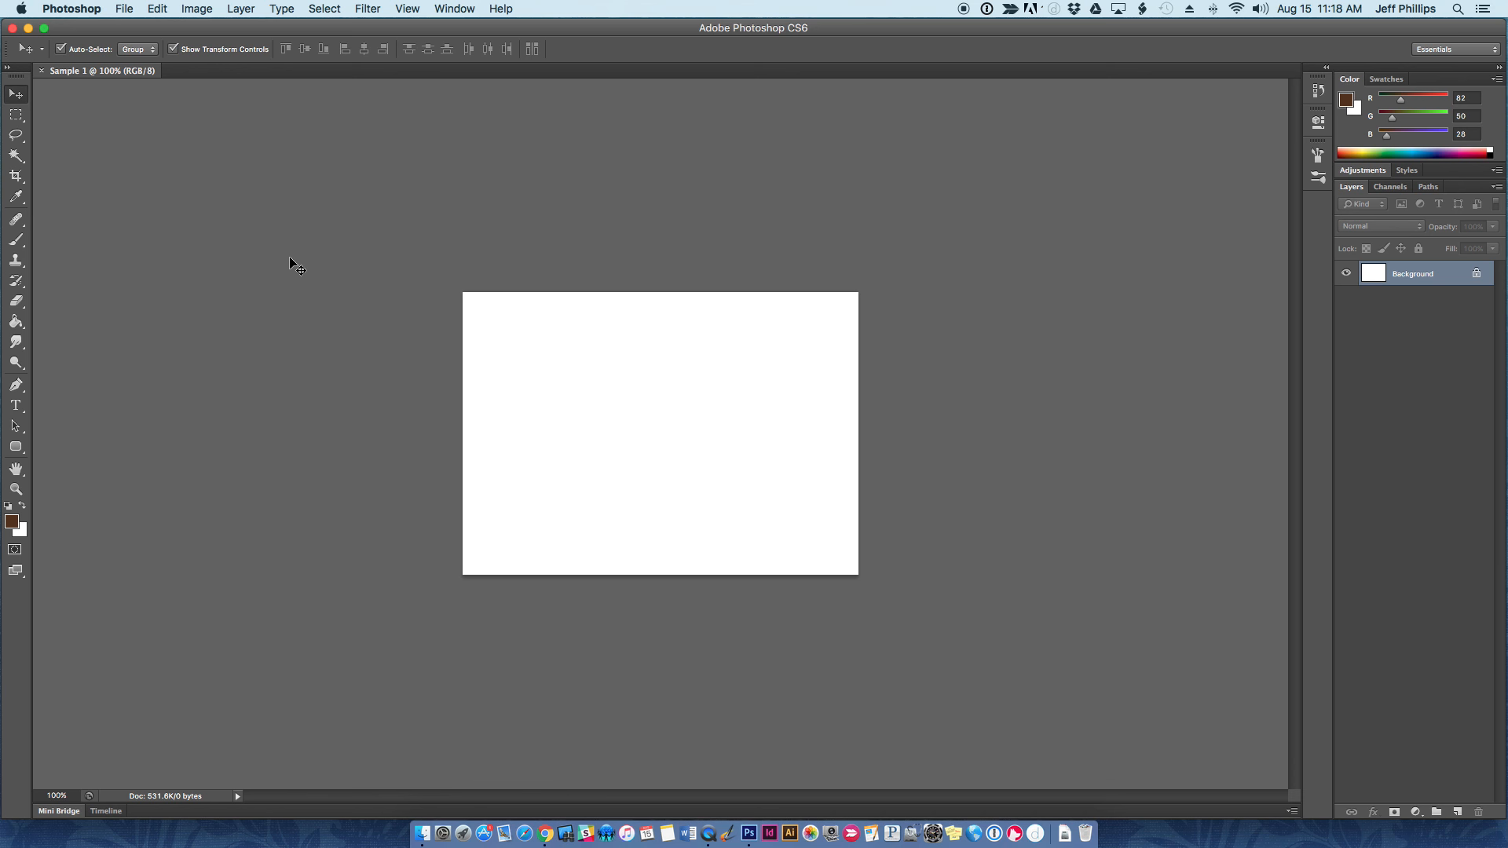
# - Open coffeecup.jpg from the Desktop
pyautogui.click(132, 9)
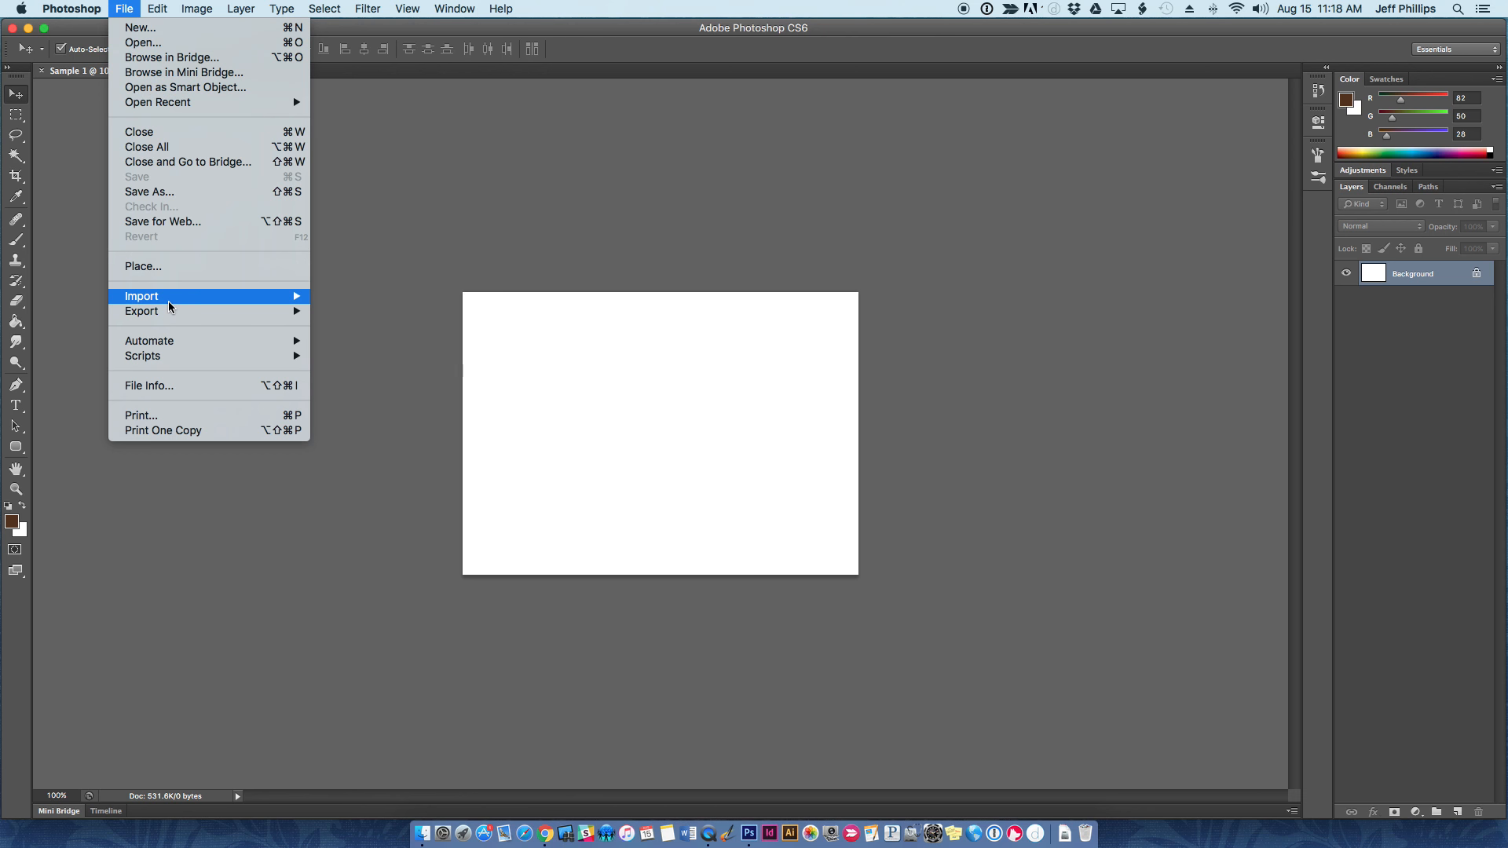
pyautogui.click(322, 198)
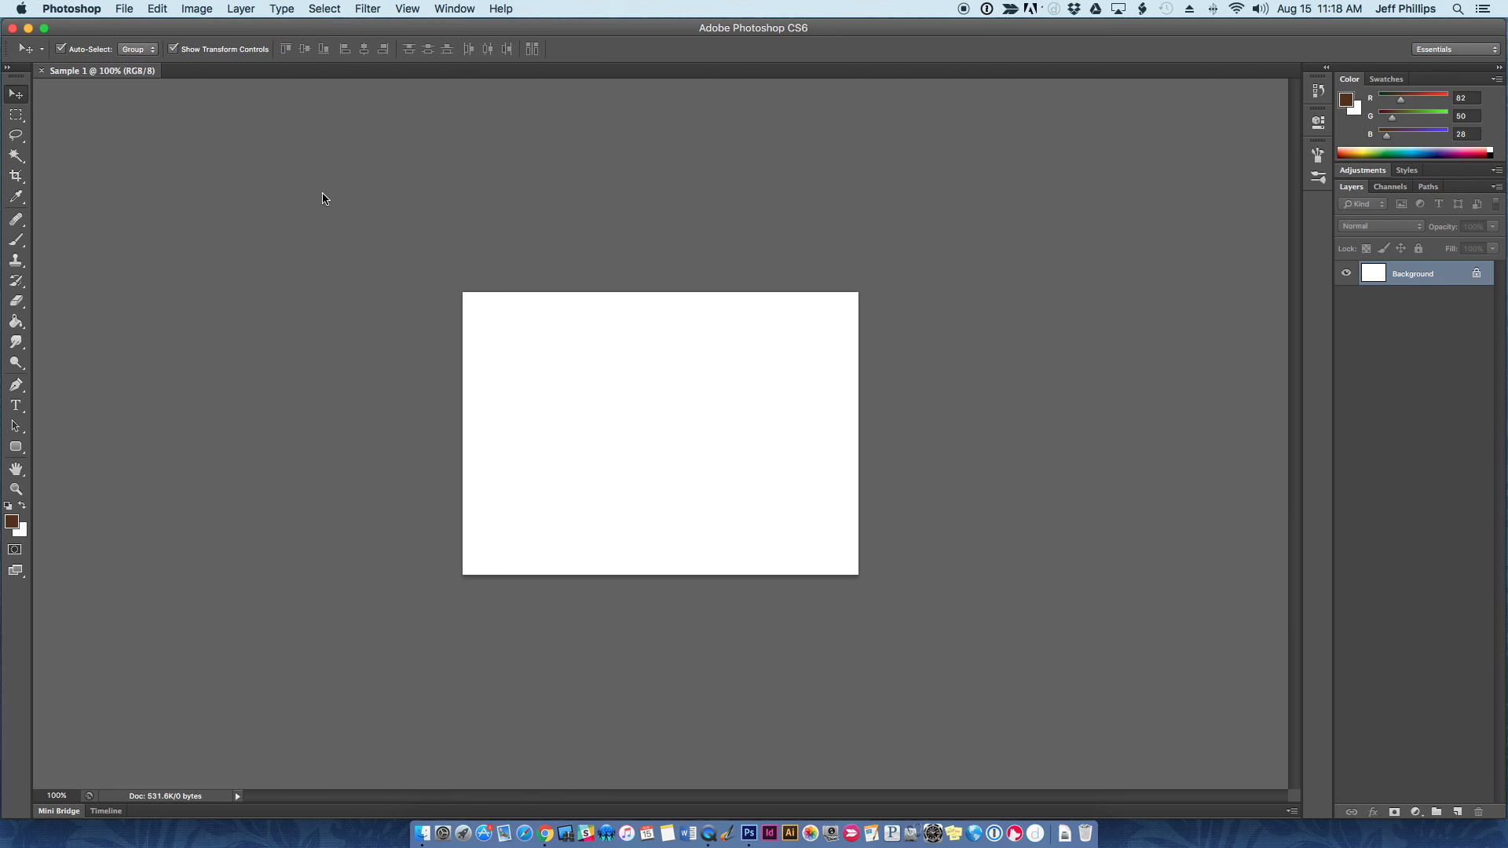
pyautogui.press('super+o')
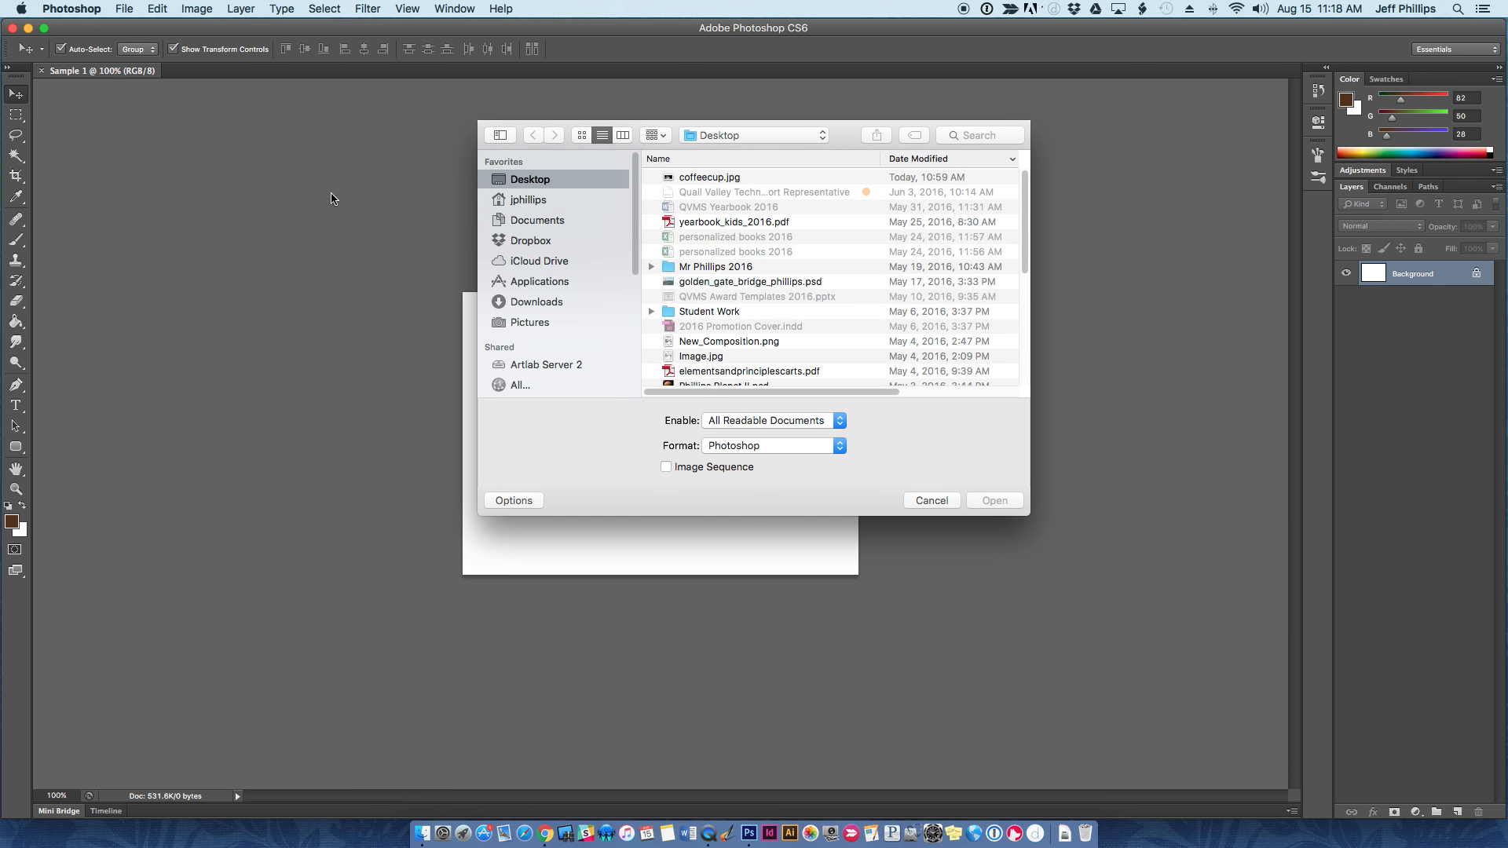
pyautogui.click(709, 180)
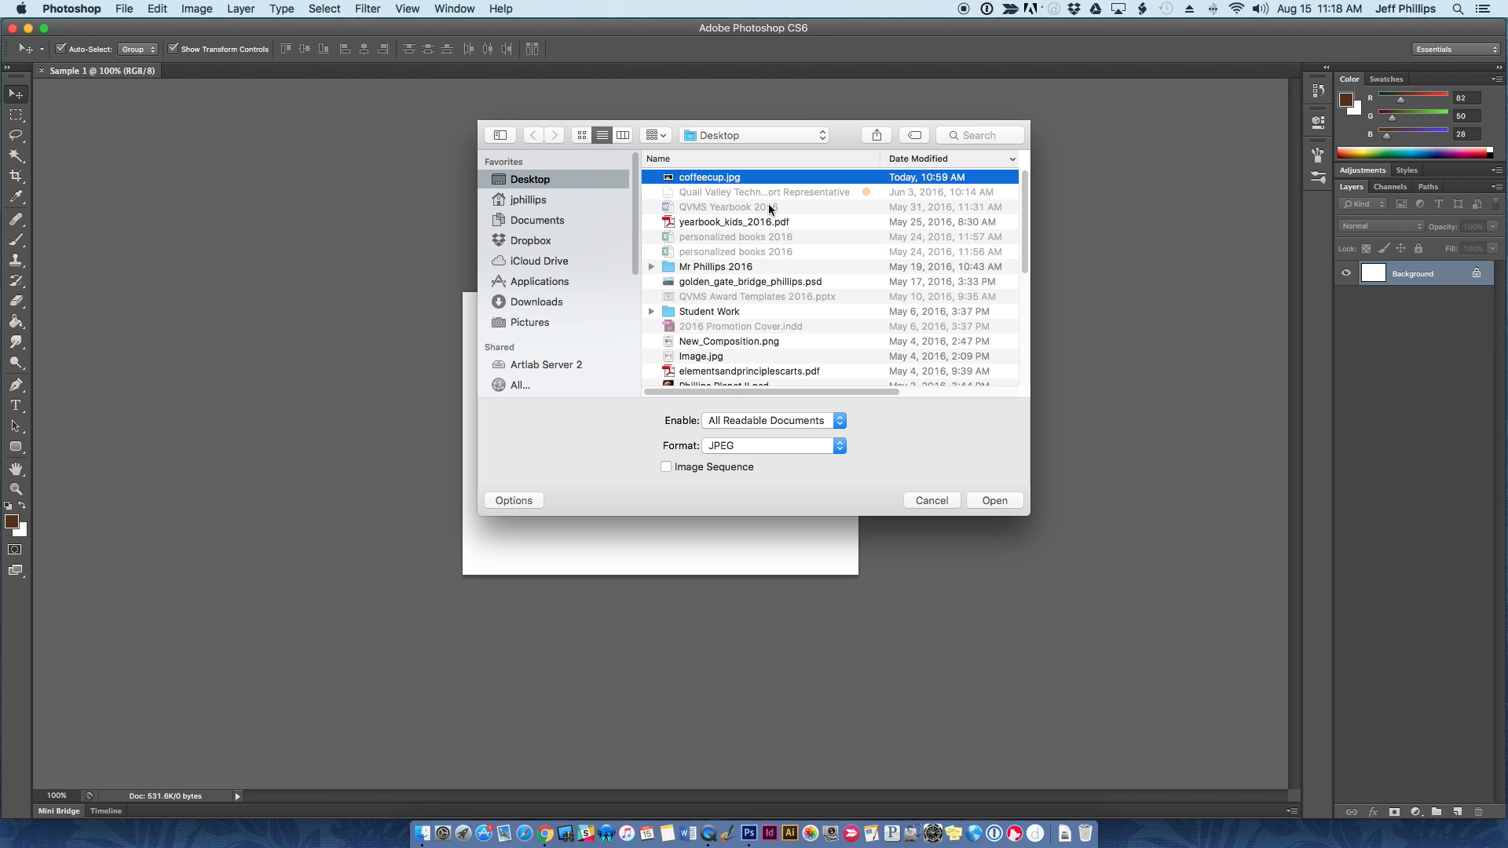
pyautogui.click(995, 500)
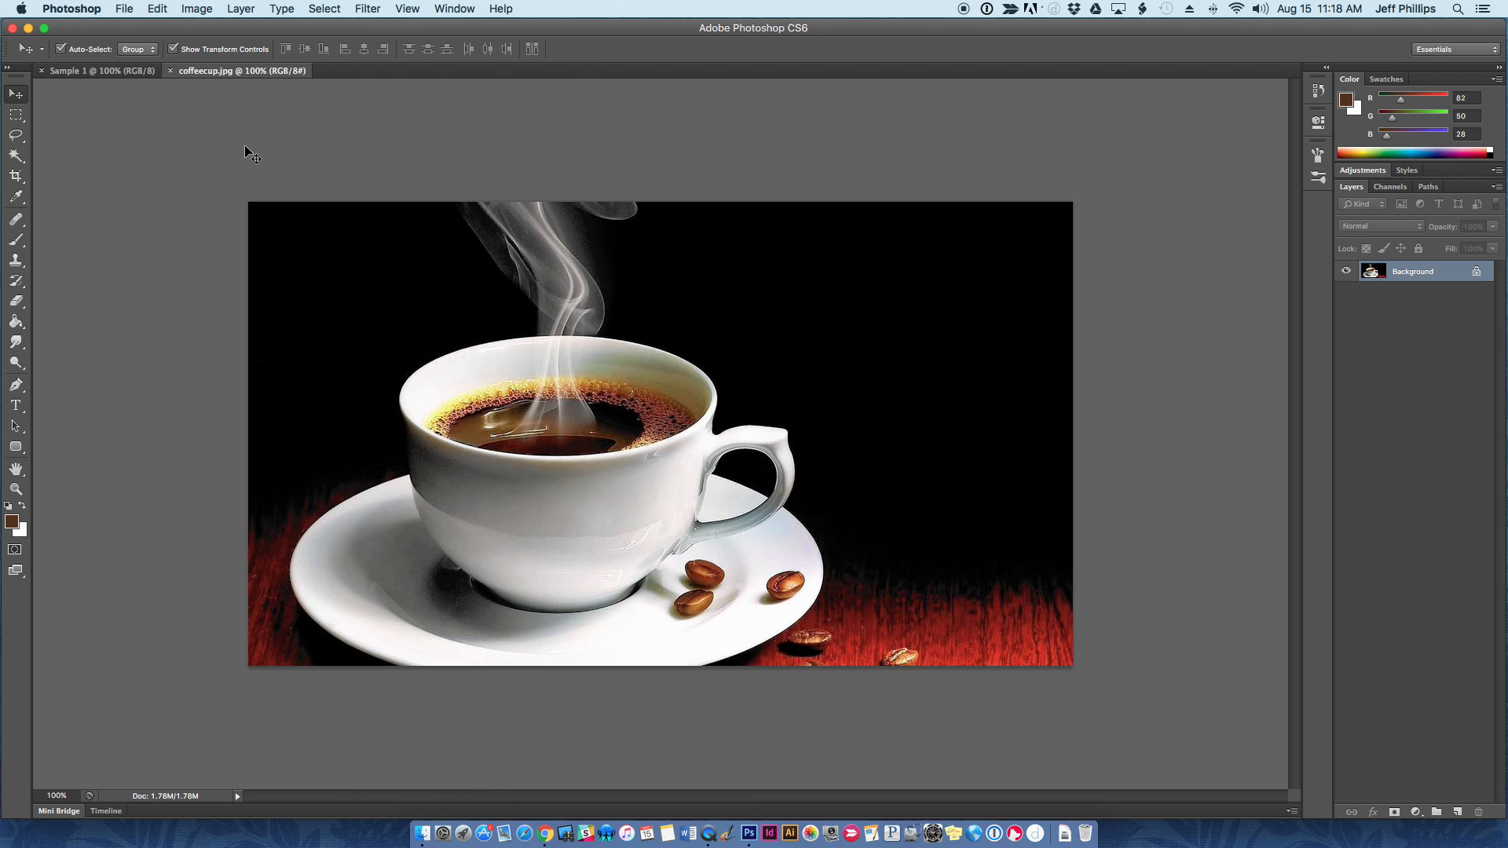
# - Select the entire coffeecup.jpg image, cut it and paste it into the Sample 1 document
pyautogui.click(329, 7)
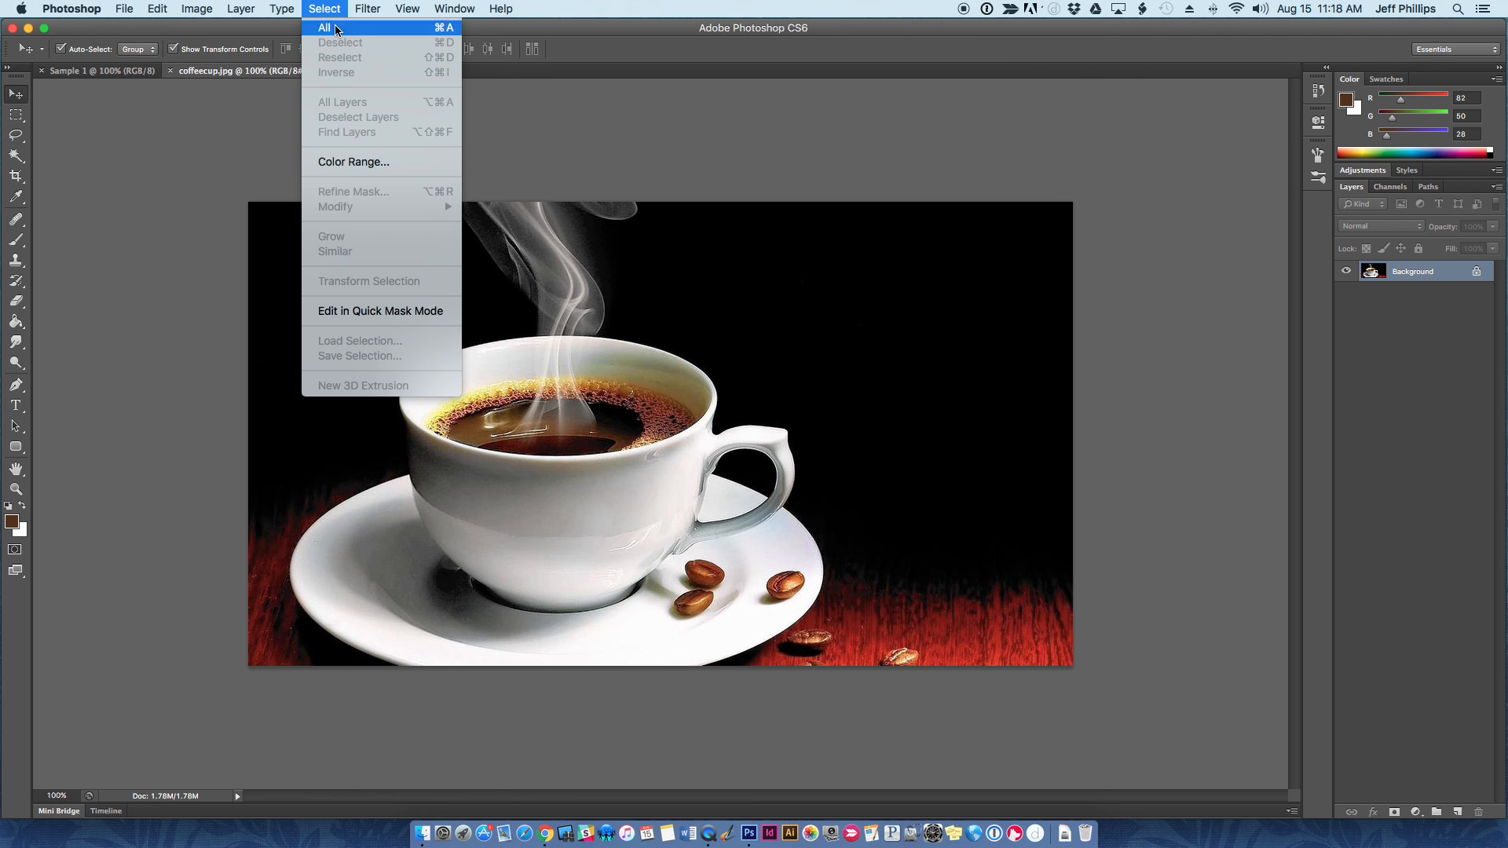
pyautogui.click(336, 30)
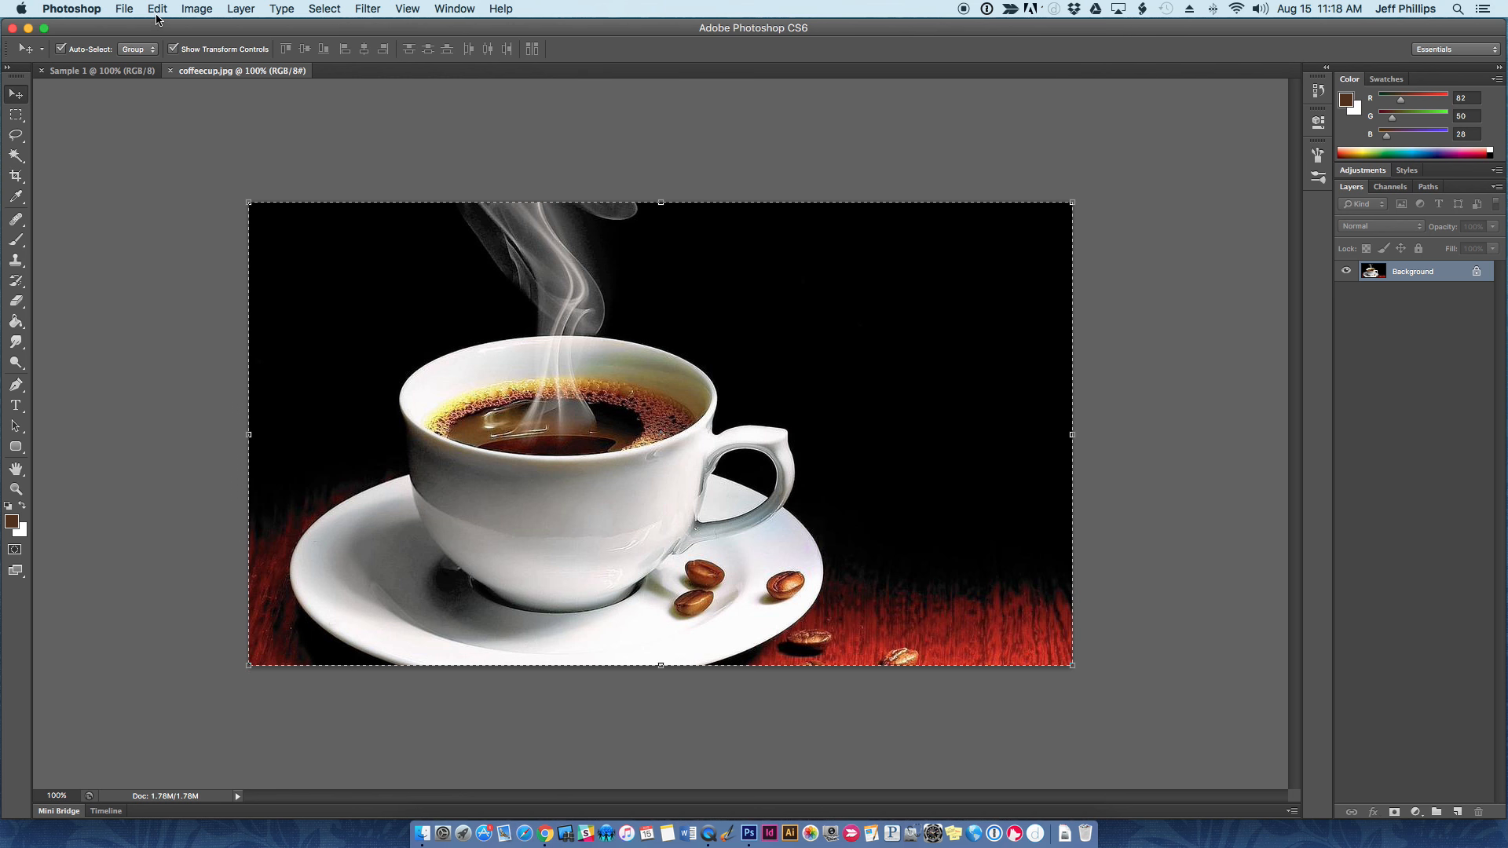
pyautogui.click(158, 10)
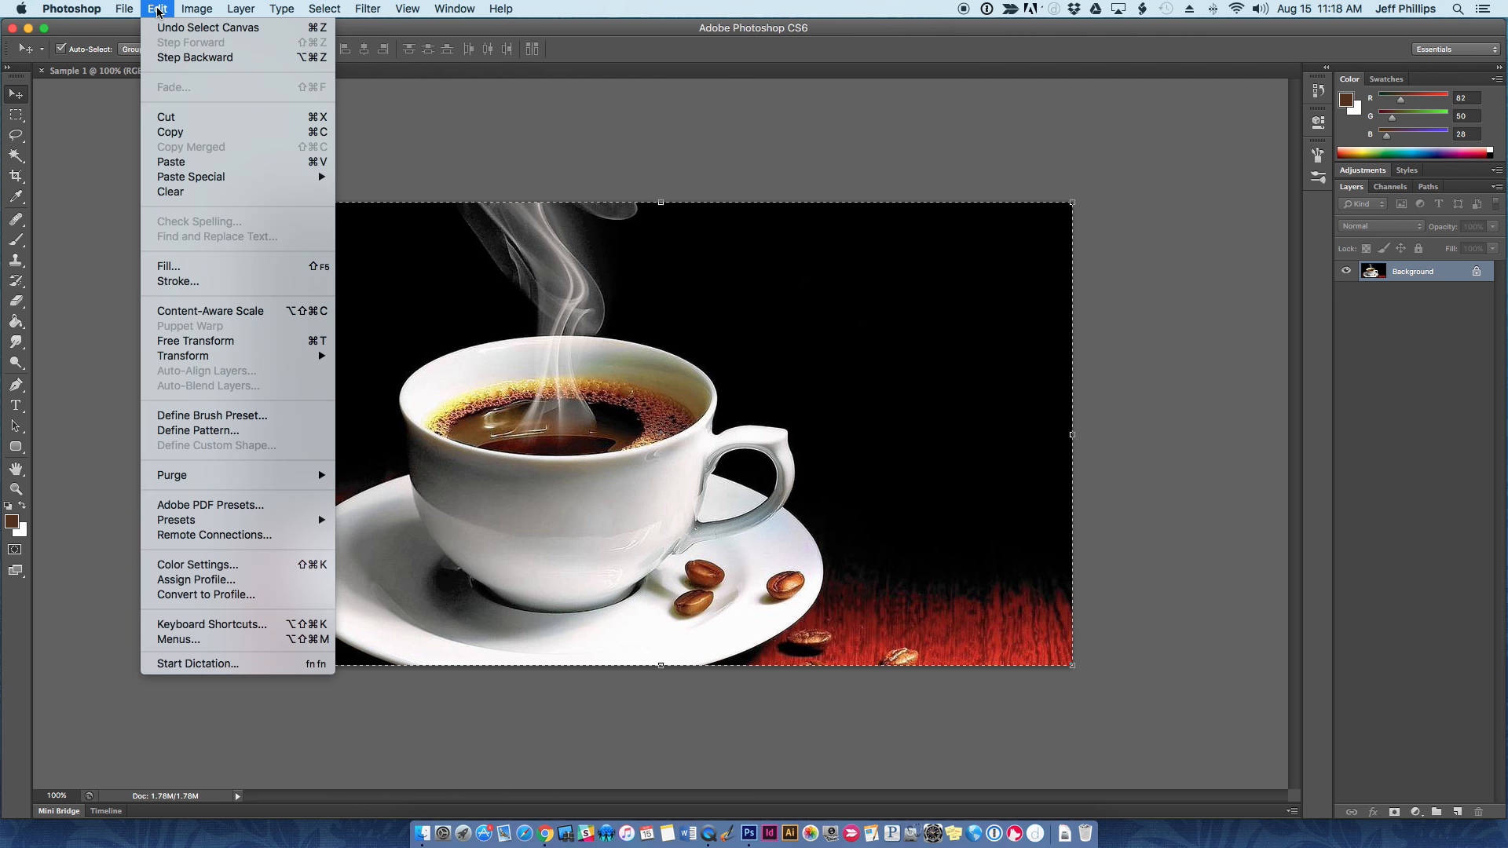
pyautogui.click(169, 117)
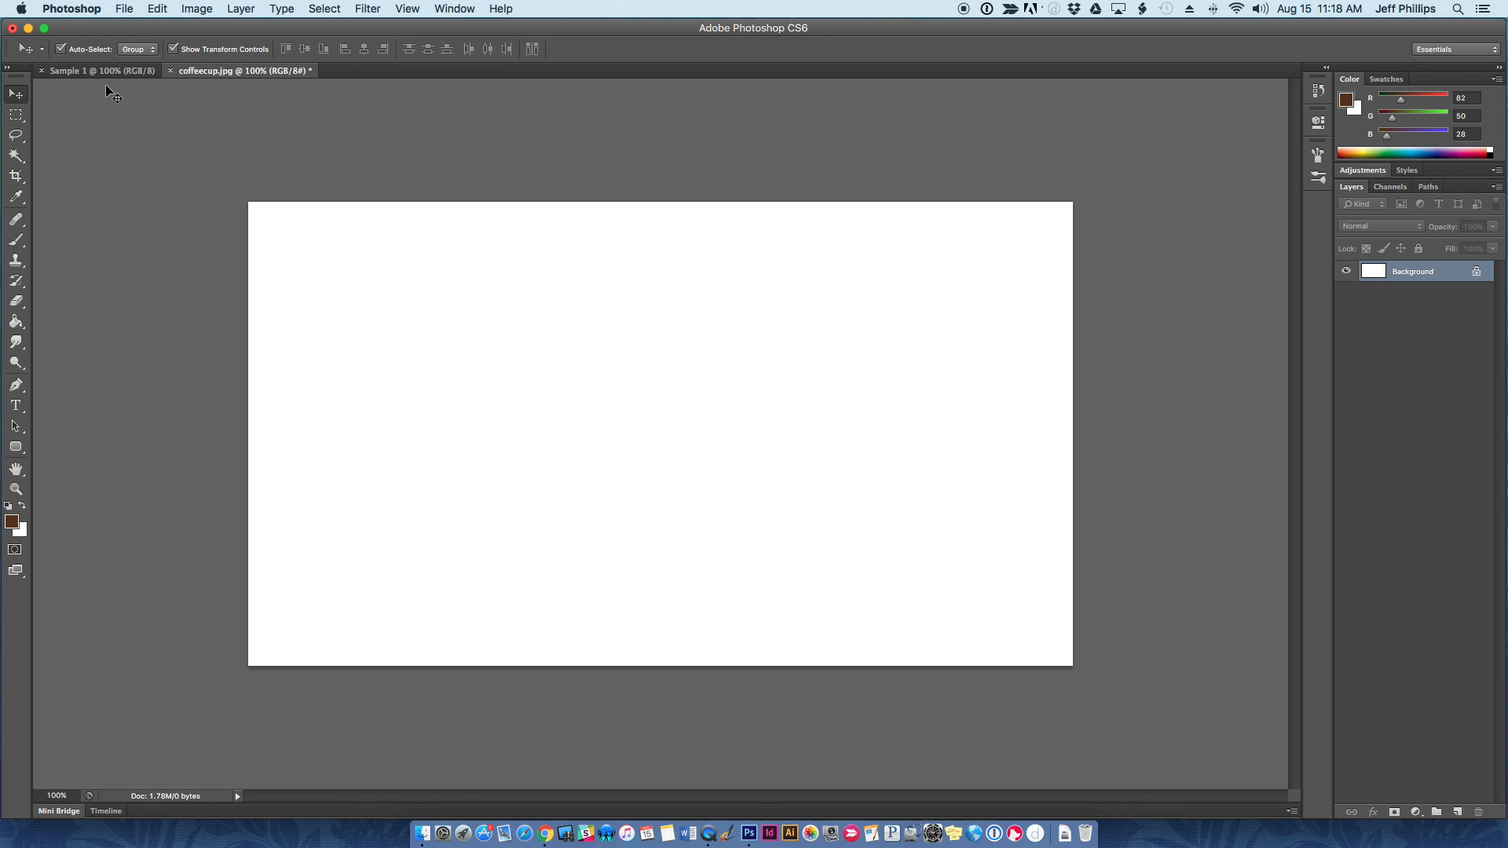
pyautogui.click(77, 73)
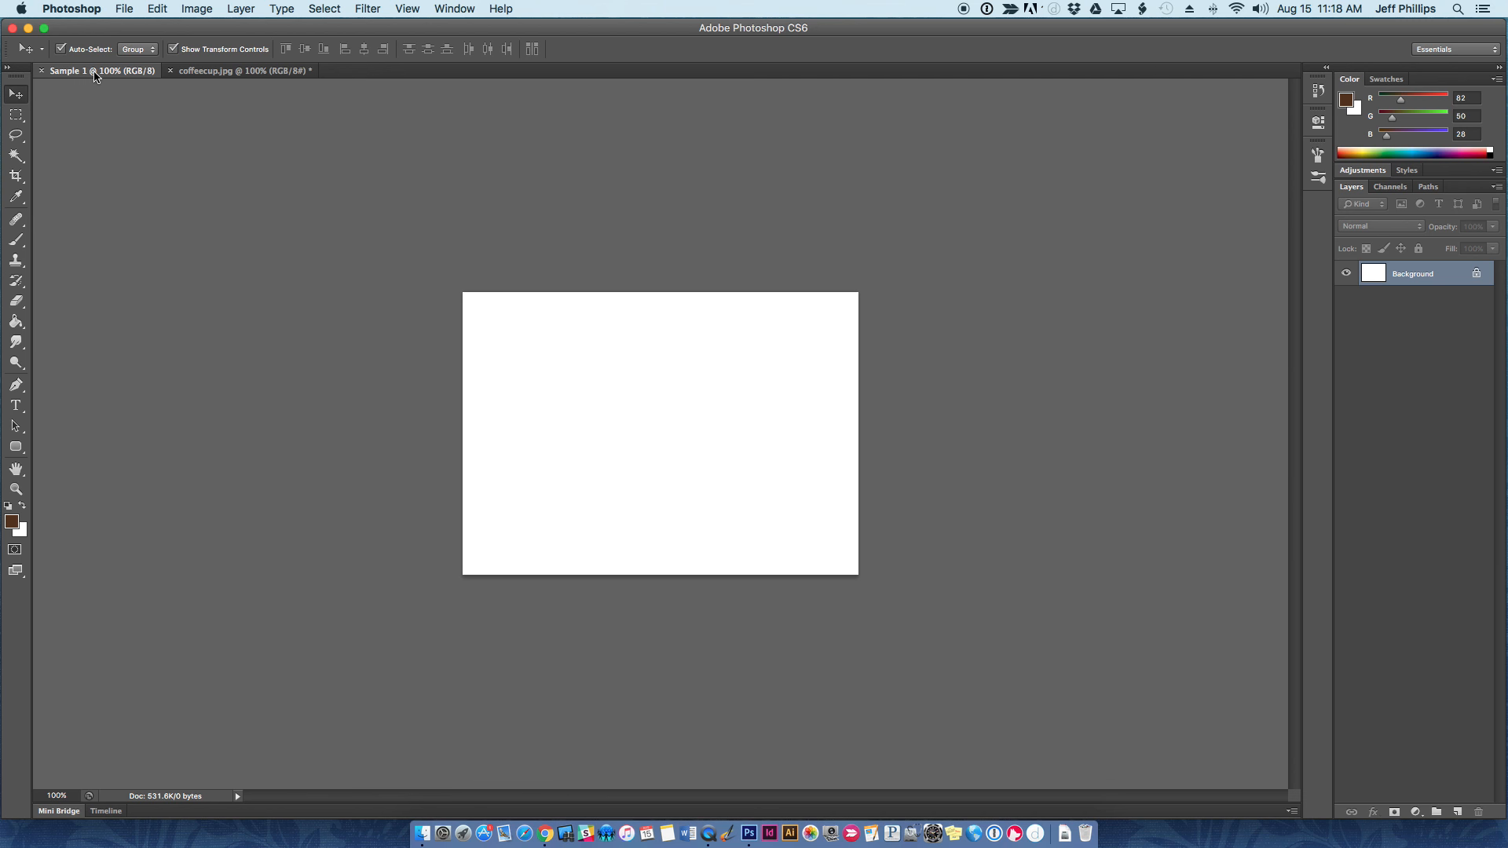
pyautogui.click(156, 10)
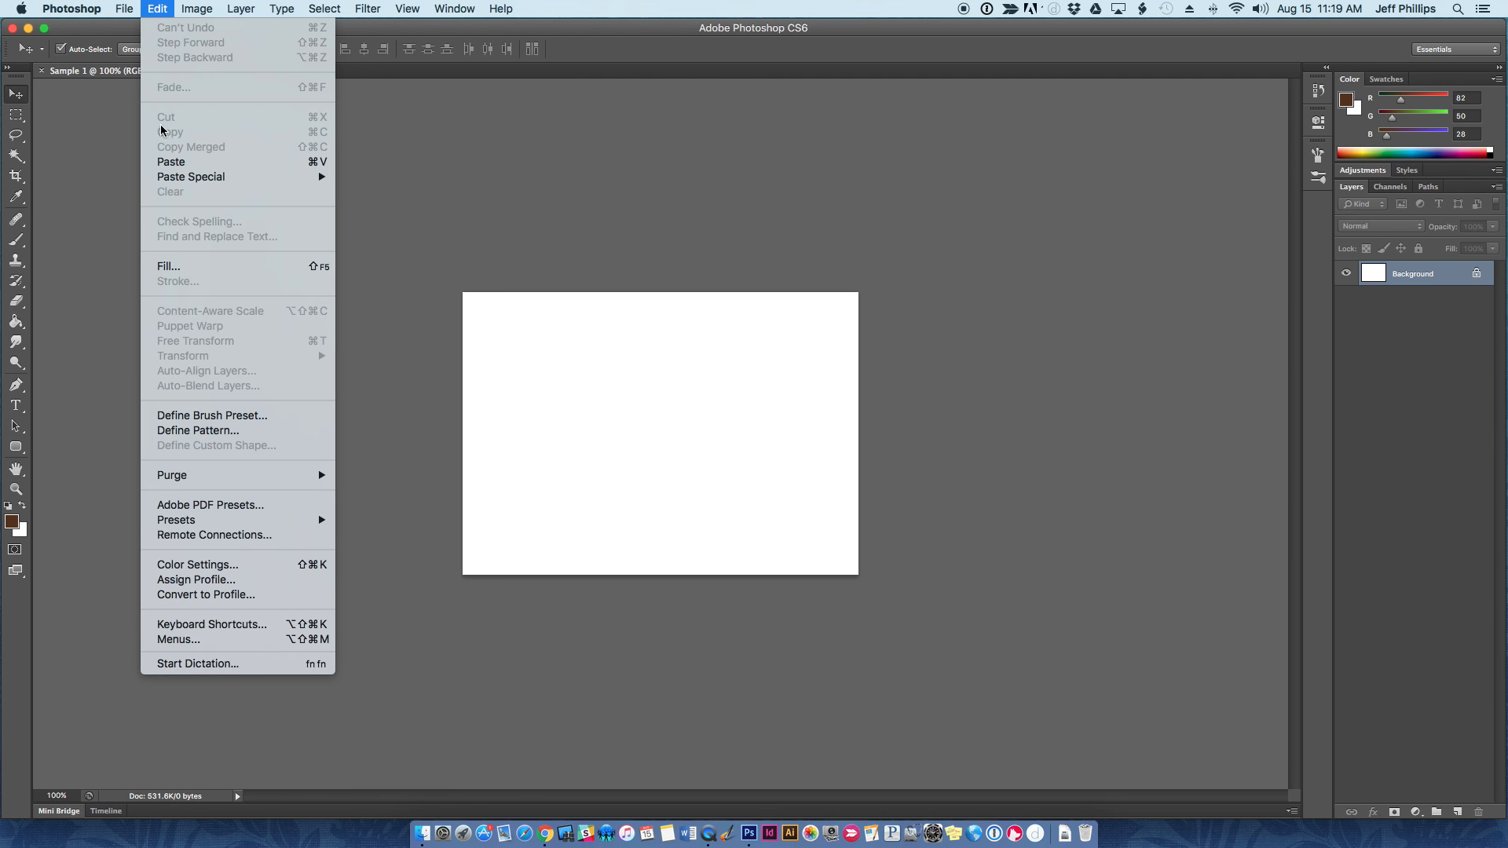
pyautogui.click(168, 163)
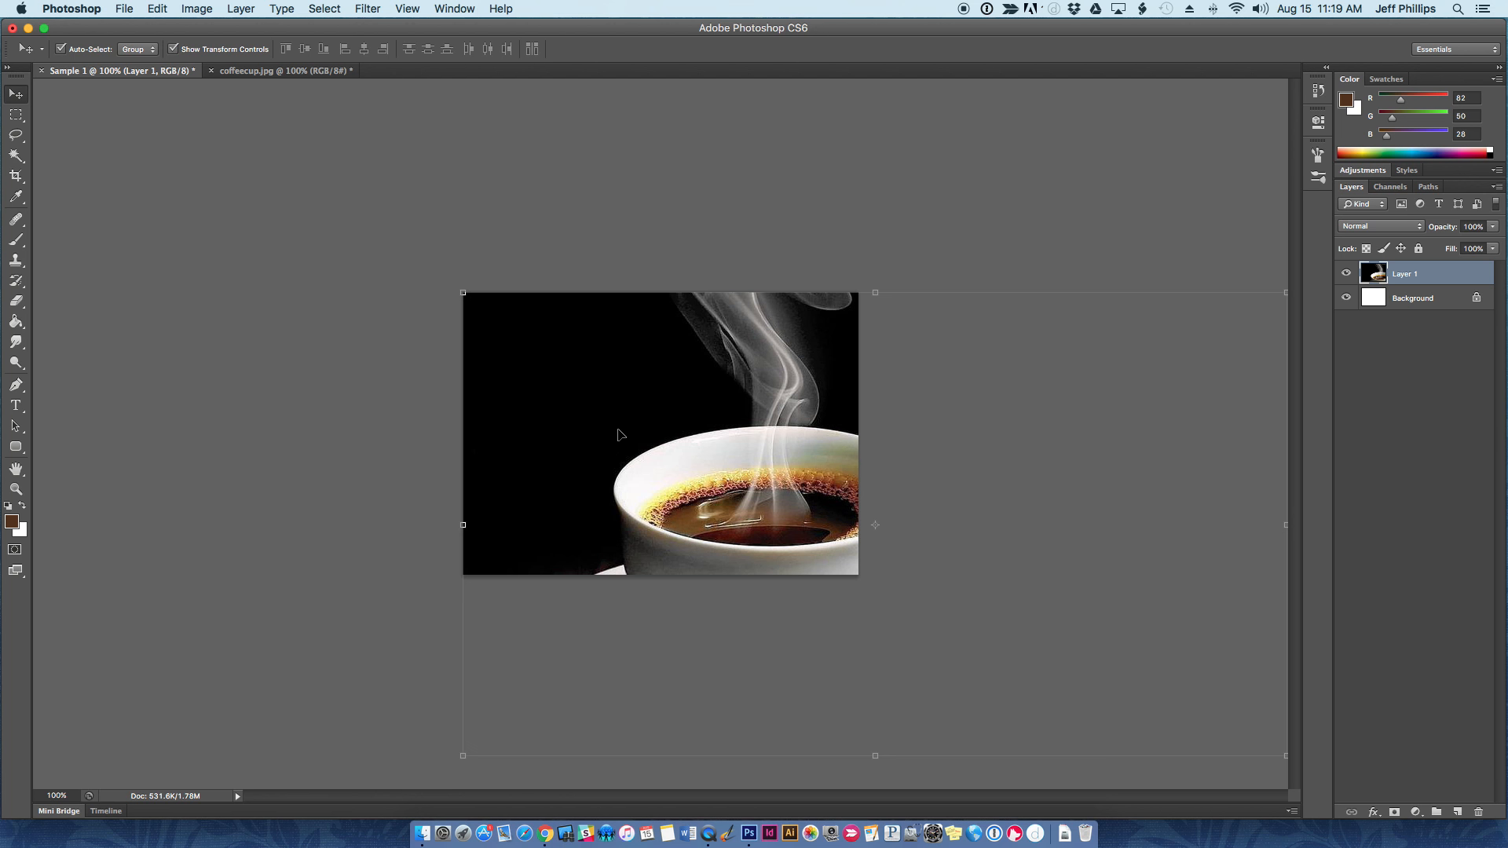
# - Scale the pasted coffee photo to about 44% width and 51% height, position it inside the white canvas and apply the transform
pyautogui.moveTo(585, 387); pyautogui.dragTo(644, 425)
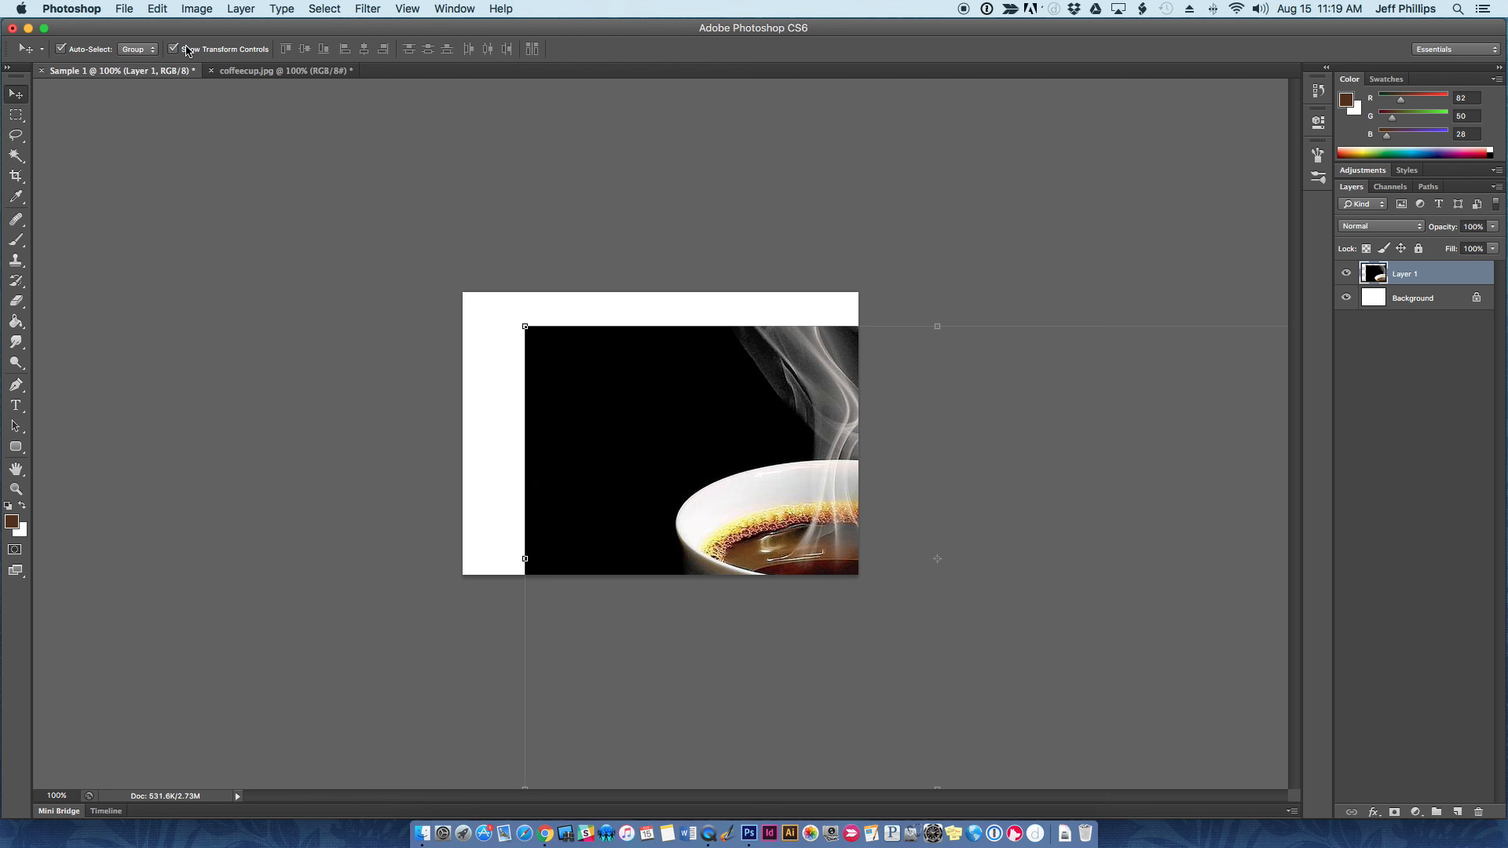
pyautogui.moveTo(528, 329); pyautogui.dragTo(734, 414)
pyautogui.moveTo(782, 469); pyautogui.dragTo(522, 346)
pyautogui.moveTo(782, 500); pyautogui.dragTo(838, 539)
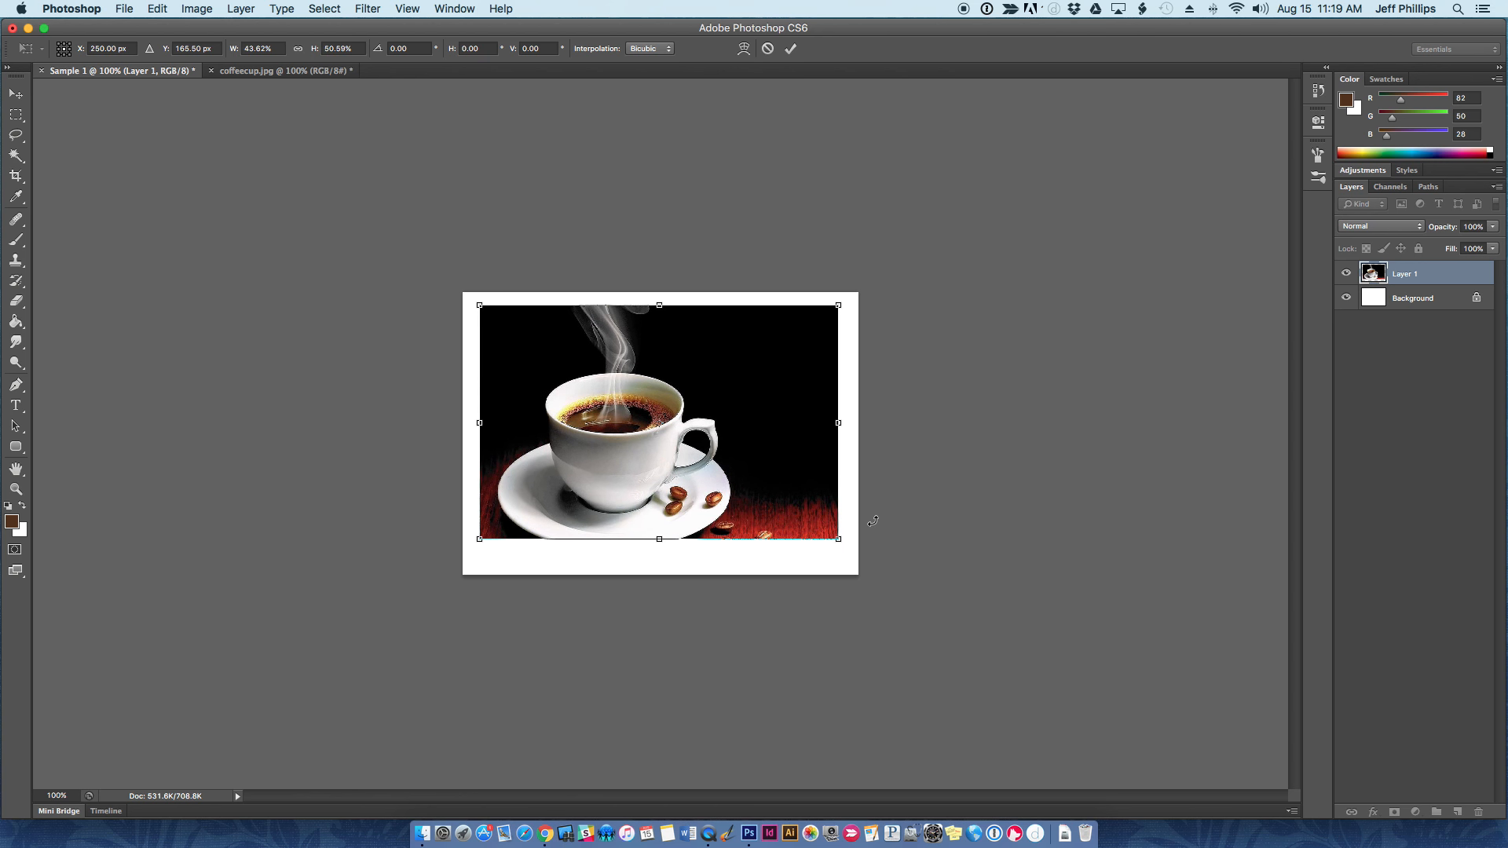
pyautogui.moveTo(683, 431)
pyautogui.mouseDown()
pyautogui.moveTo(680, 399)
pyautogui.moveTo(676, 419)
pyautogui.mouseUp()
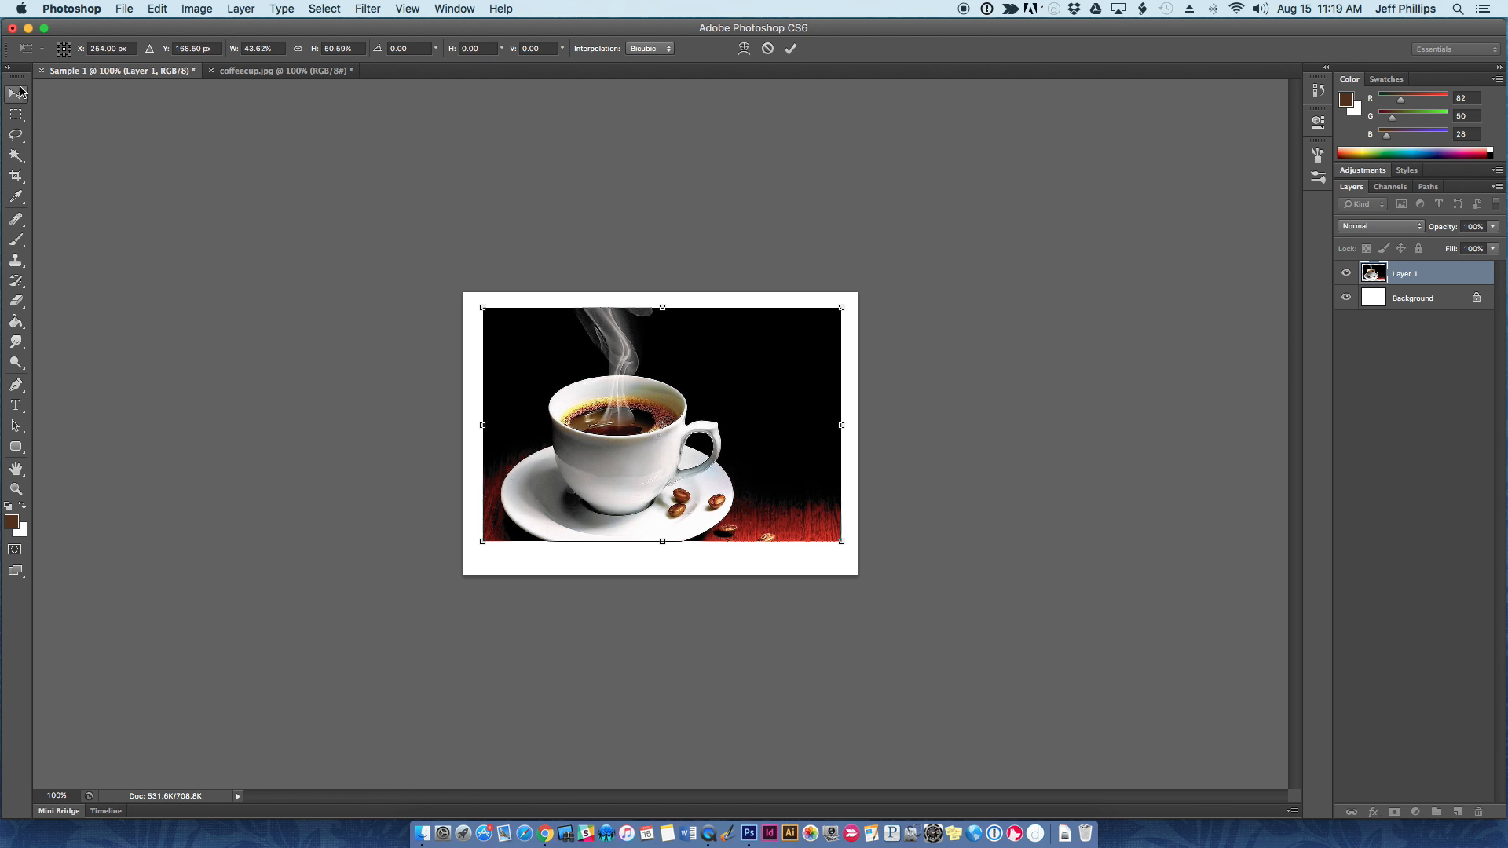
pyautogui.click(792, 49)
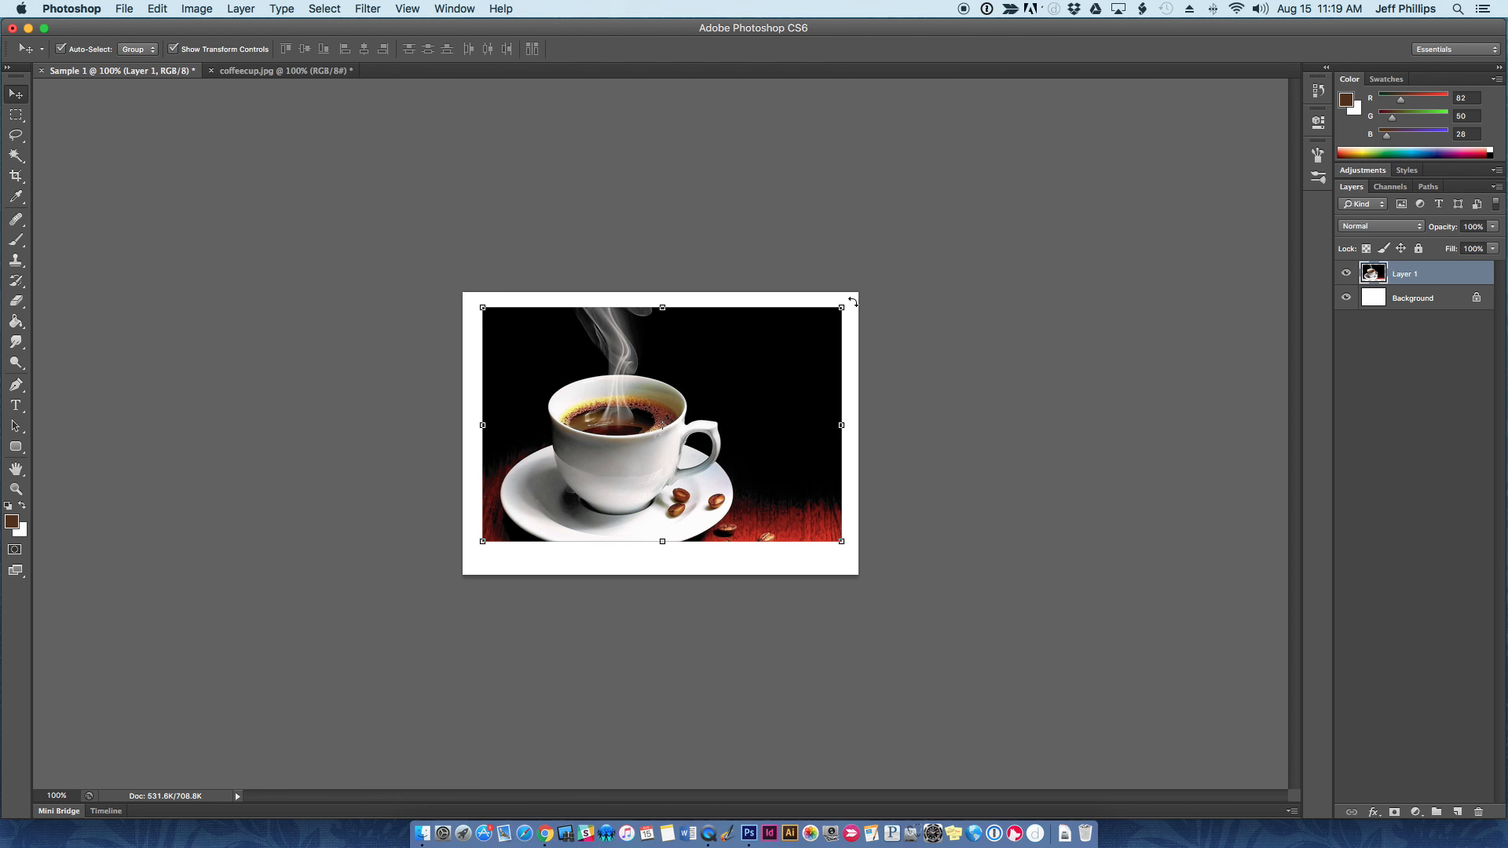
pyautogui.moveTo(853, 302); pyautogui.dragTo(813, 334)
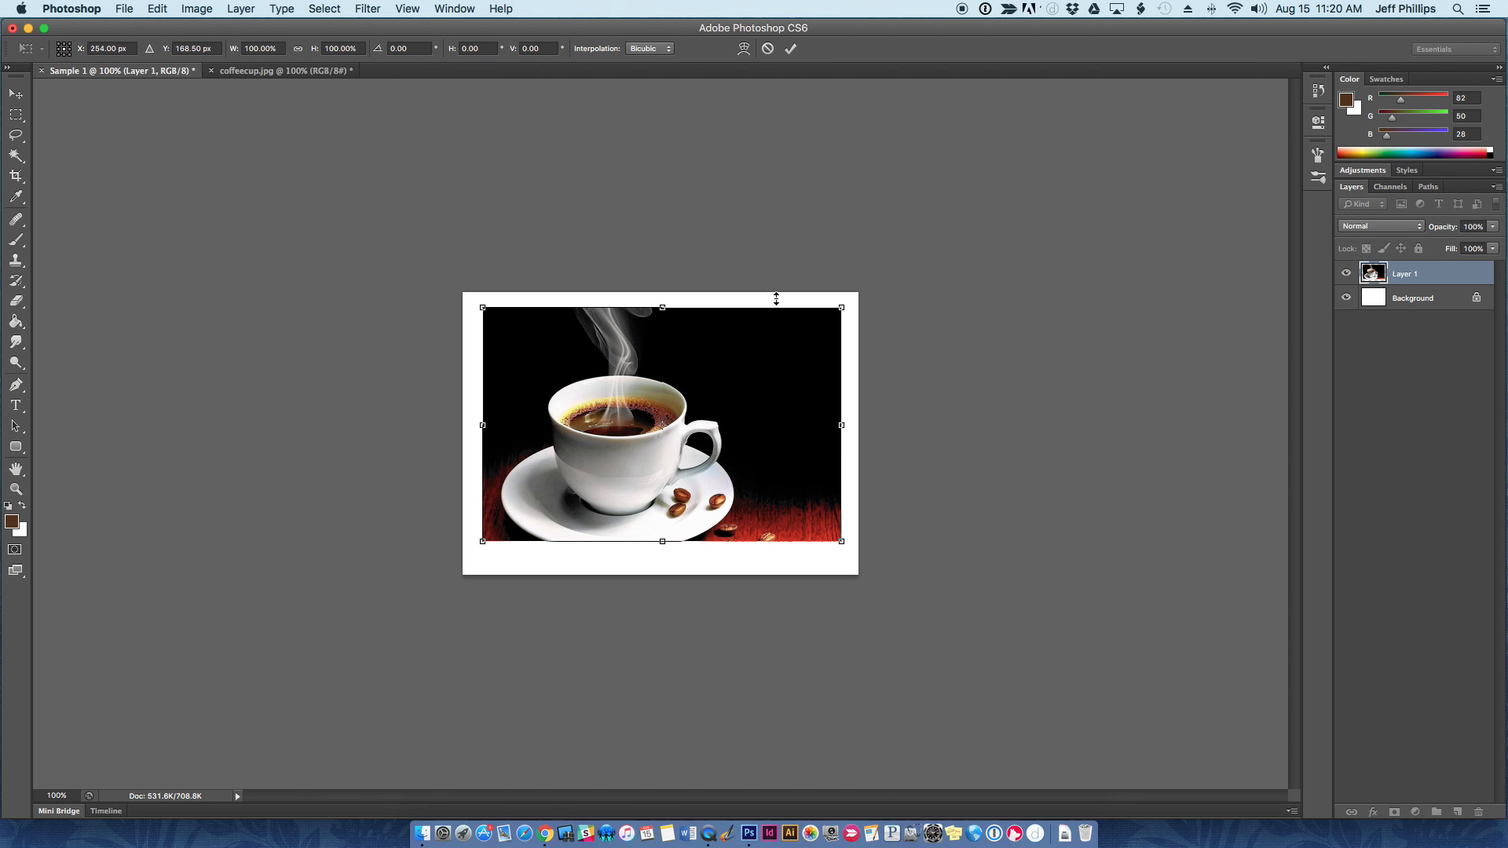
pyautogui.click(790, 48)
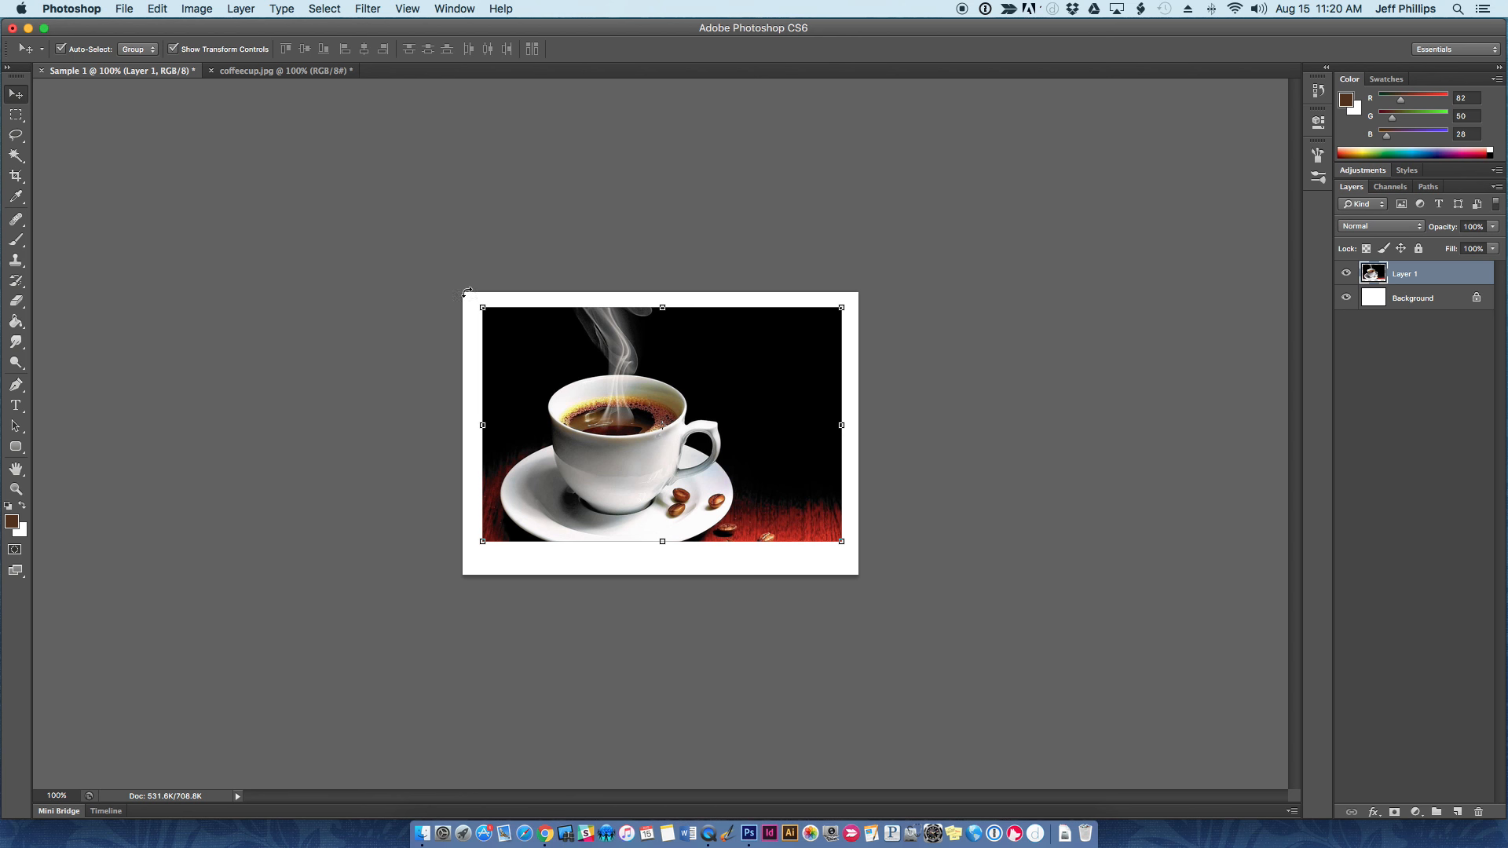
# - Activate the Brush tool and open its brush preset picker
pyautogui.click(14, 240)
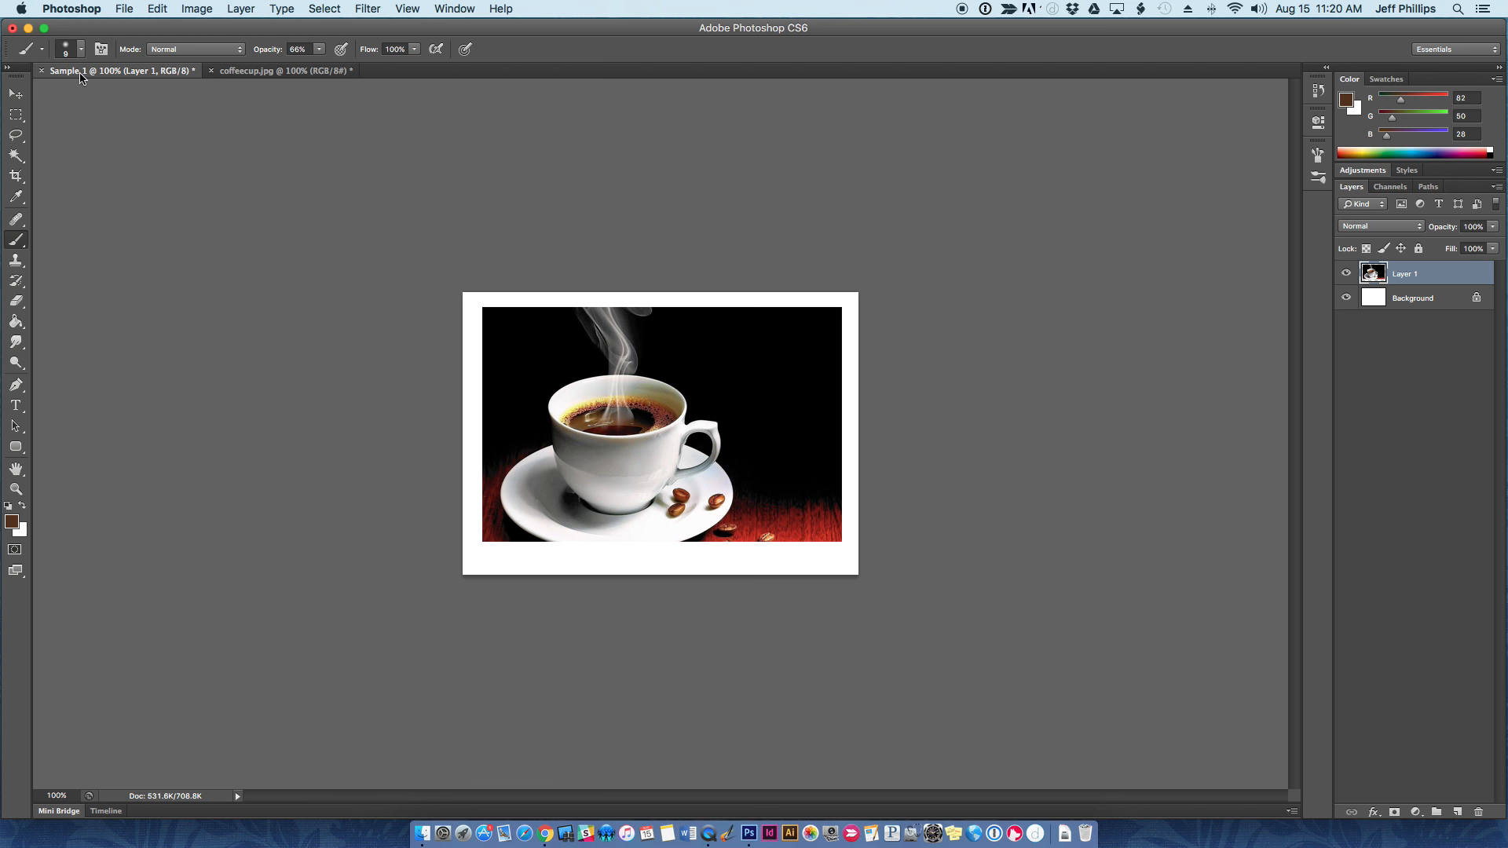
pyautogui.click(83, 52)
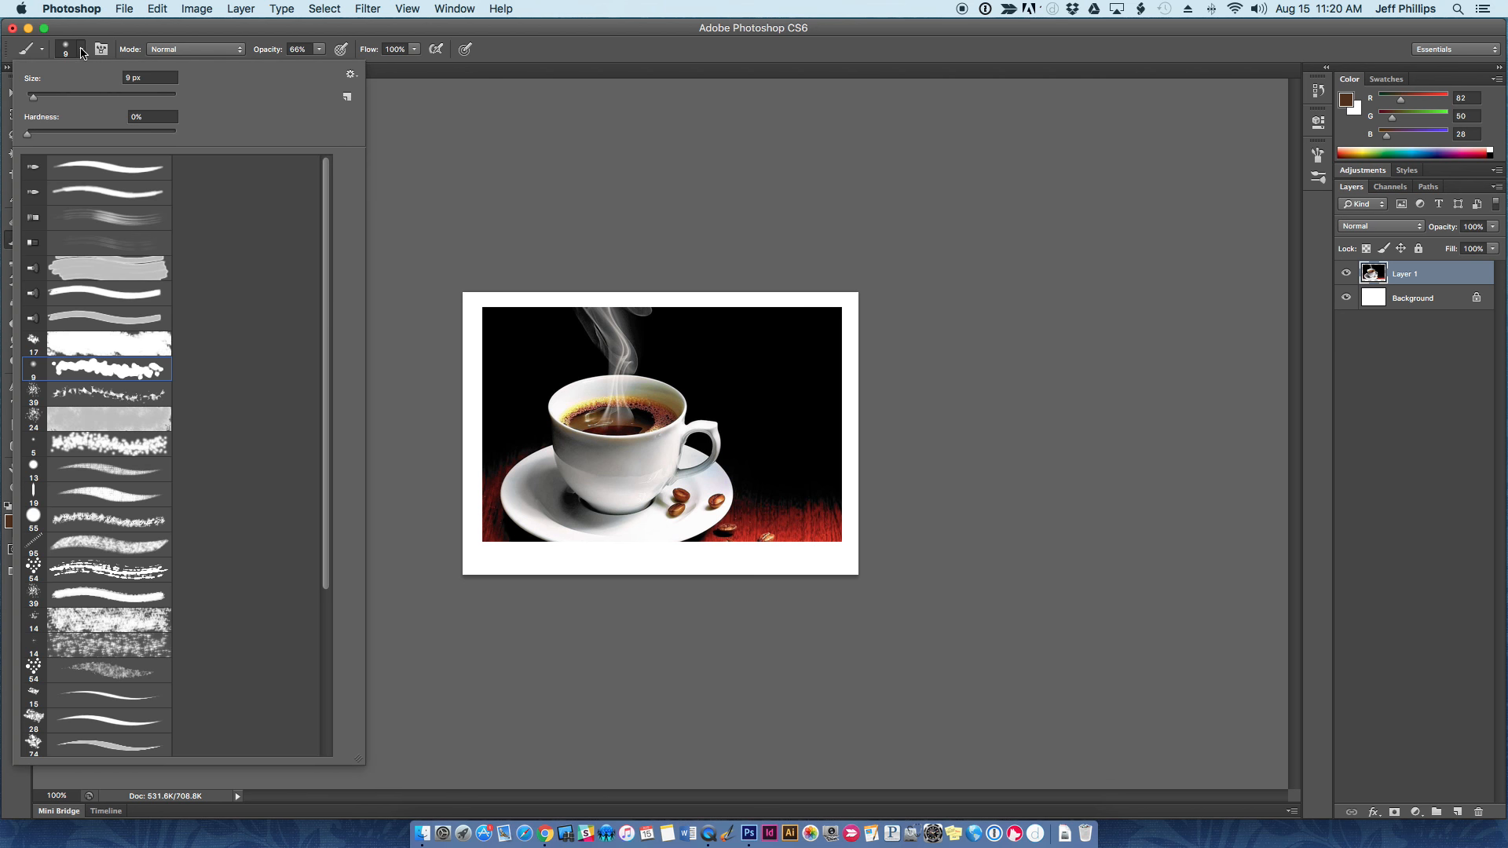
pyautogui.click(81, 52)
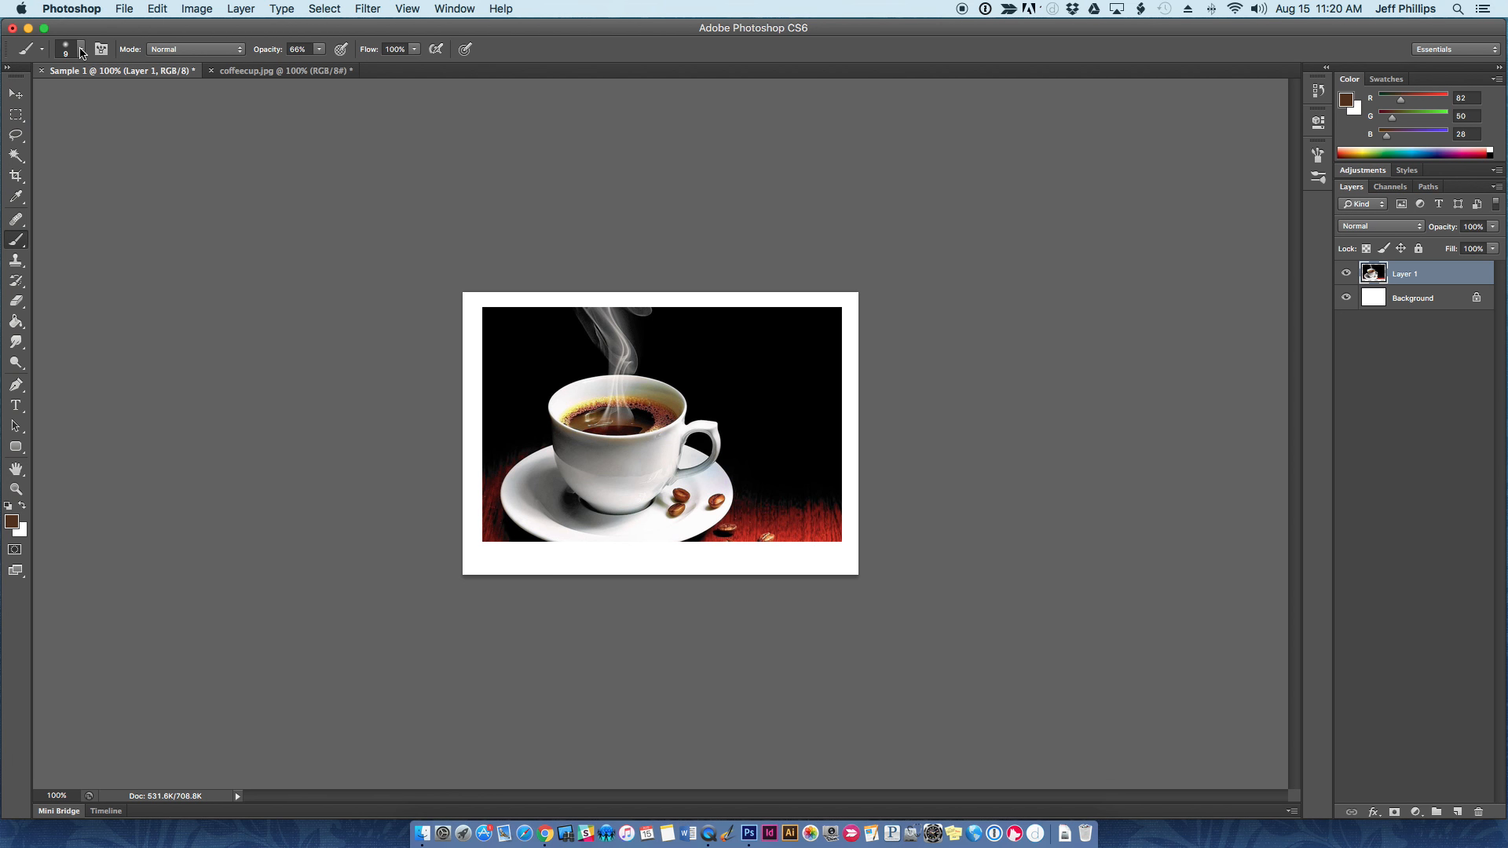
pyautogui.click(81, 52)
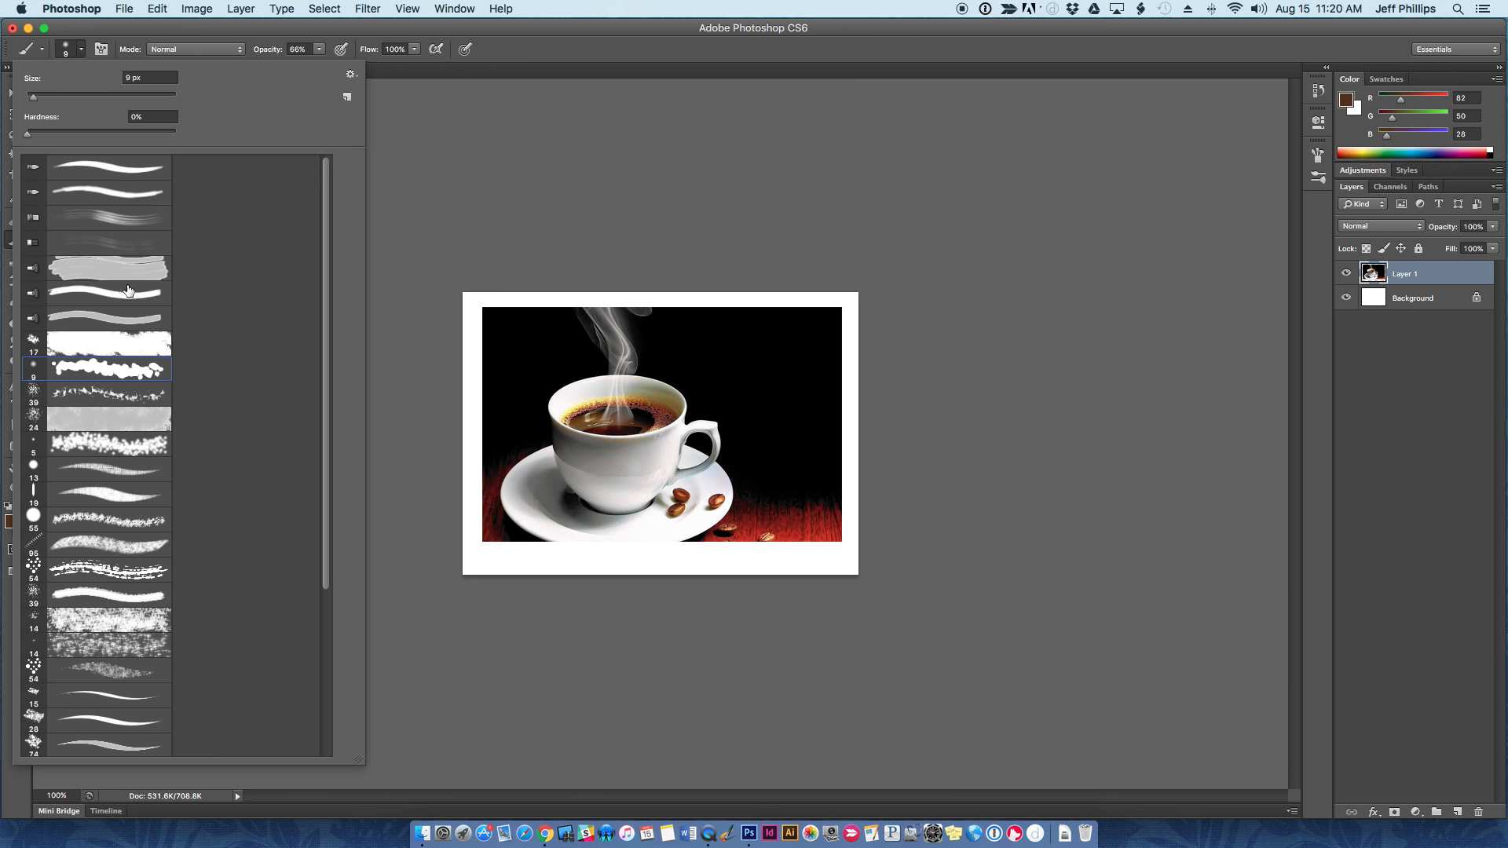
# - Show the brush presets as a Large List and return them to the Stroke Thumbnail view
pyautogui.click(351, 74)
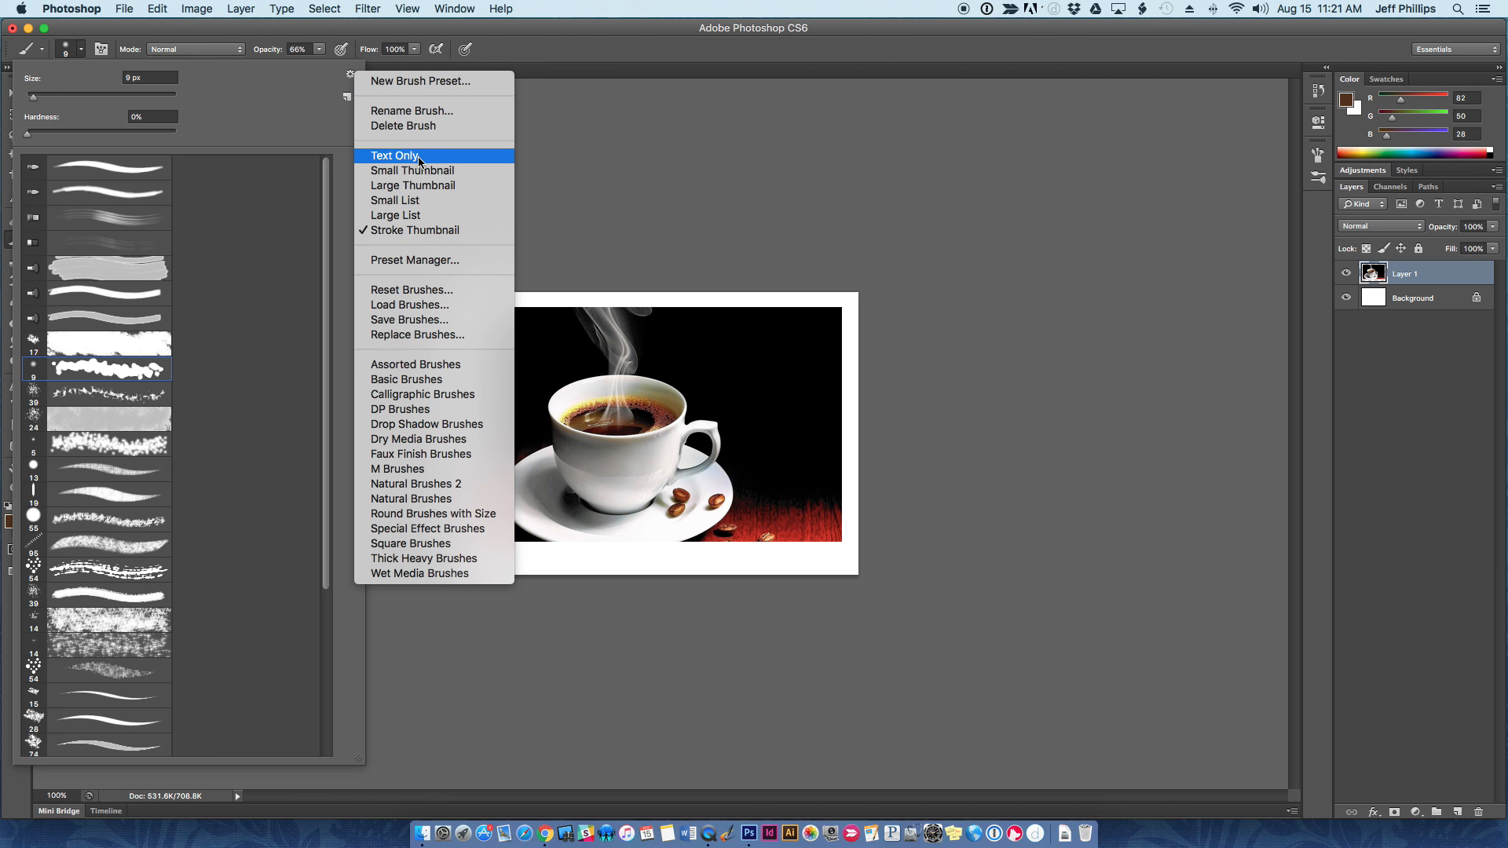
pyautogui.click(425, 222)
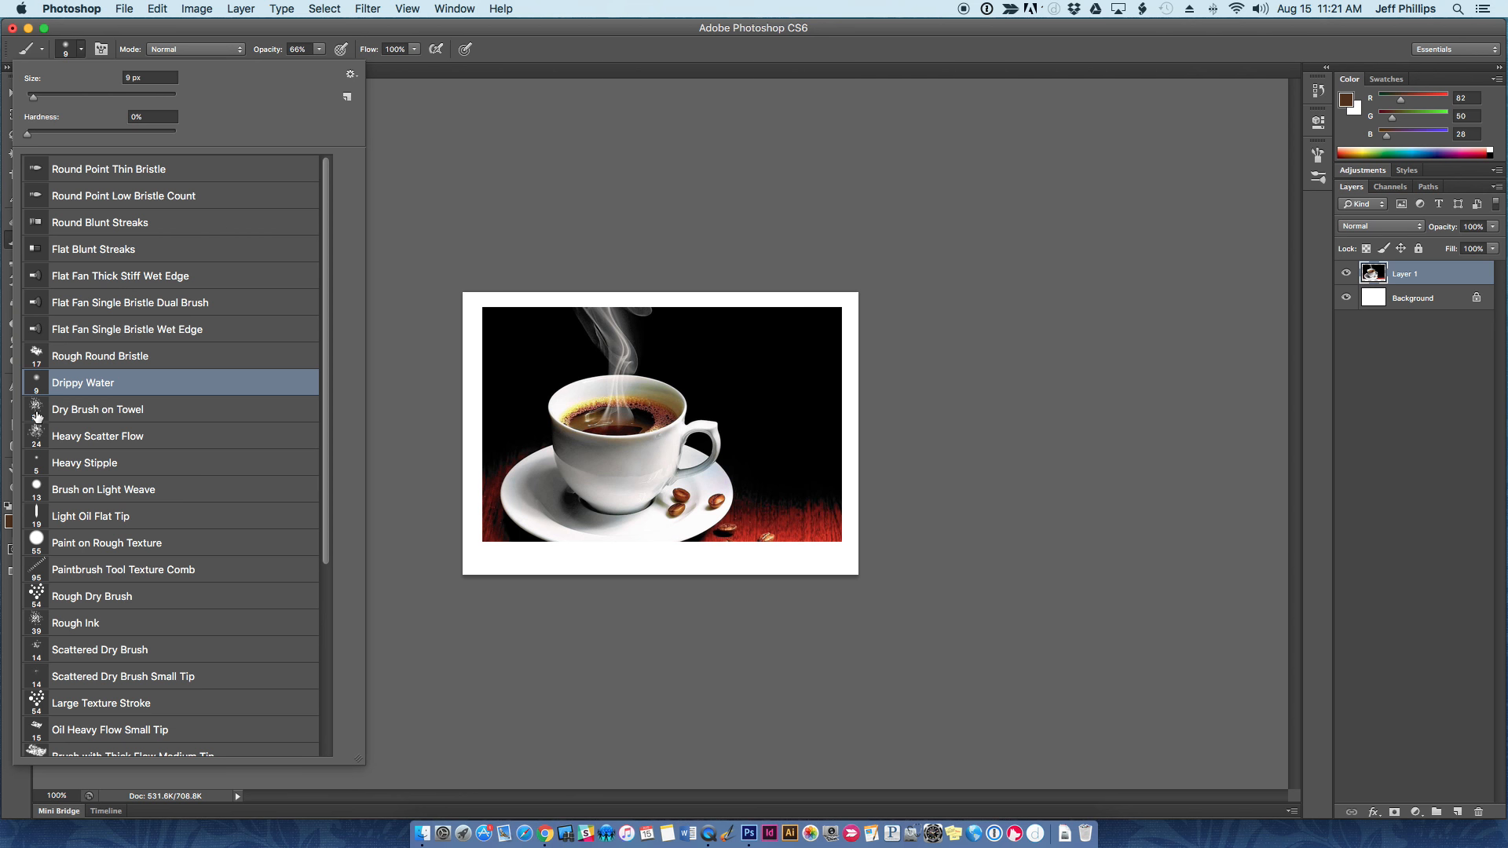
pyautogui.click(351, 77)
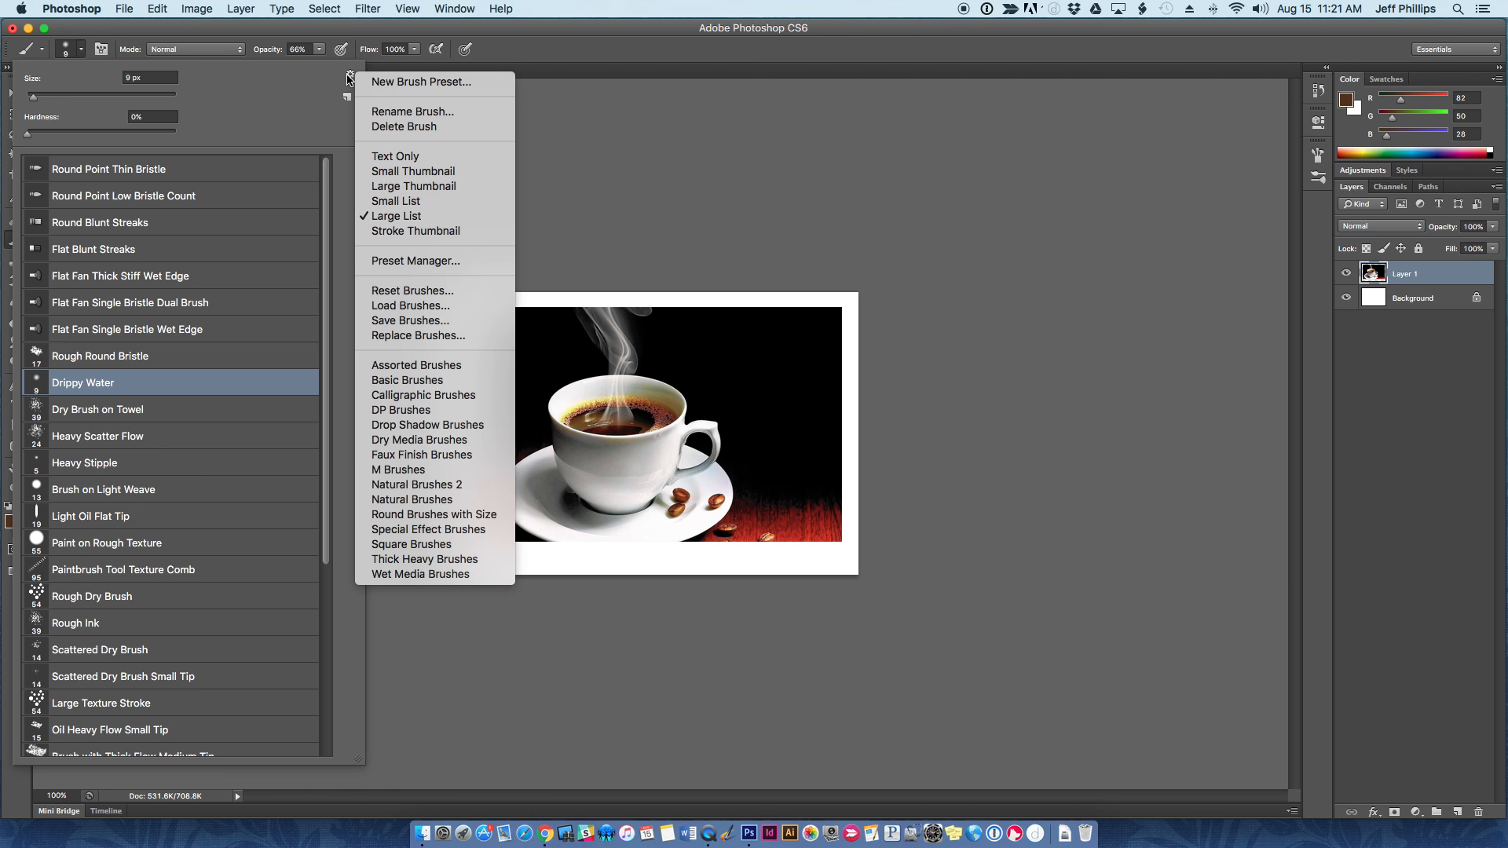
pyautogui.click(386, 231)
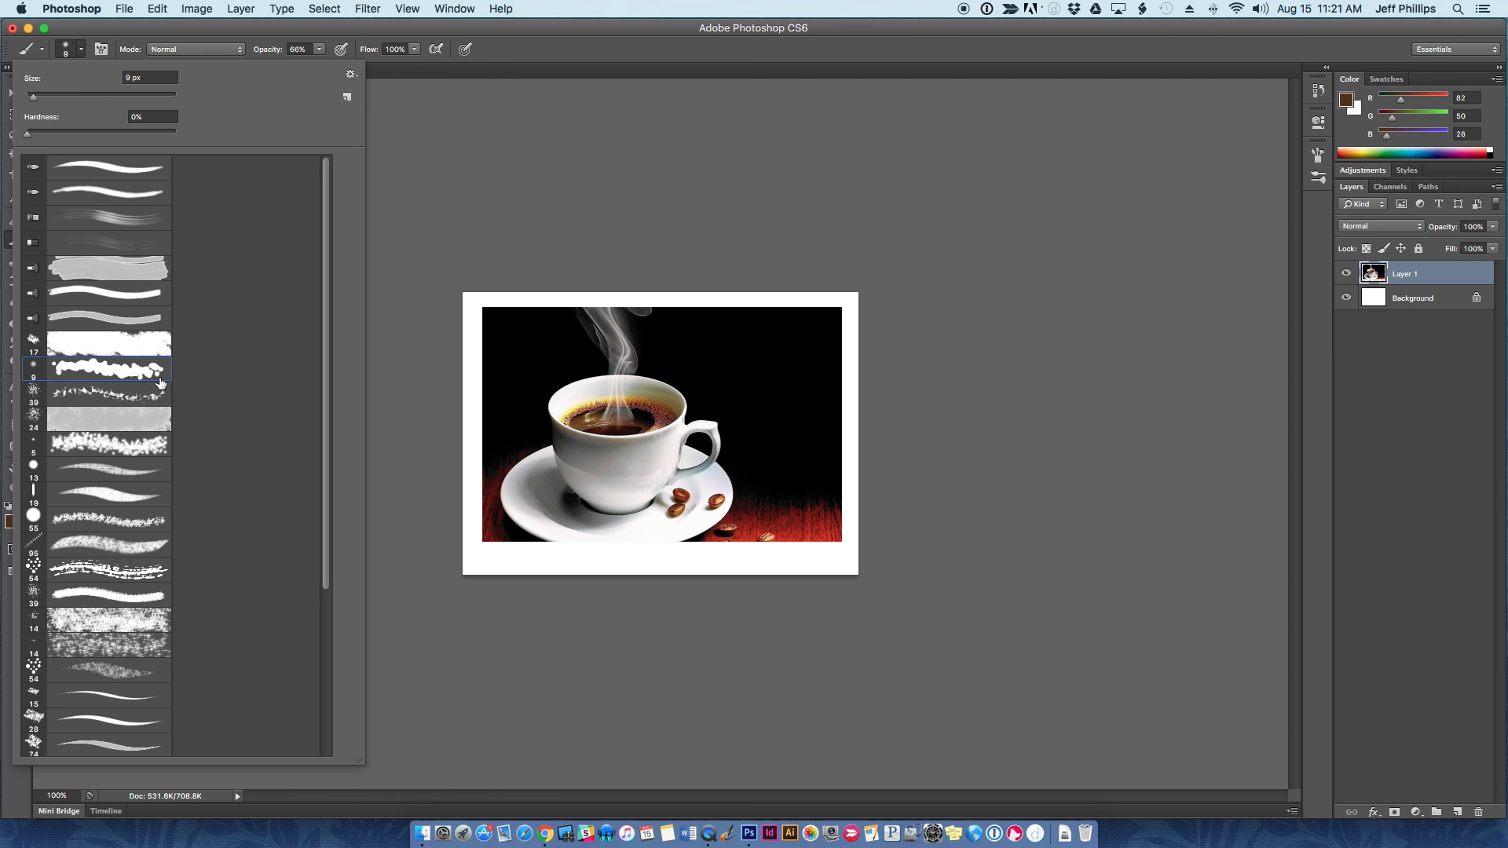
# - Choose the 39 px Dry Brush on Towel brush preset
pyautogui.click(130, 397)
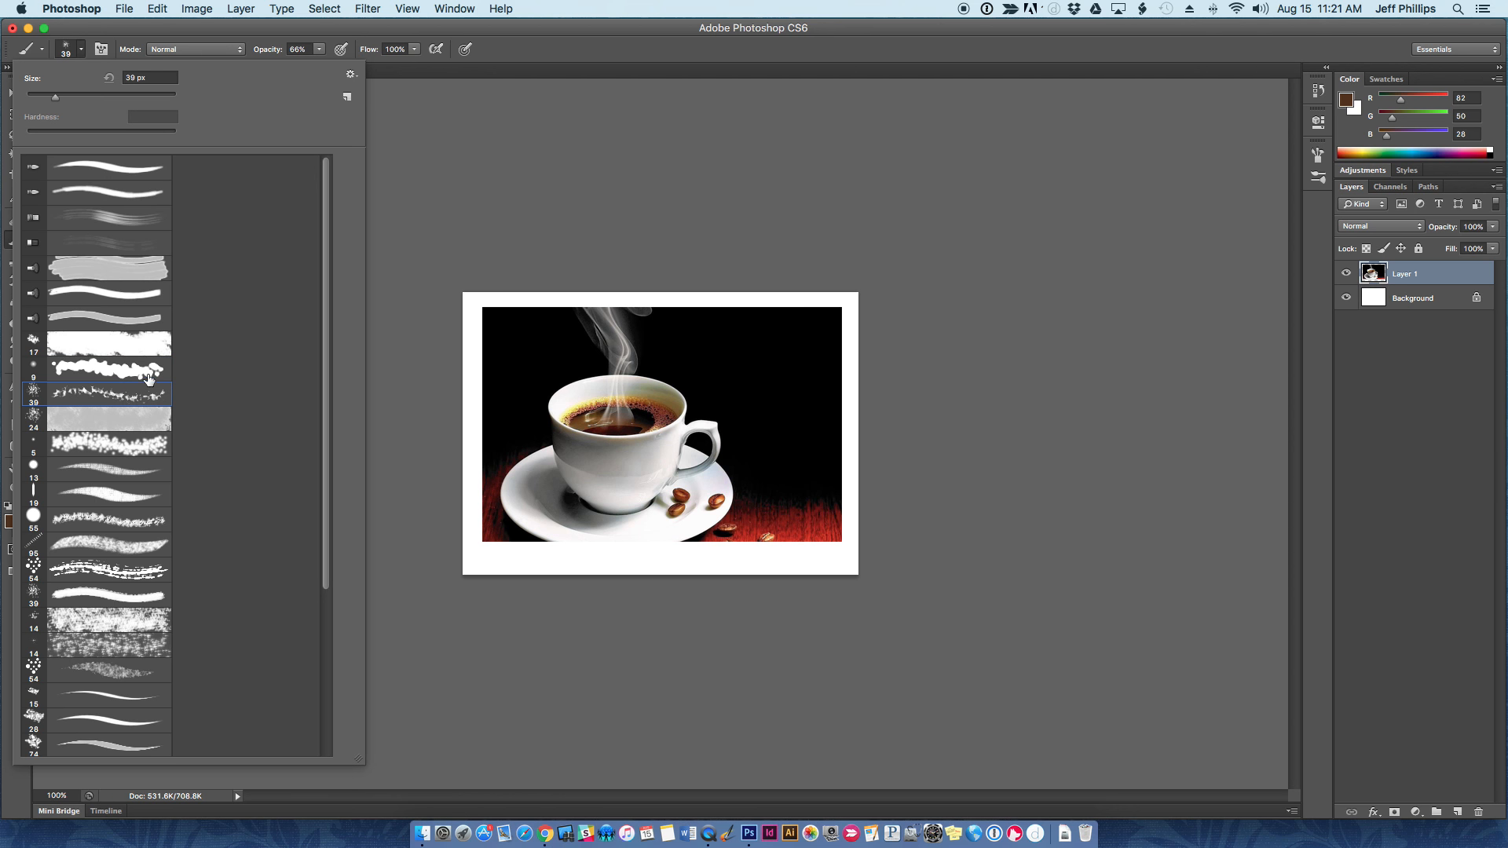
# - Show the brush presets as a Large List and set the foreground color to black #000000 sampled from the photo's background
pyautogui.click(350, 75)
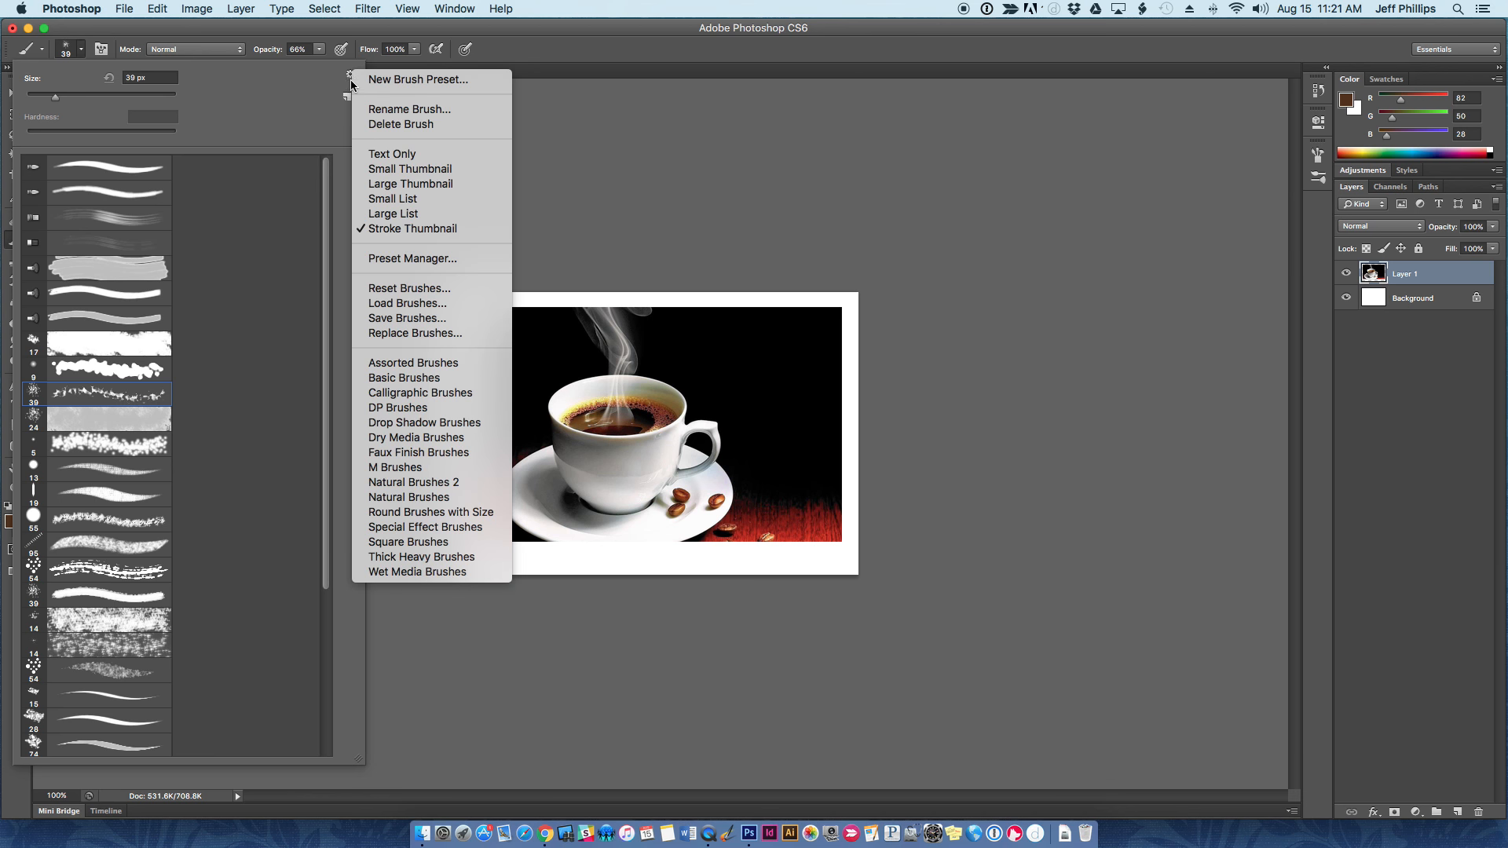
pyautogui.click(384, 215)
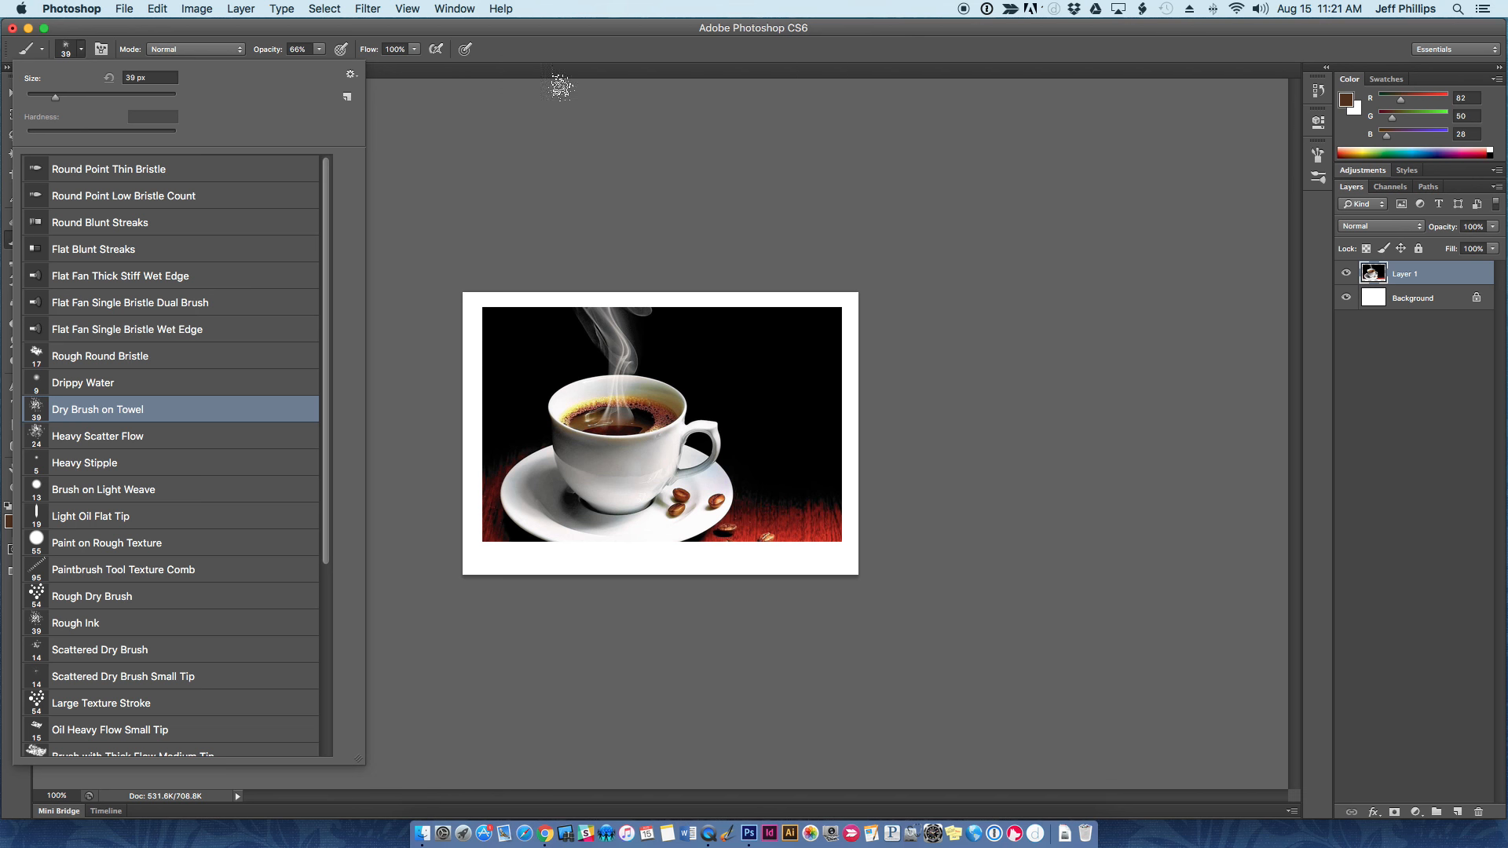
pyautogui.click(1348, 104)
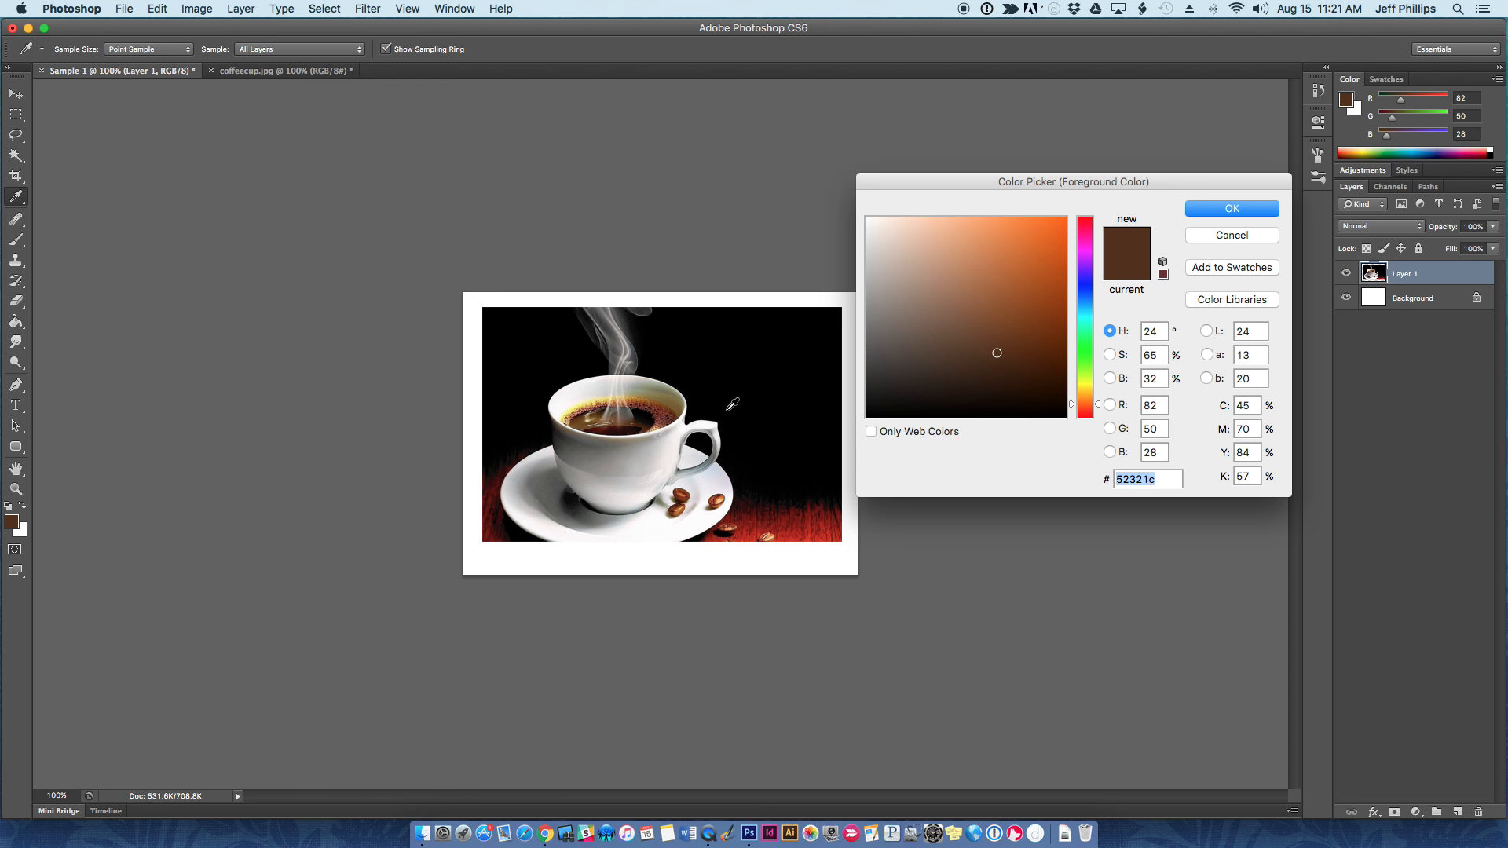
pyautogui.click(729, 408)
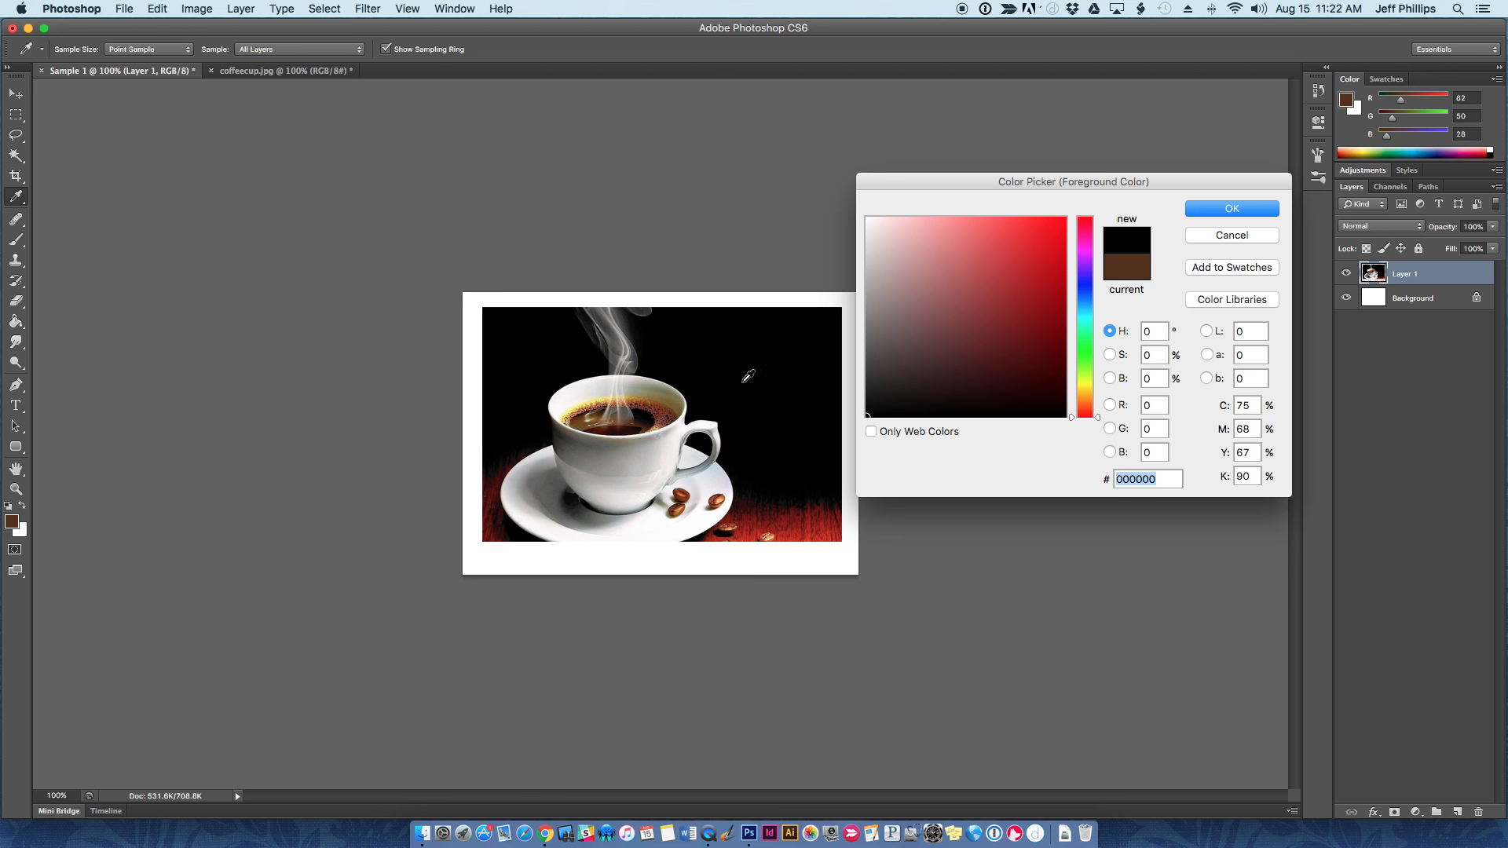
pyautogui.click(1196, 210)
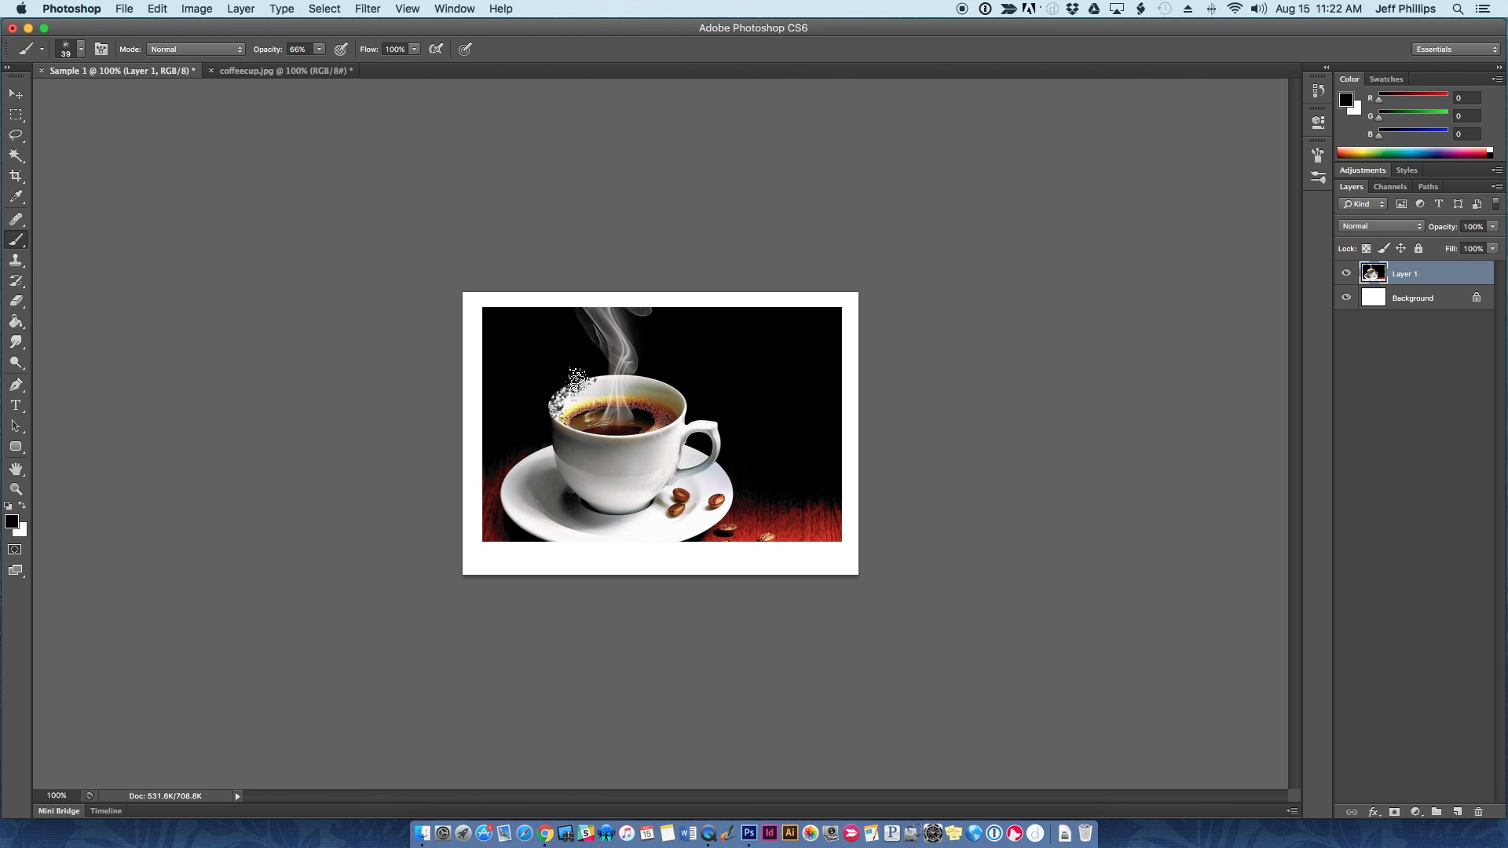
# - Dab black Dry Brush on Towel texture along the back rim of the coffee cup
pyautogui.click(559, 389)
pyautogui.click(578, 379)
pyautogui.click(593, 382)
pyautogui.click(610, 369)
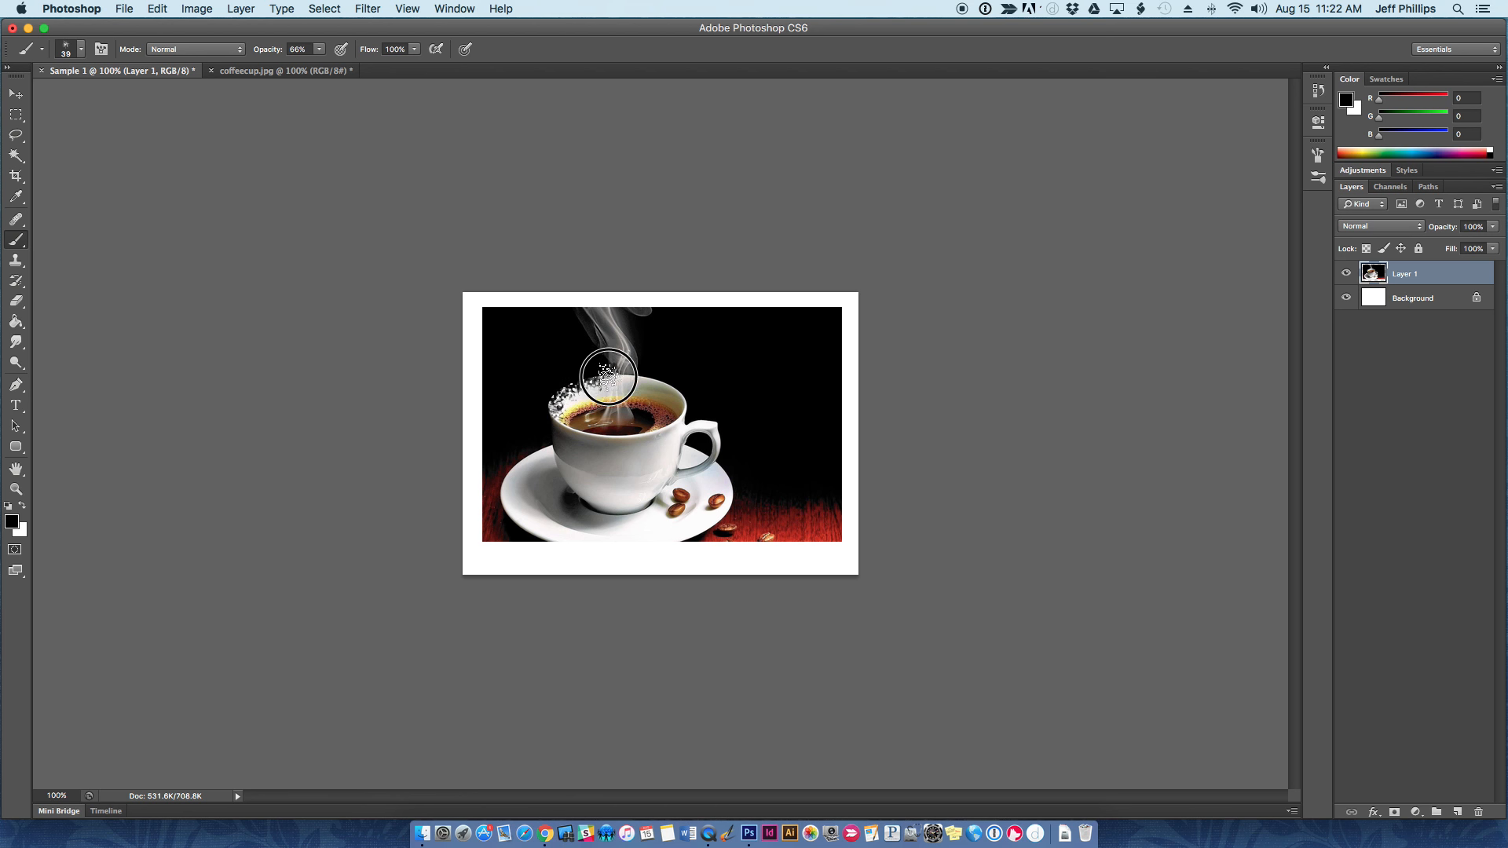
pyautogui.click(661, 377)
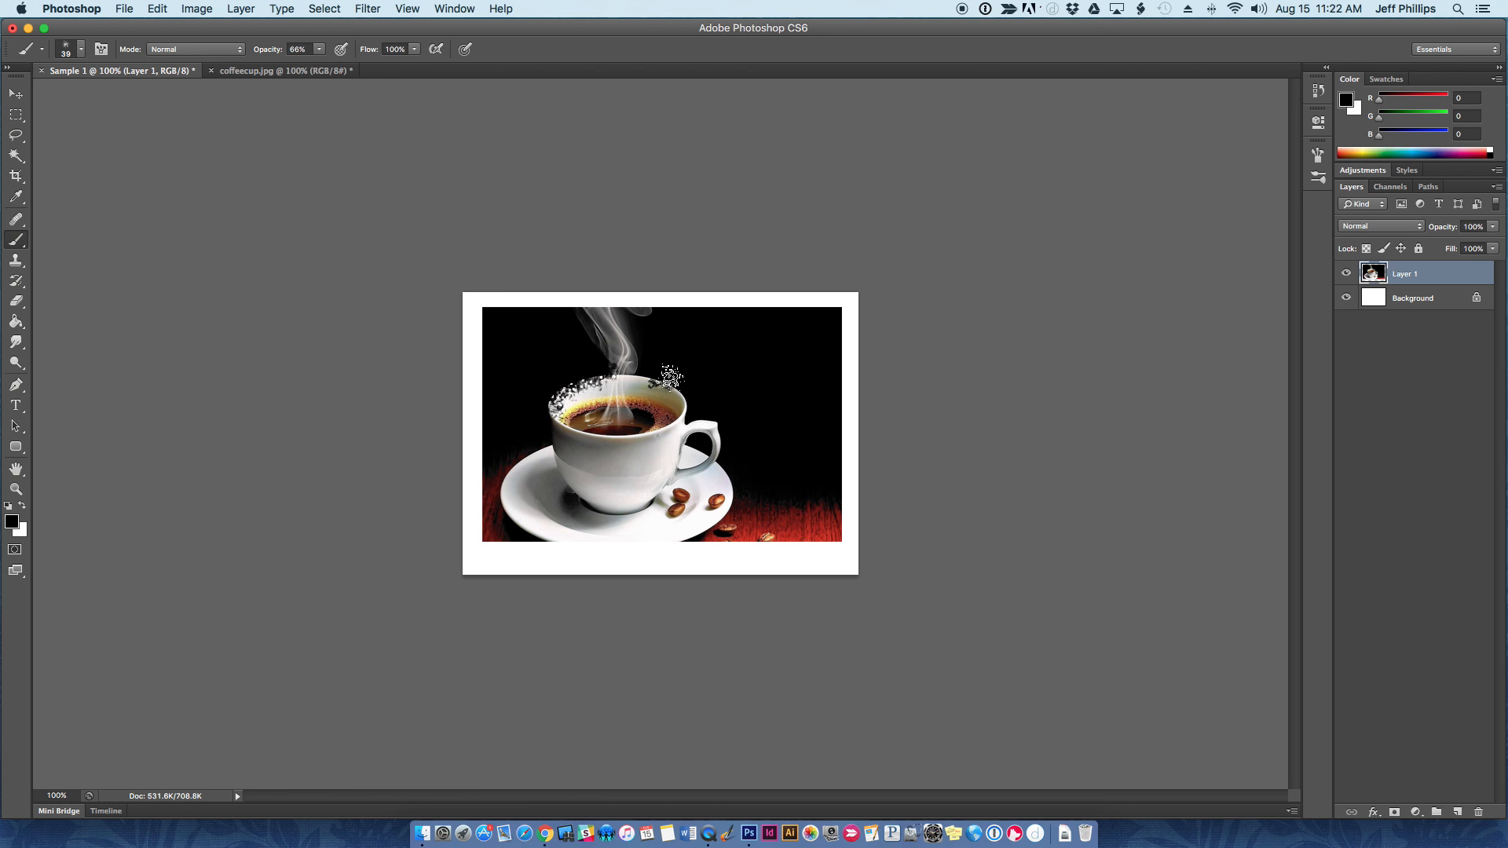
pyautogui.click(691, 408)
pyautogui.click(688, 383)
pyautogui.click(680, 392)
pyautogui.click(676, 379)
pyautogui.click(655, 368)
# - Dab the black speckled texture over the cup's handle and fill in the middle of the back rim
pyautogui.moveTo(690, 421)
pyautogui.mouseDown()
pyautogui.moveTo(705, 426)
pyautogui.moveTo(685, 427)
pyautogui.mouseUp()
pyautogui.click(699, 398)
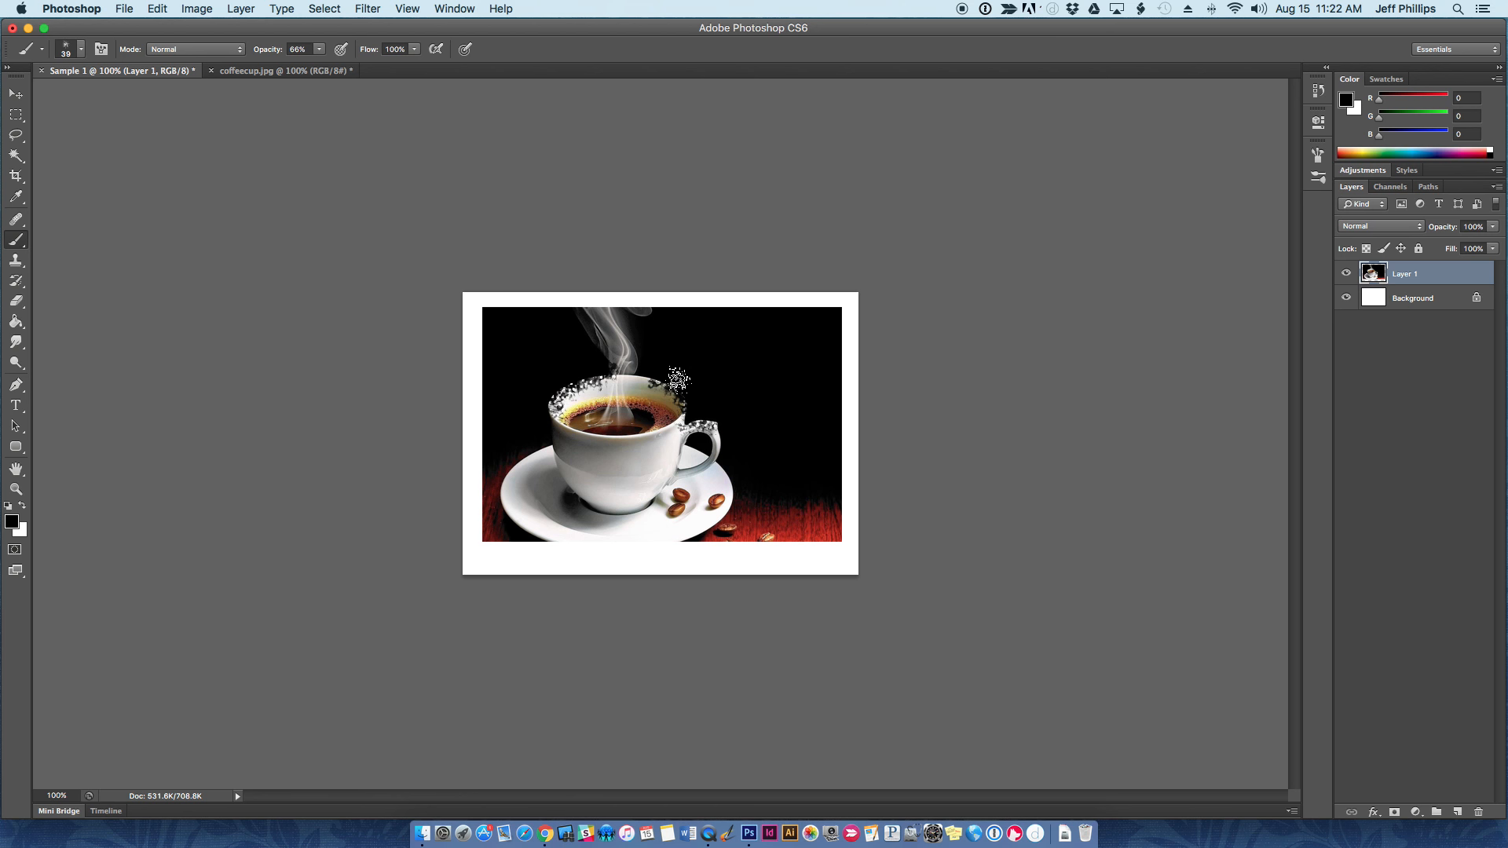
pyautogui.click(716, 440)
pyautogui.click(674, 430)
pyautogui.click(681, 417)
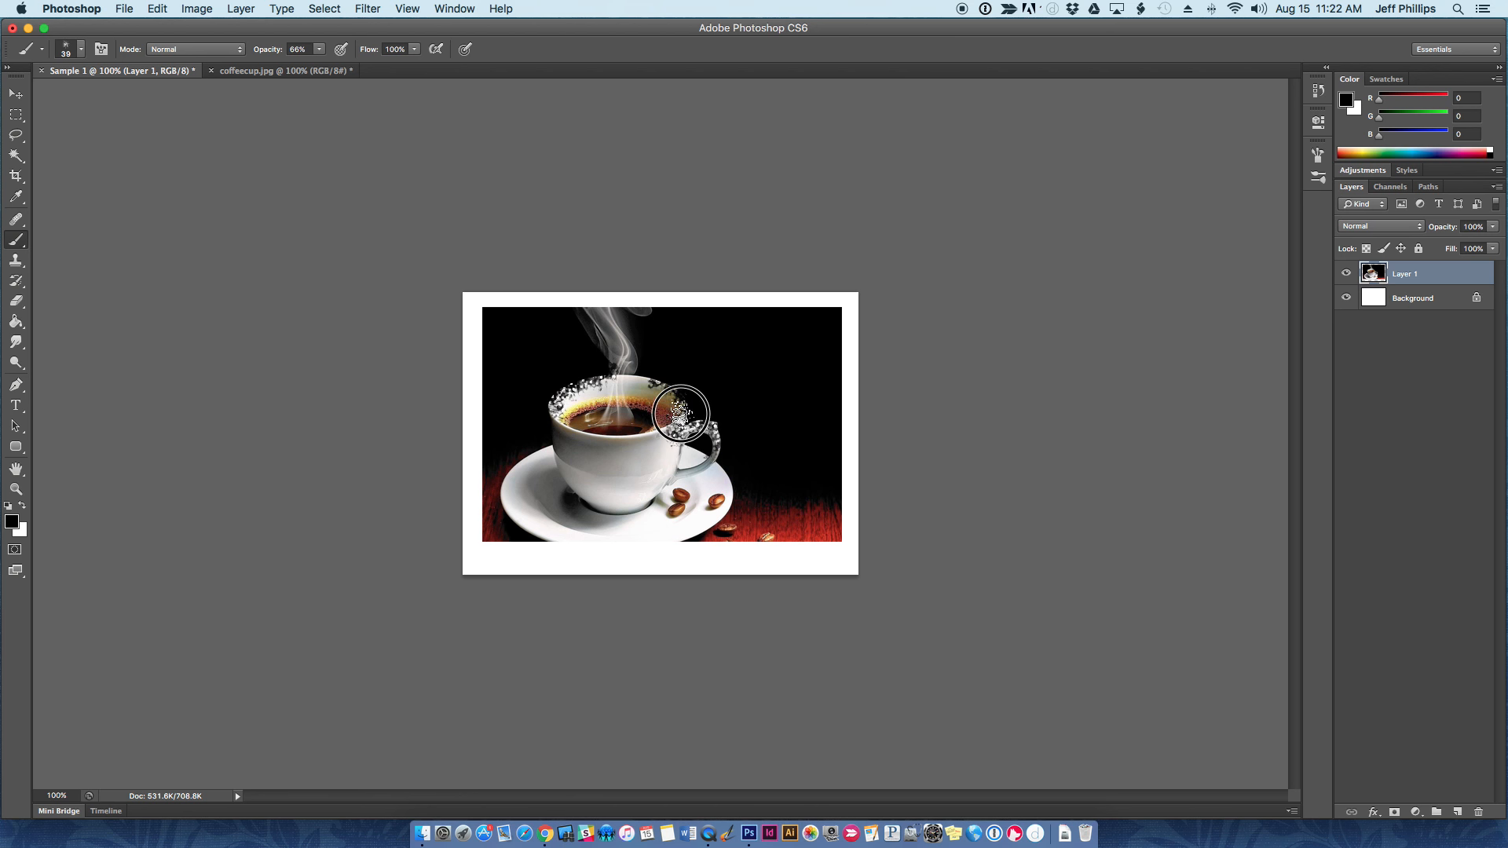
pyautogui.click(632, 377)
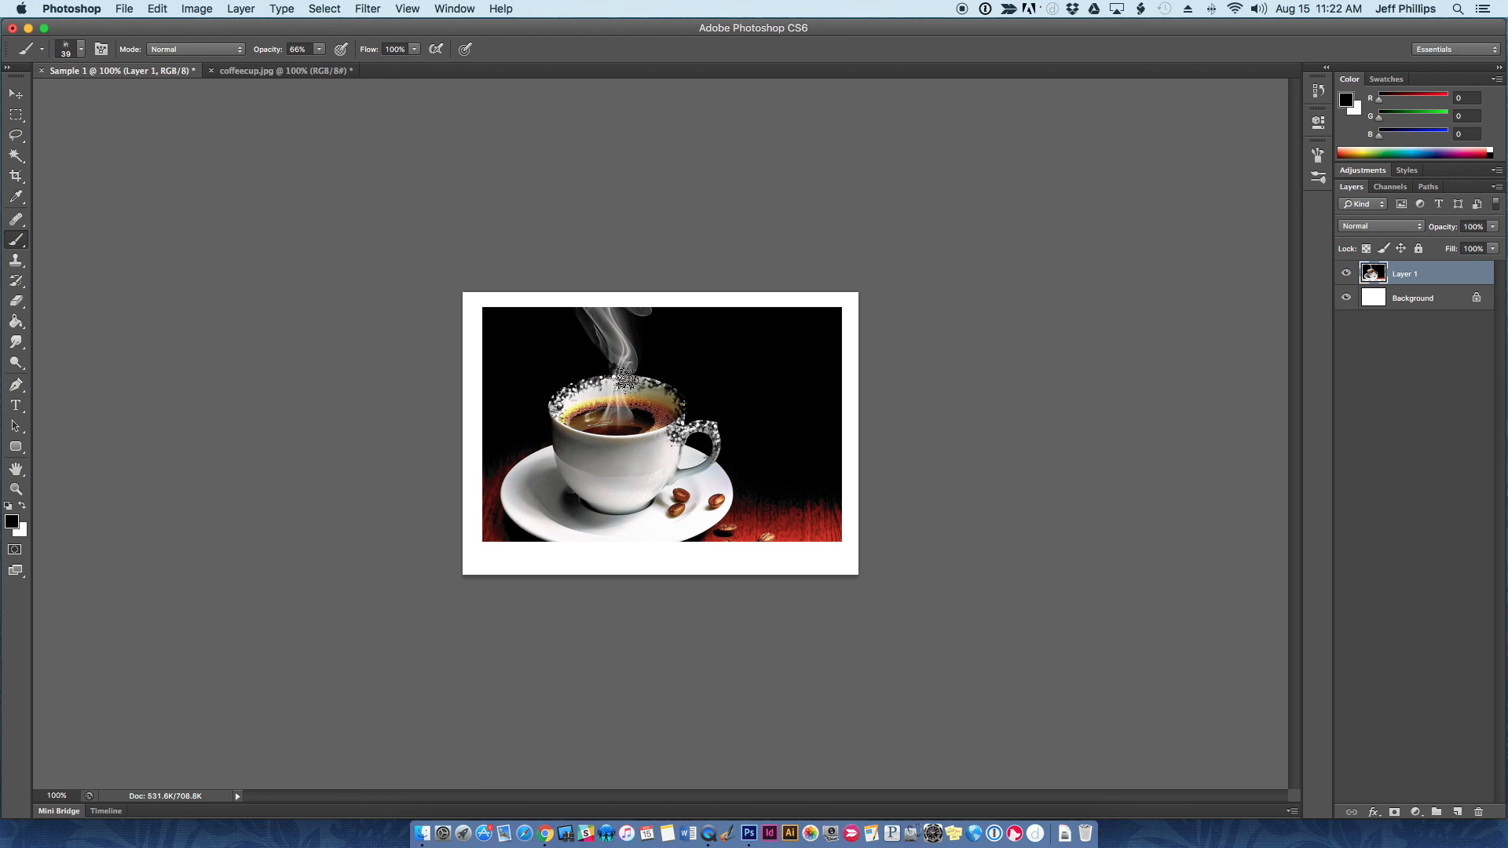
# - Paint the black speckled texture down the cup's left side, on the handle's lower end and across the front below the rim
pyautogui.click(556, 396)
pyautogui.click(556, 426)
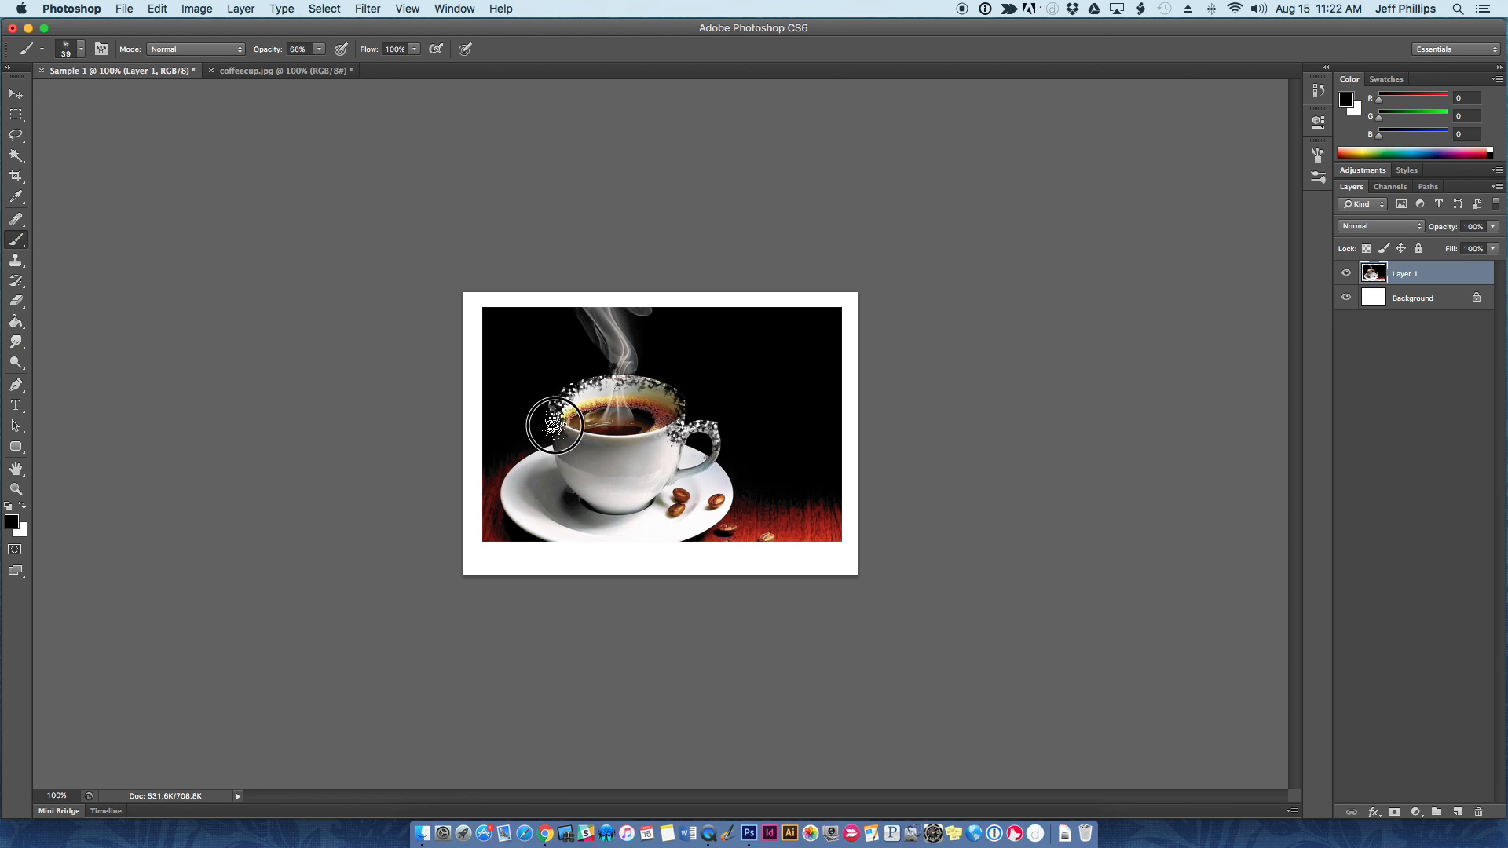
pyautogui.moveTo(551, 425); pyautogui.dragTo(559, 462)
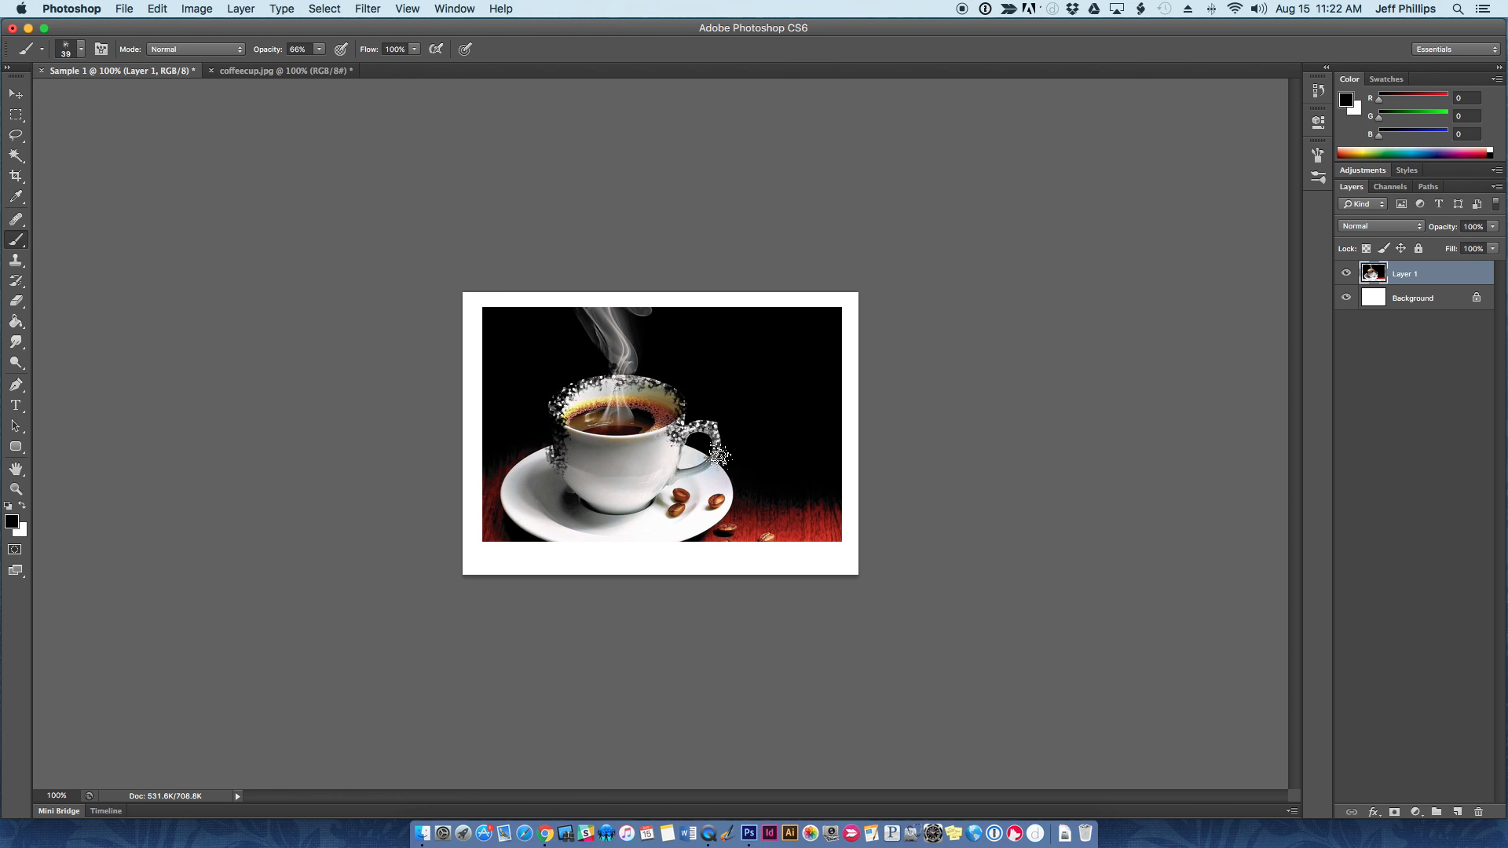
pyautogui.click(719, 461)
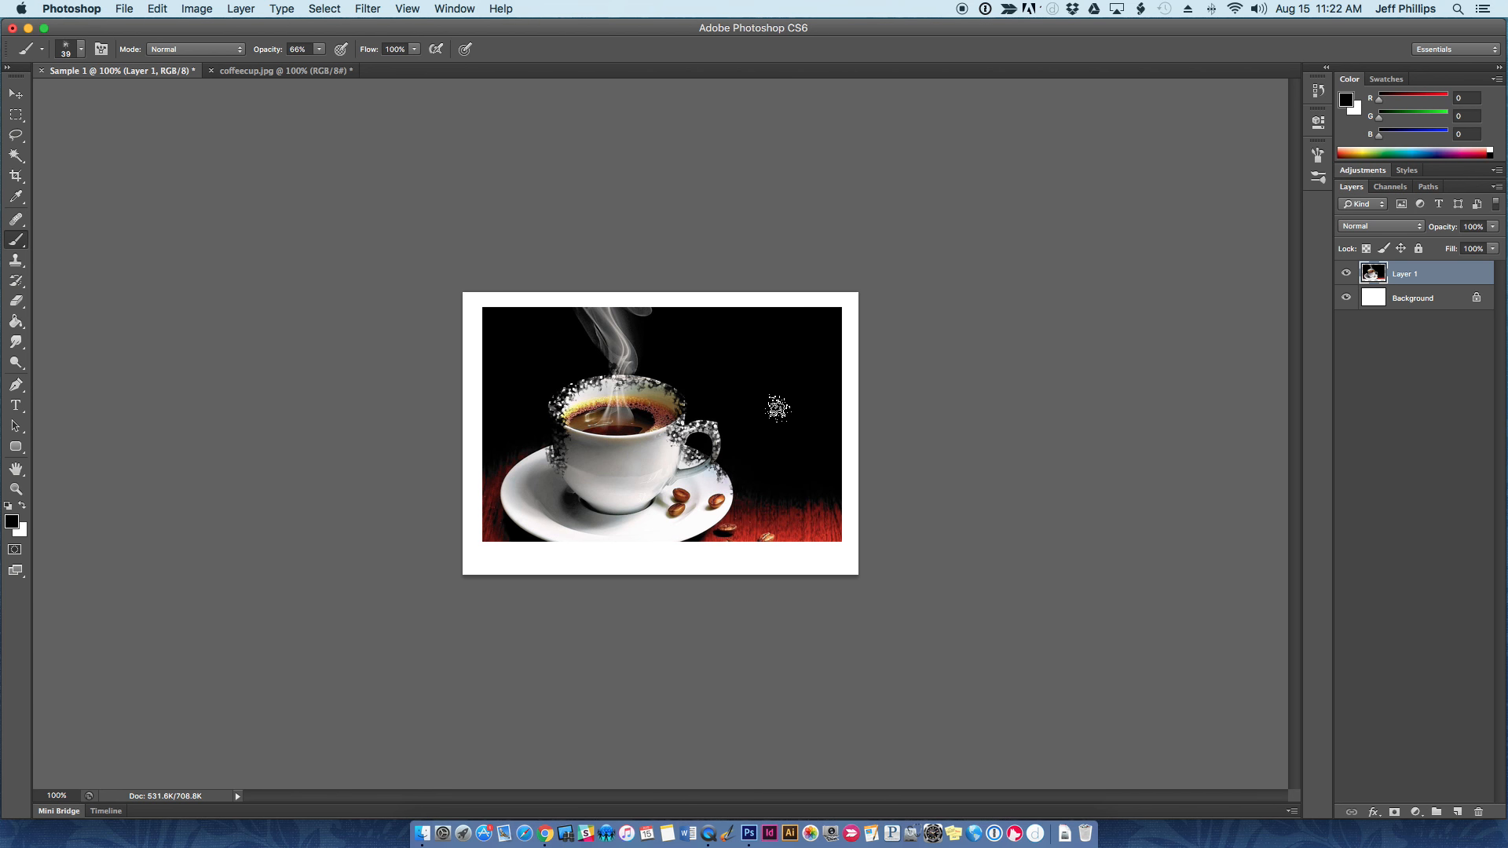
pyautogui.moveTo(562, 452); pyautogui.dragTo(642, 442)
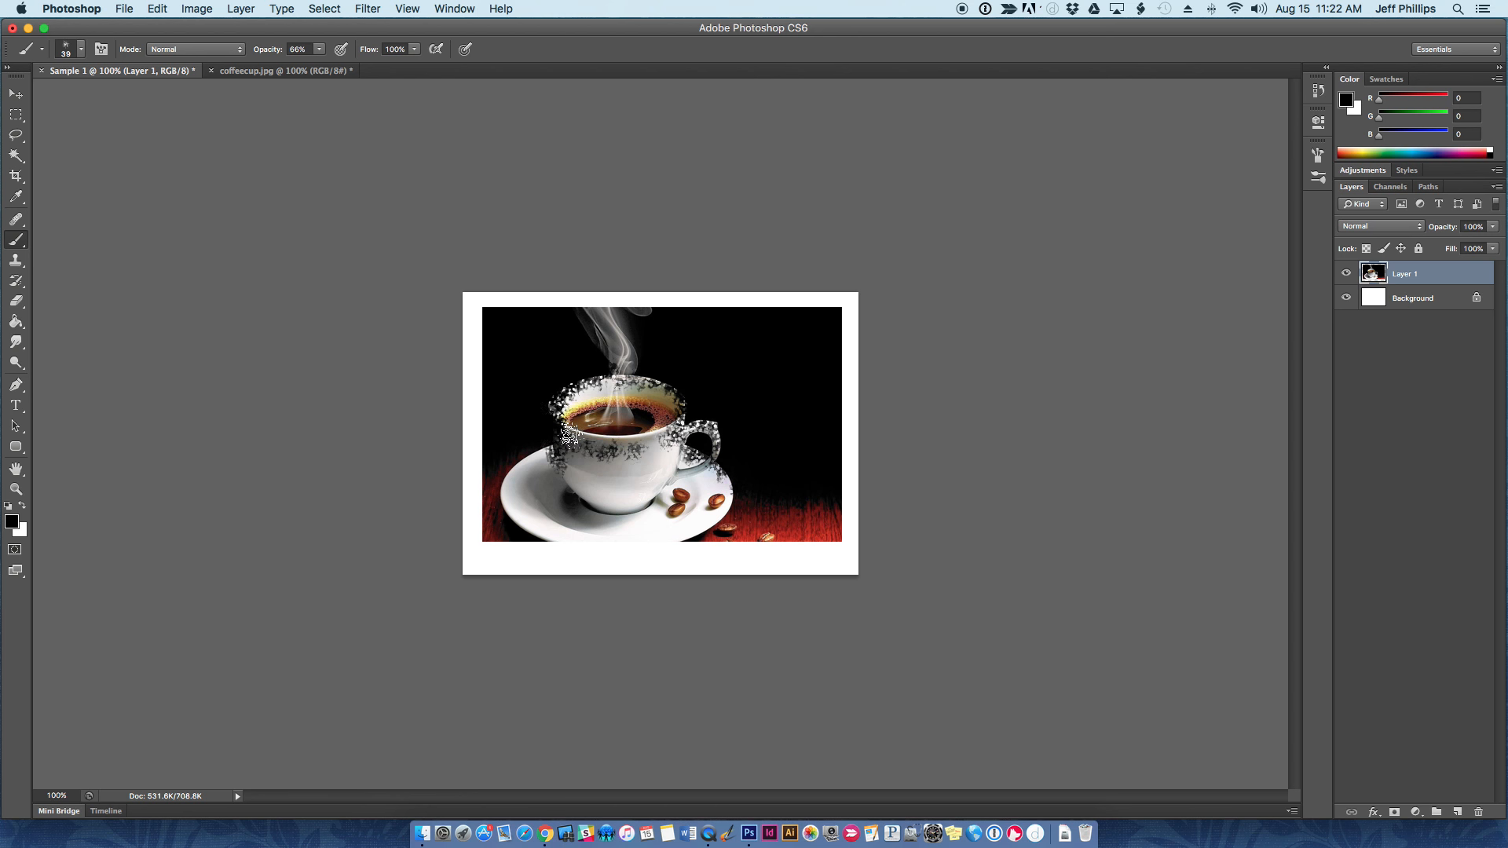
pyautogui.moveTo(554, 454); pyautogui.dragTo(563, 467)
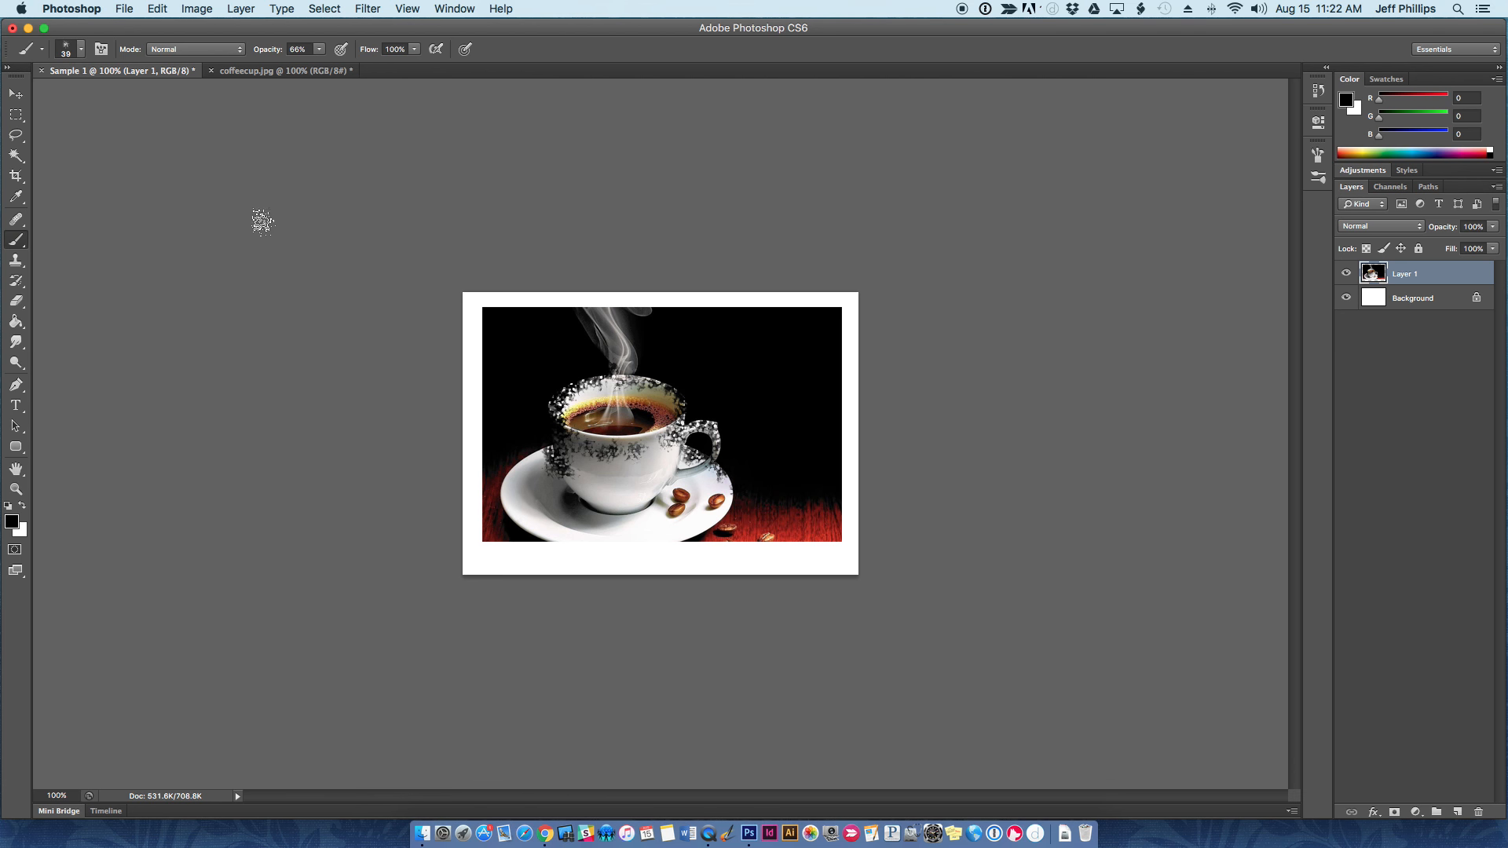
# - Replace the current brush presets with the Basic Brushes set and choose the Soft Mechanical 65 pixels brush
pyautogui.click(82, 51)
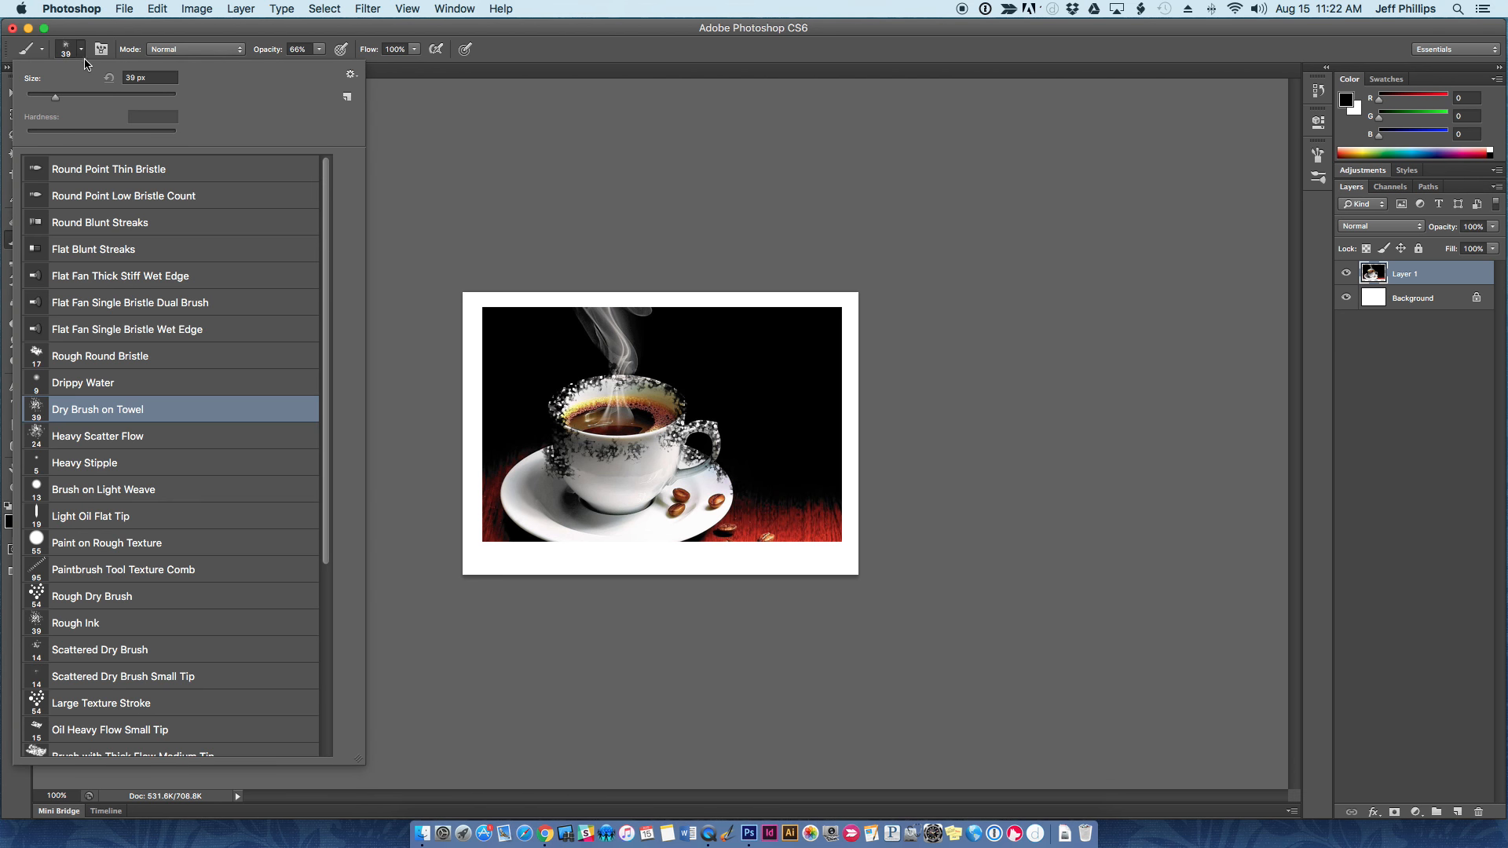
pyautogui.click(351, 76)
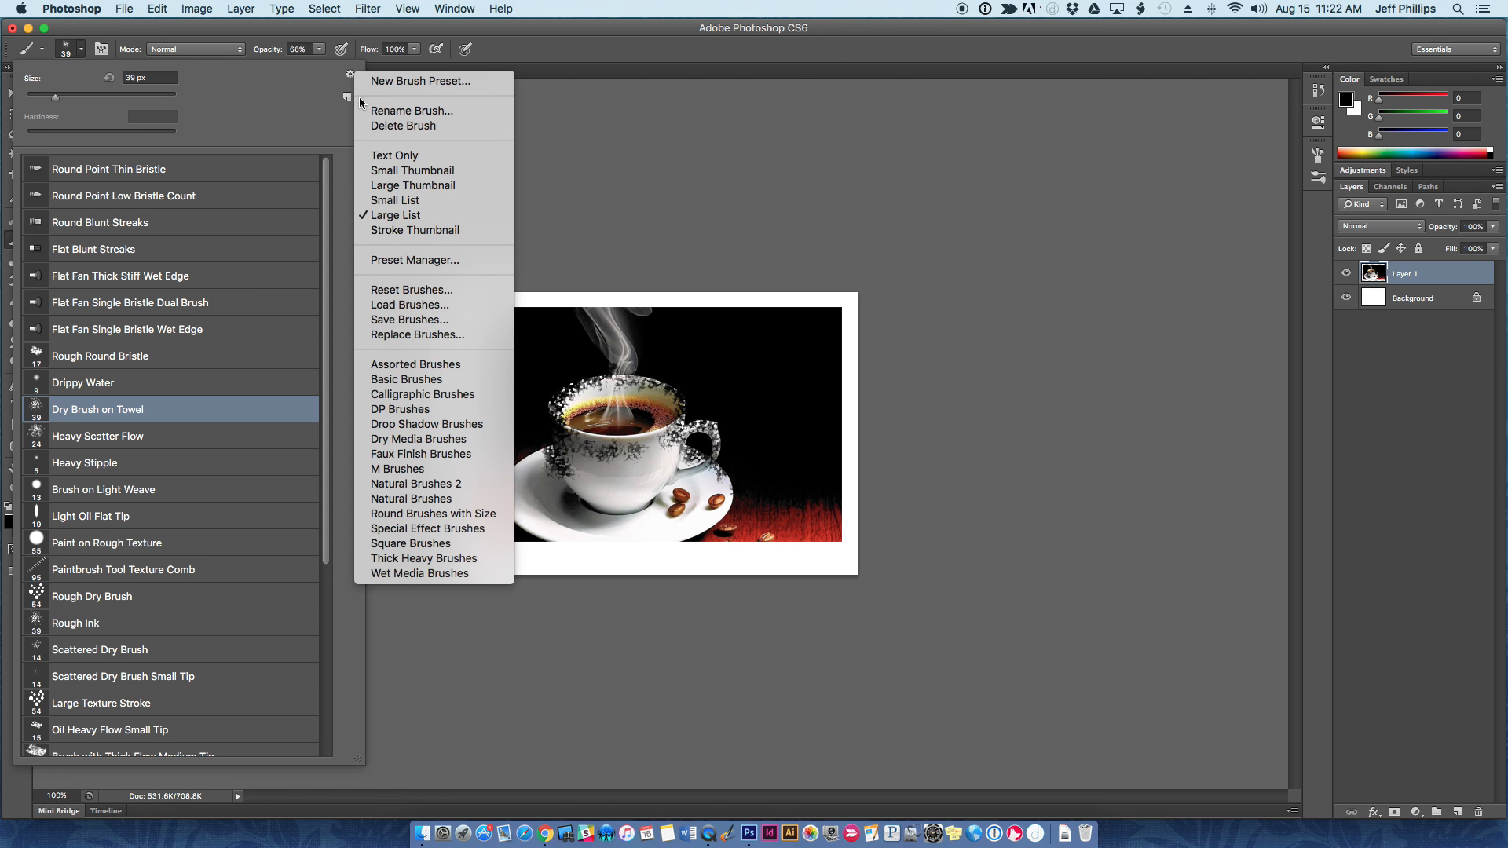
pyautogui.click(459, 383)
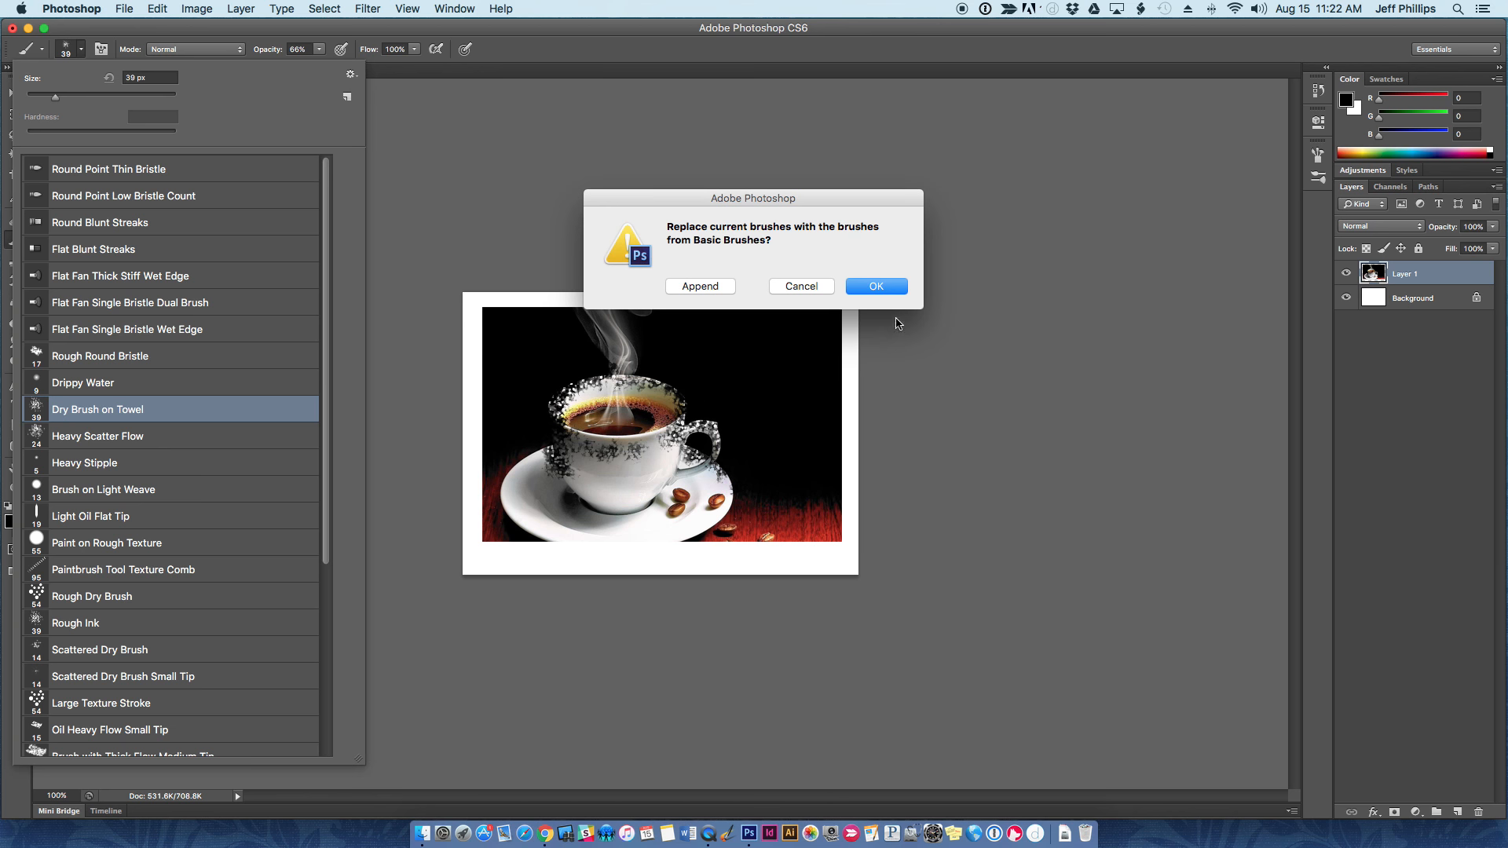
pyautogui.click(891, 291)
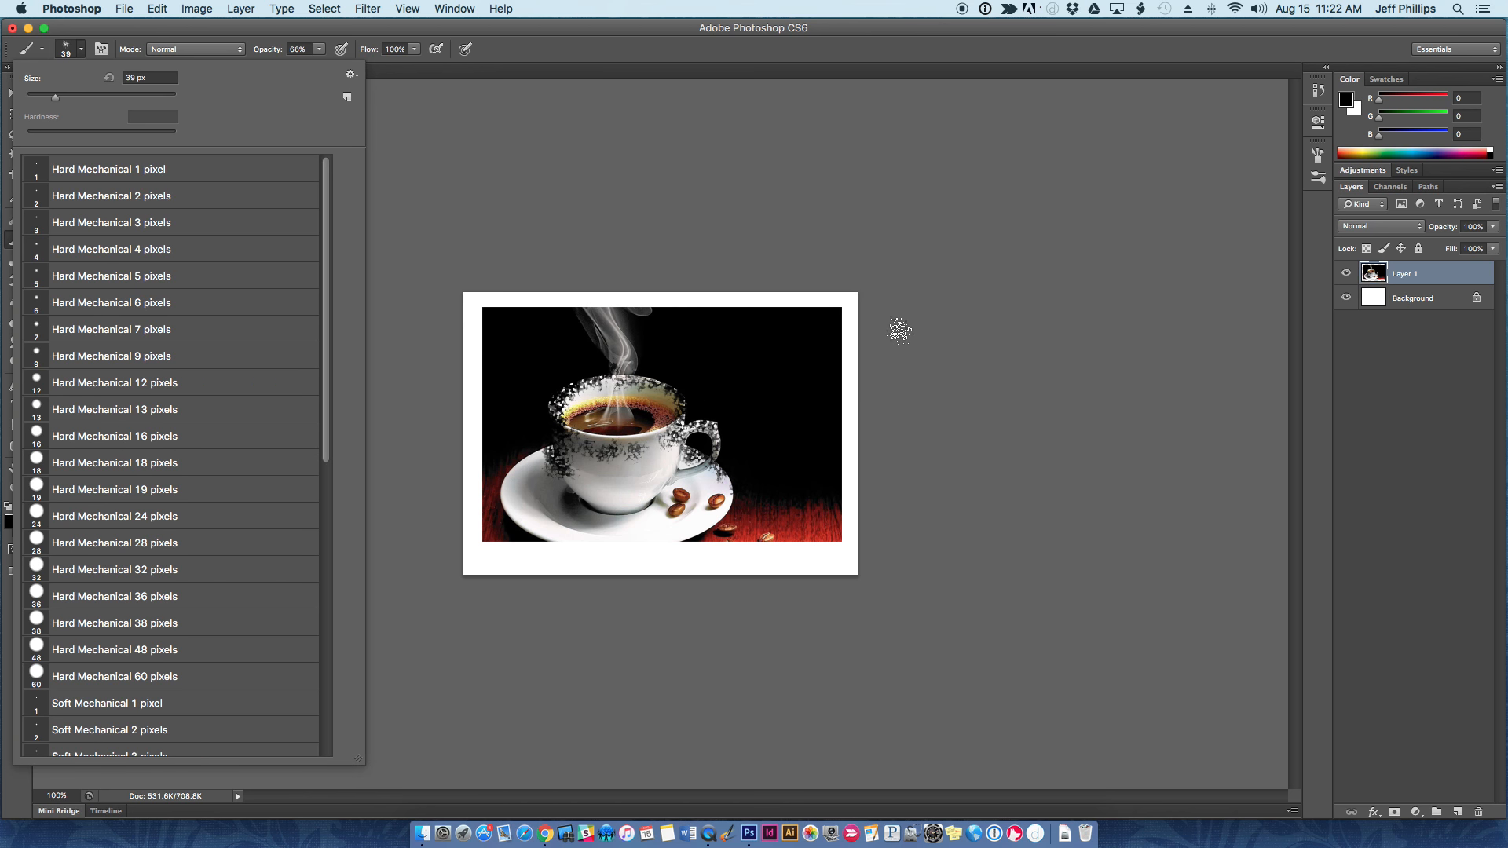
pyautogui.moveTo(326, 442); pyautogui.dragTo(361, 734)
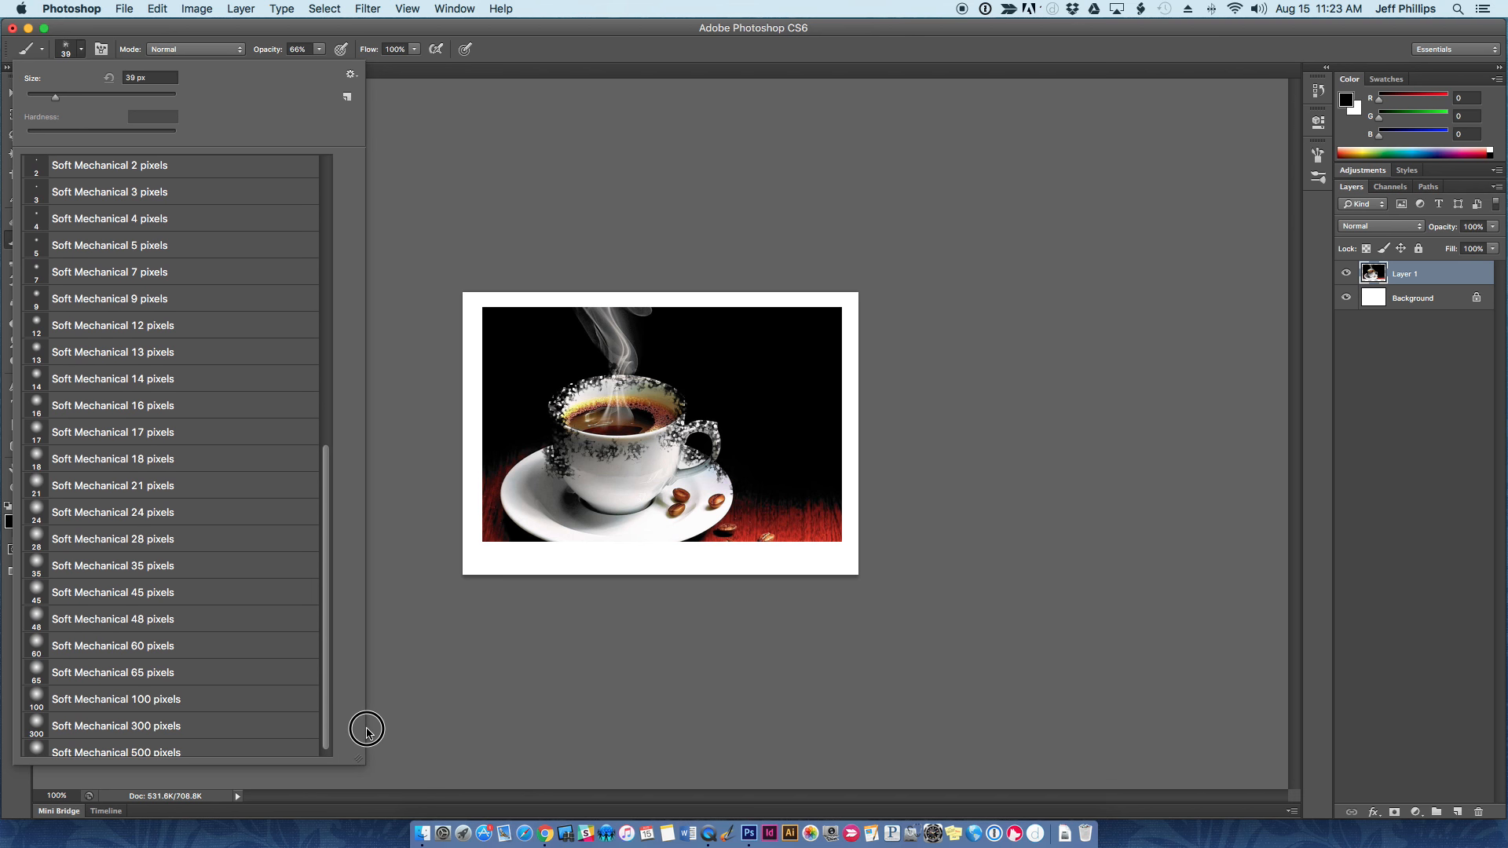
pyautogui.click(145, 669)
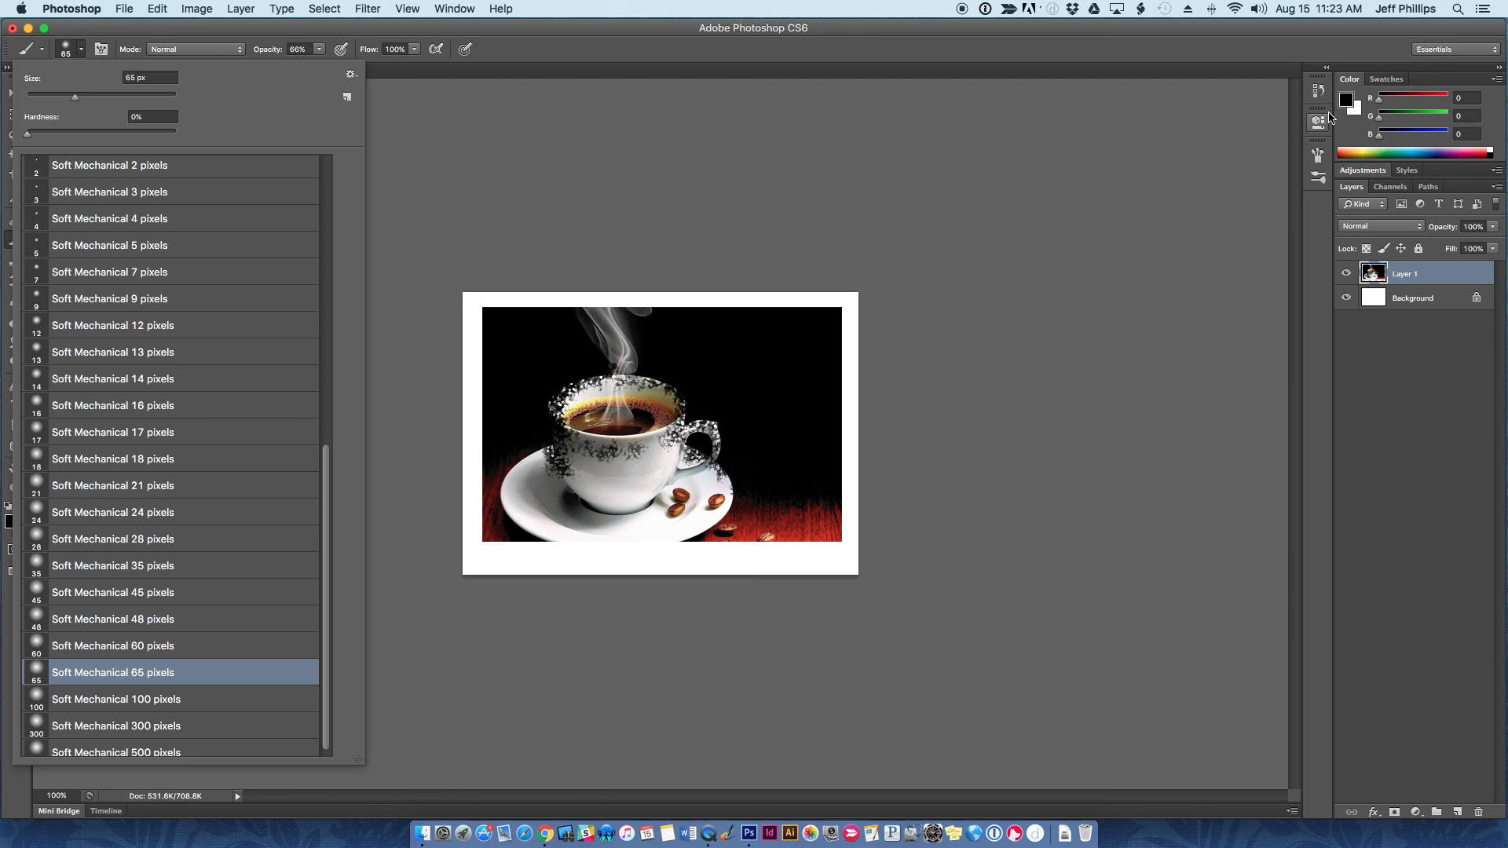
# - Set the foreground color to dark red #4c0b06 sampled from the tabletop and paint it over the photo's lower-right area
pyautogui.click(1345, 100)
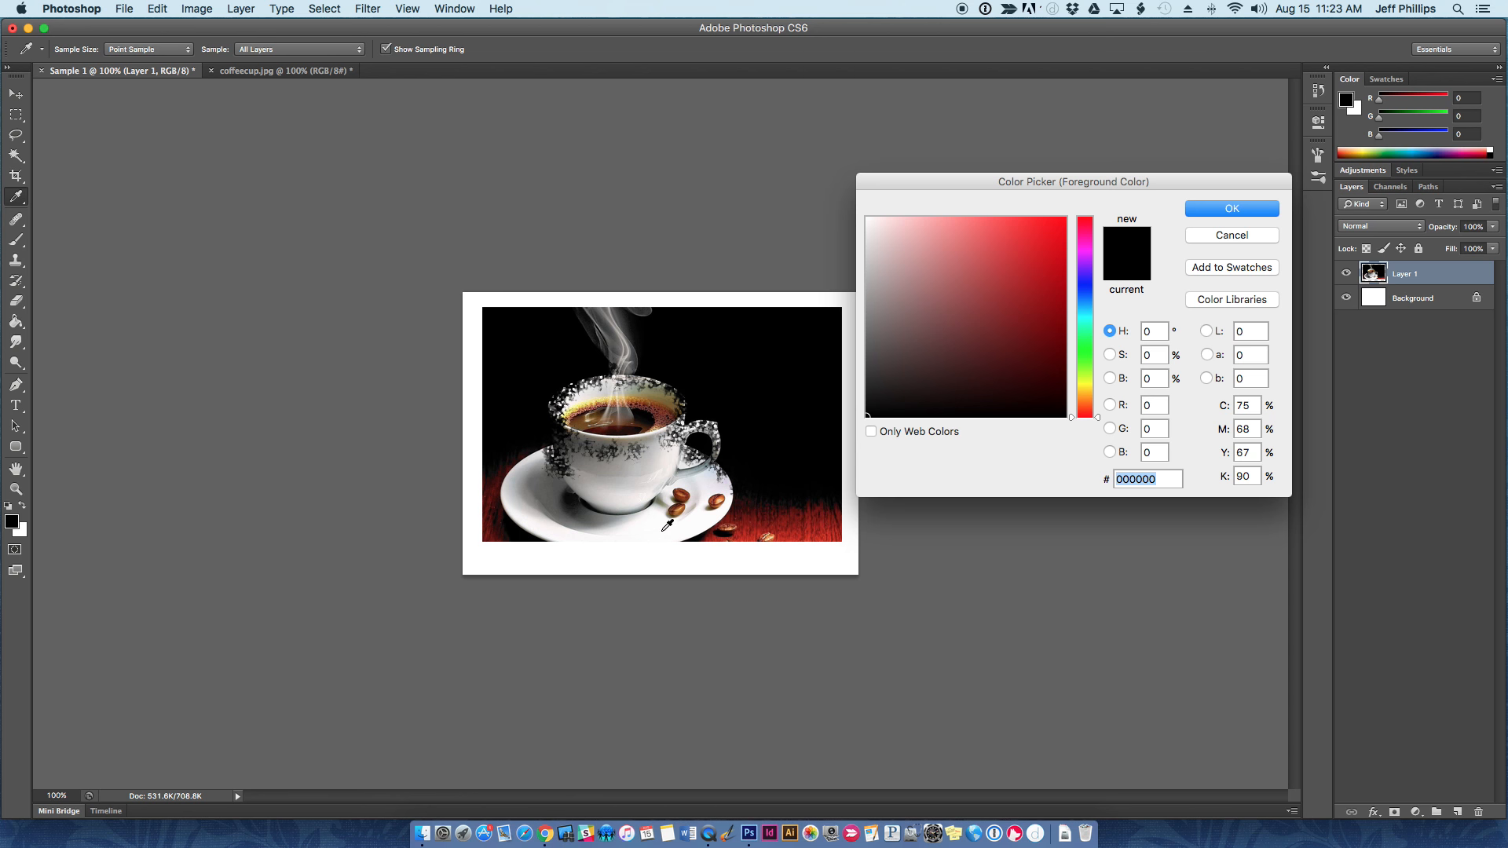
pyautogui.click(770, 527)
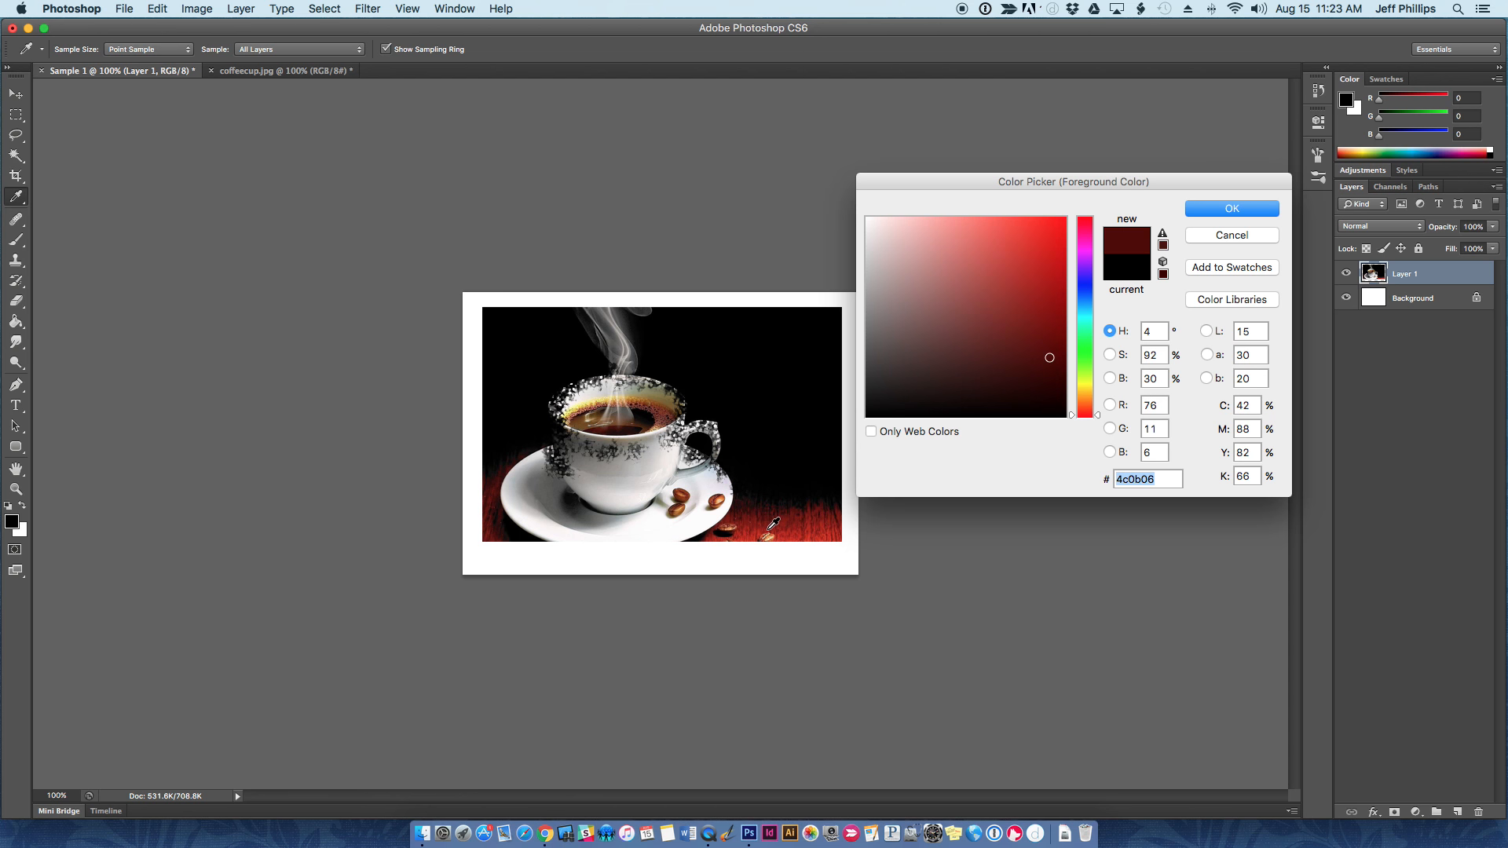
pyautogui.click(1222, 210)
pyautogui.moveTo(730, 520)
pyautogui.mouseDown()
pyautogui.moveTo(673, 531)
pyautogui.moveTo(797, 540)
pyautogui.moveTo(832, 498)
pyautogui.moveTo(707, 545)
pyautogui.moveTo(834, 595)
pyautogui.mouseUp()
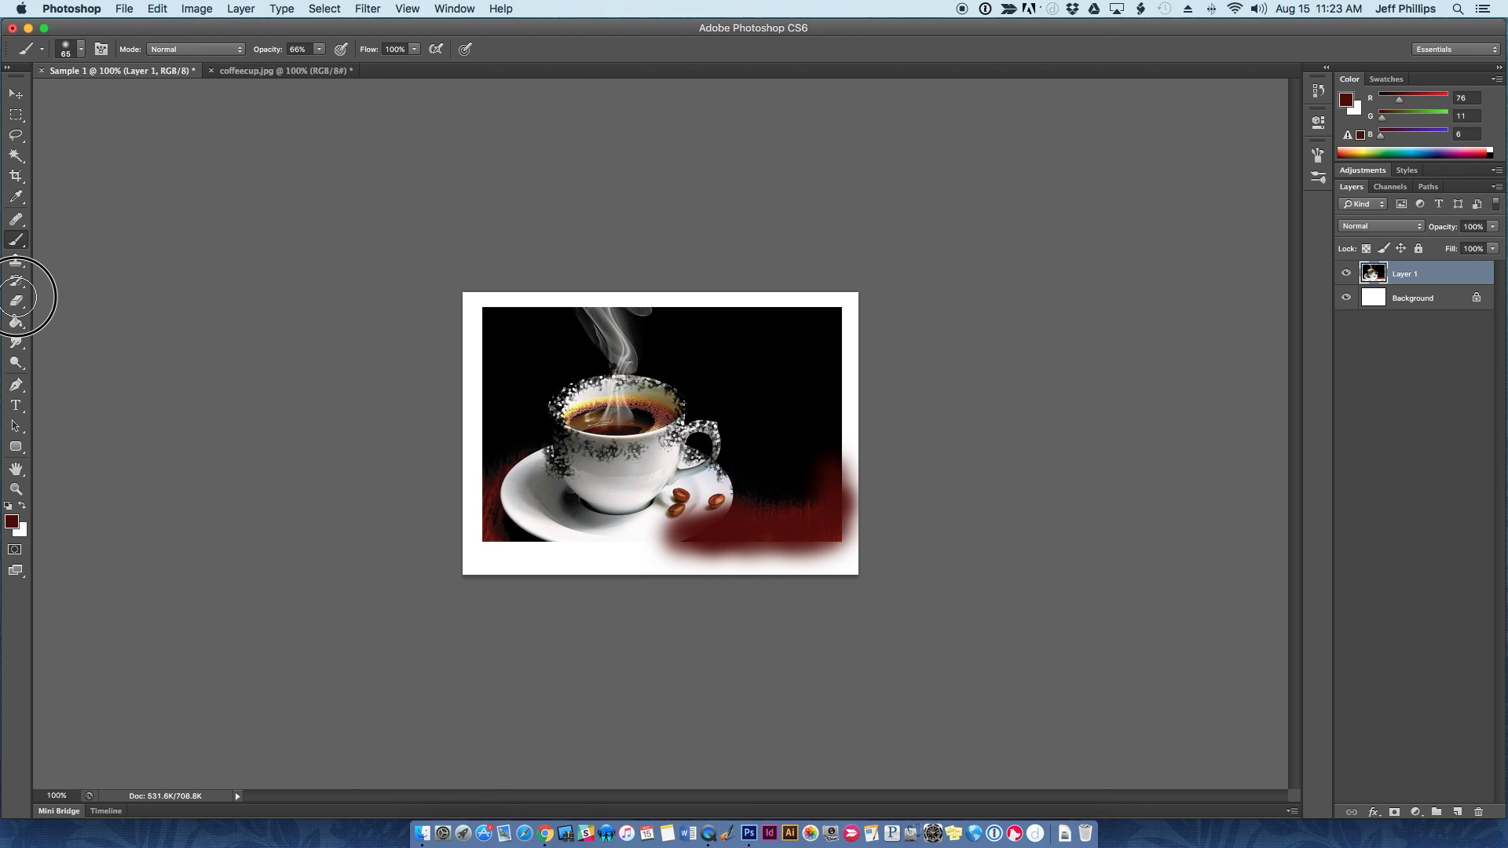
# - Erase the photo's right edge, lower-right edge and upper-right corner with the Eraser tool using the Soft Mechanical 60 pixels brush
pyautogui.click(16, 300)
pyautogui.click(17, 303)
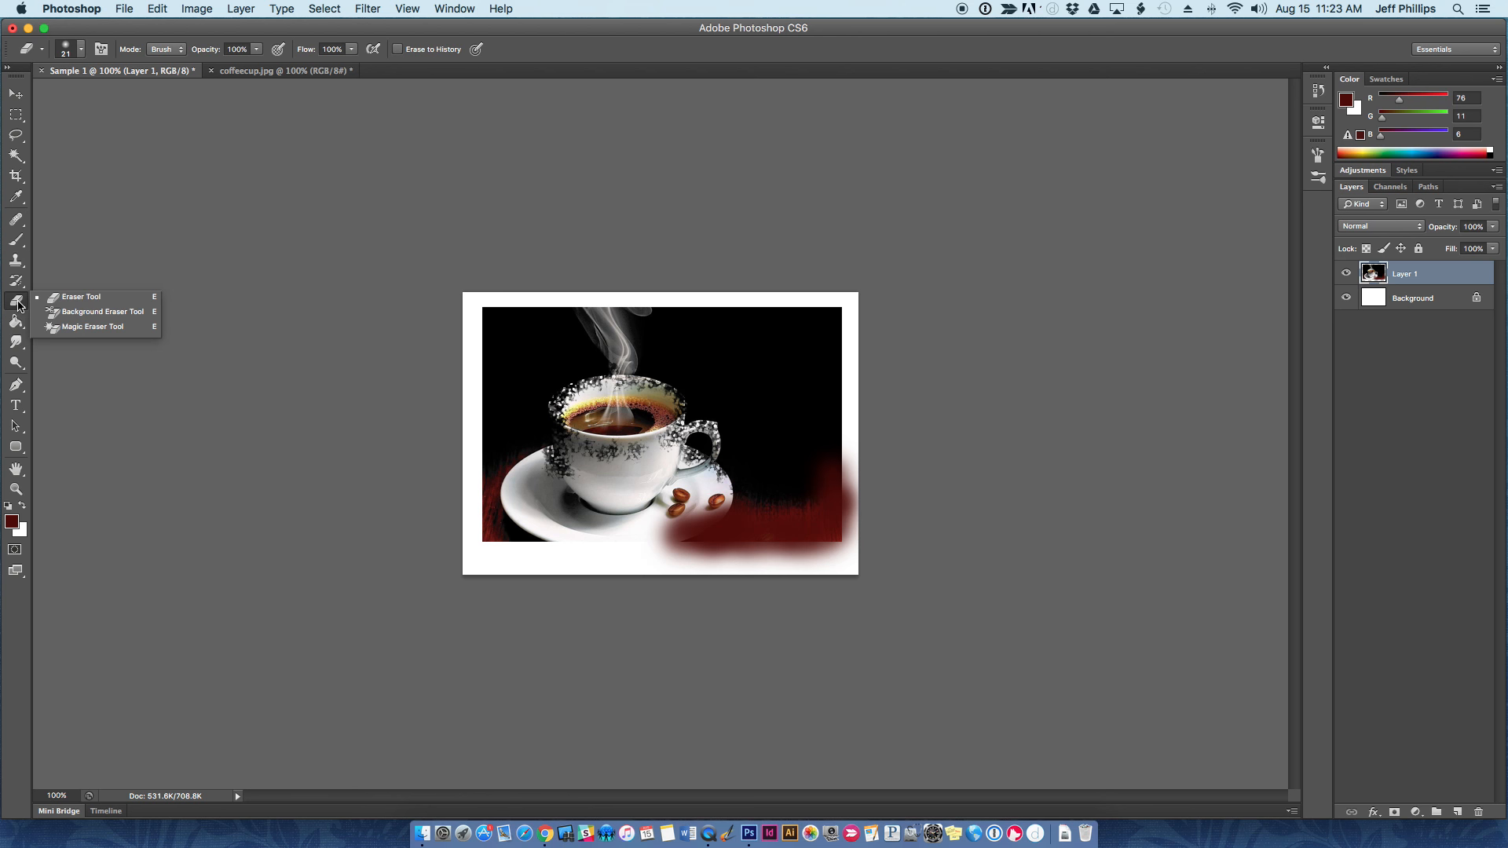
pyautogui.click(79, 297)
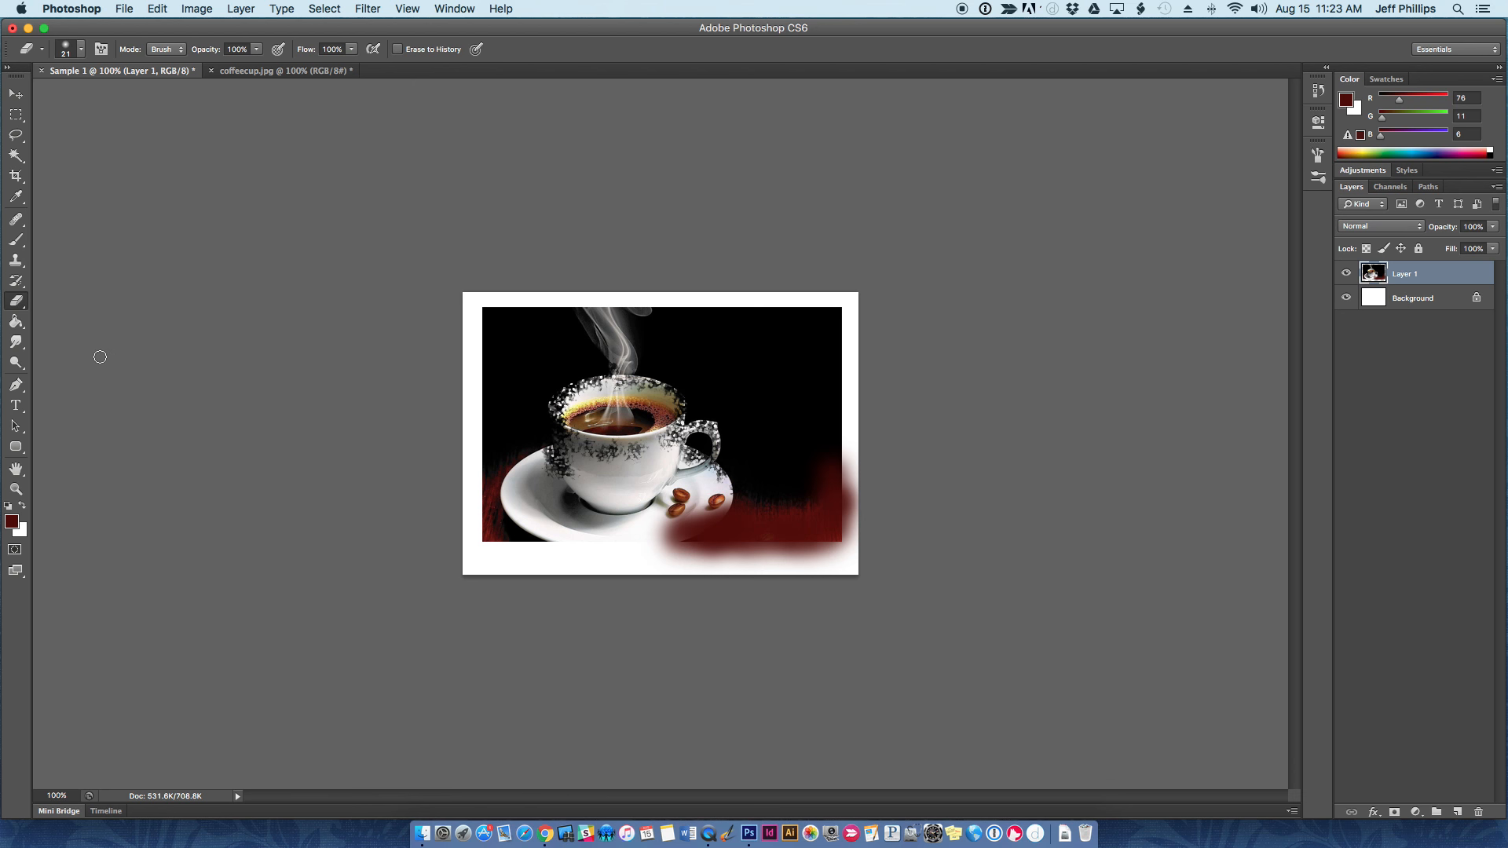
pyautogui.click(78, 52)
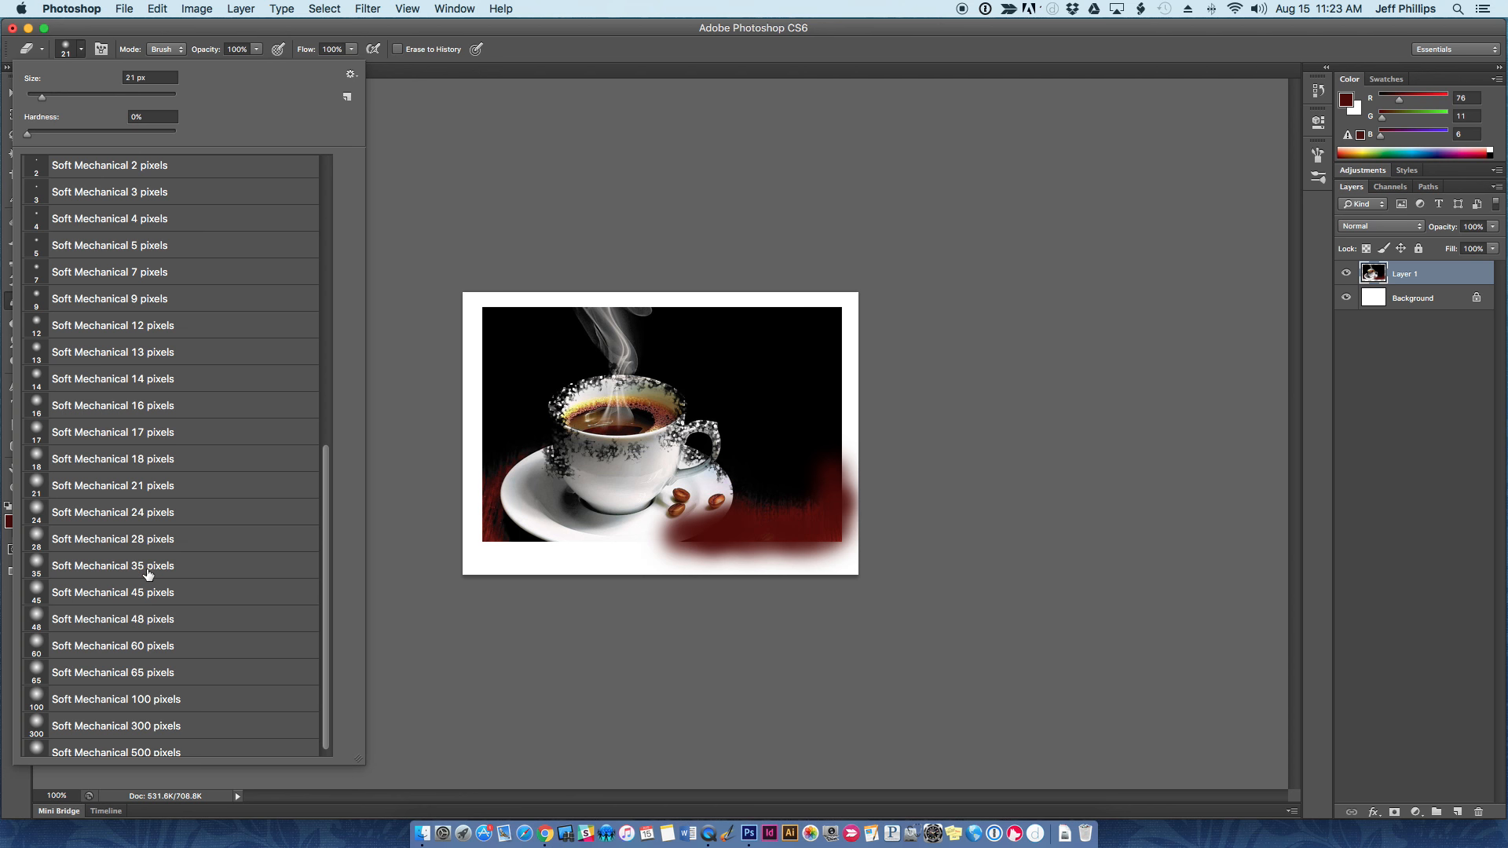
pyautogui.click(144, 645)
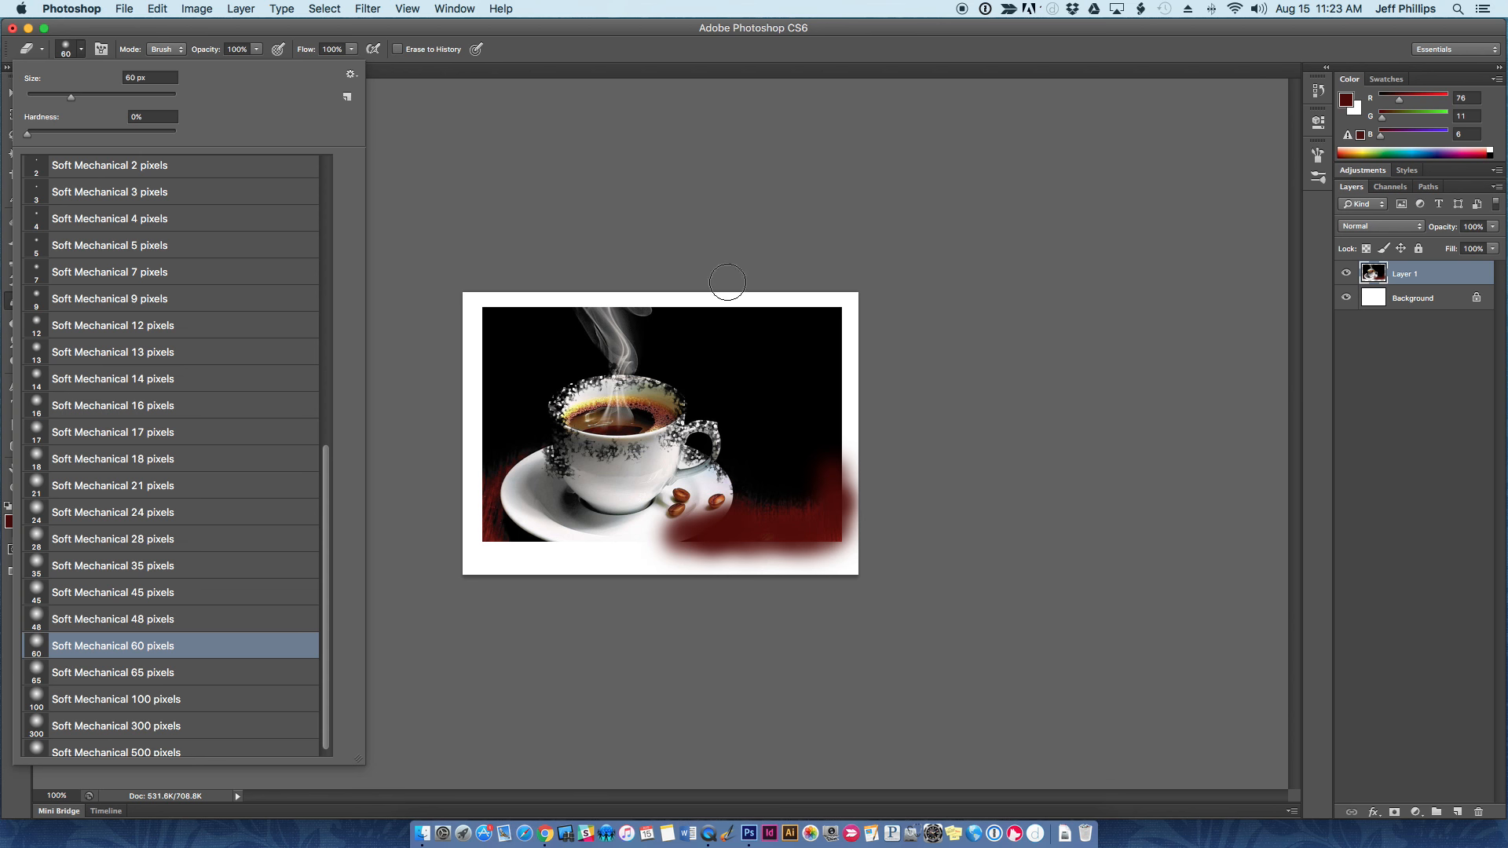
pyautogui.click(1130, 233)
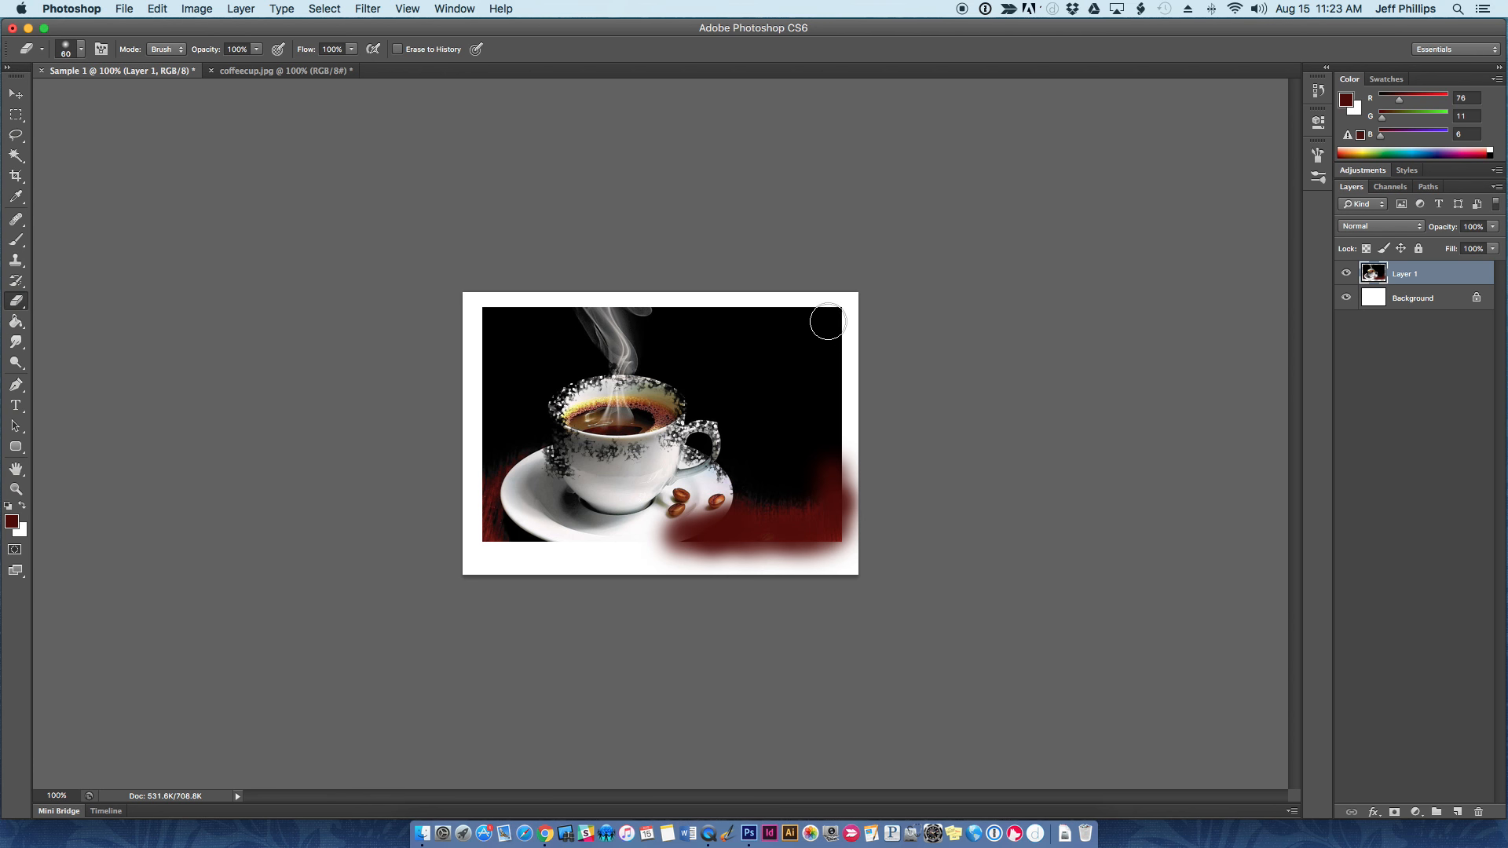
pyautogui.moveTo(824, 318)
pyautogui.mouseDown()
pyautogui.moveTo(854, 522)
pyautogui.moveTo(837, 555)
pyautogui.moveTo(830, 542)
pyautogui.moveTo(800, 558)
pyautogui.moveTo(638, 552)
pyautogui.mouseUp()
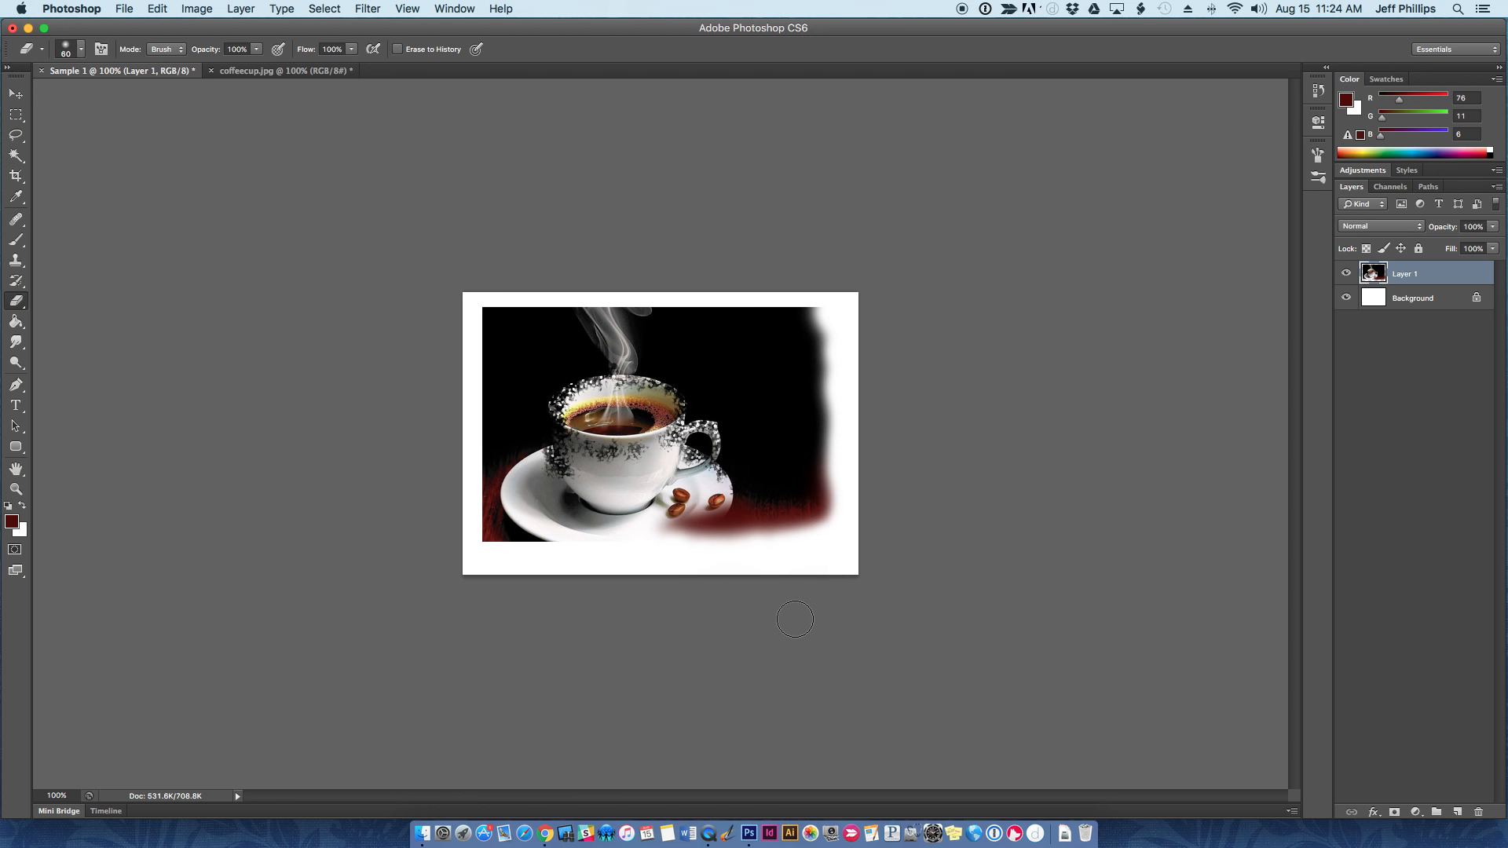
pyautogui.moveTo(827, 310)
pyautogui.mouseDown()
pyautogui.moveTo(761, 296)
pyautogui.moveTo(863, 287)
pyautogui.mouseUp()
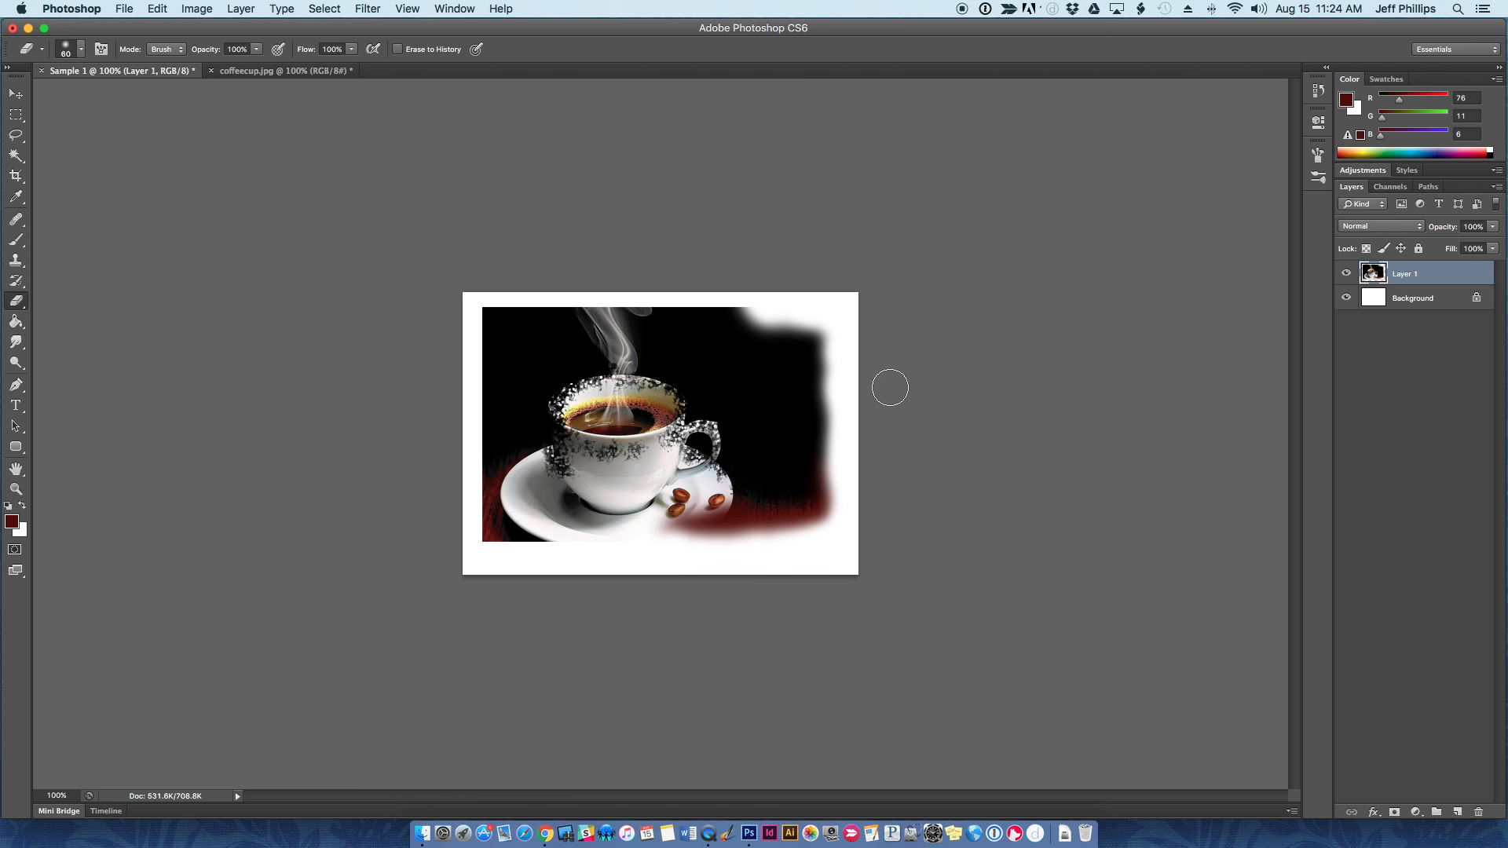
# - Replace the eraser's brush presets with the Dry Media Brushes set and show them as Stroke Thumbnails
pyautogui.click(82, 49)
pyautogui.click(350, 76)
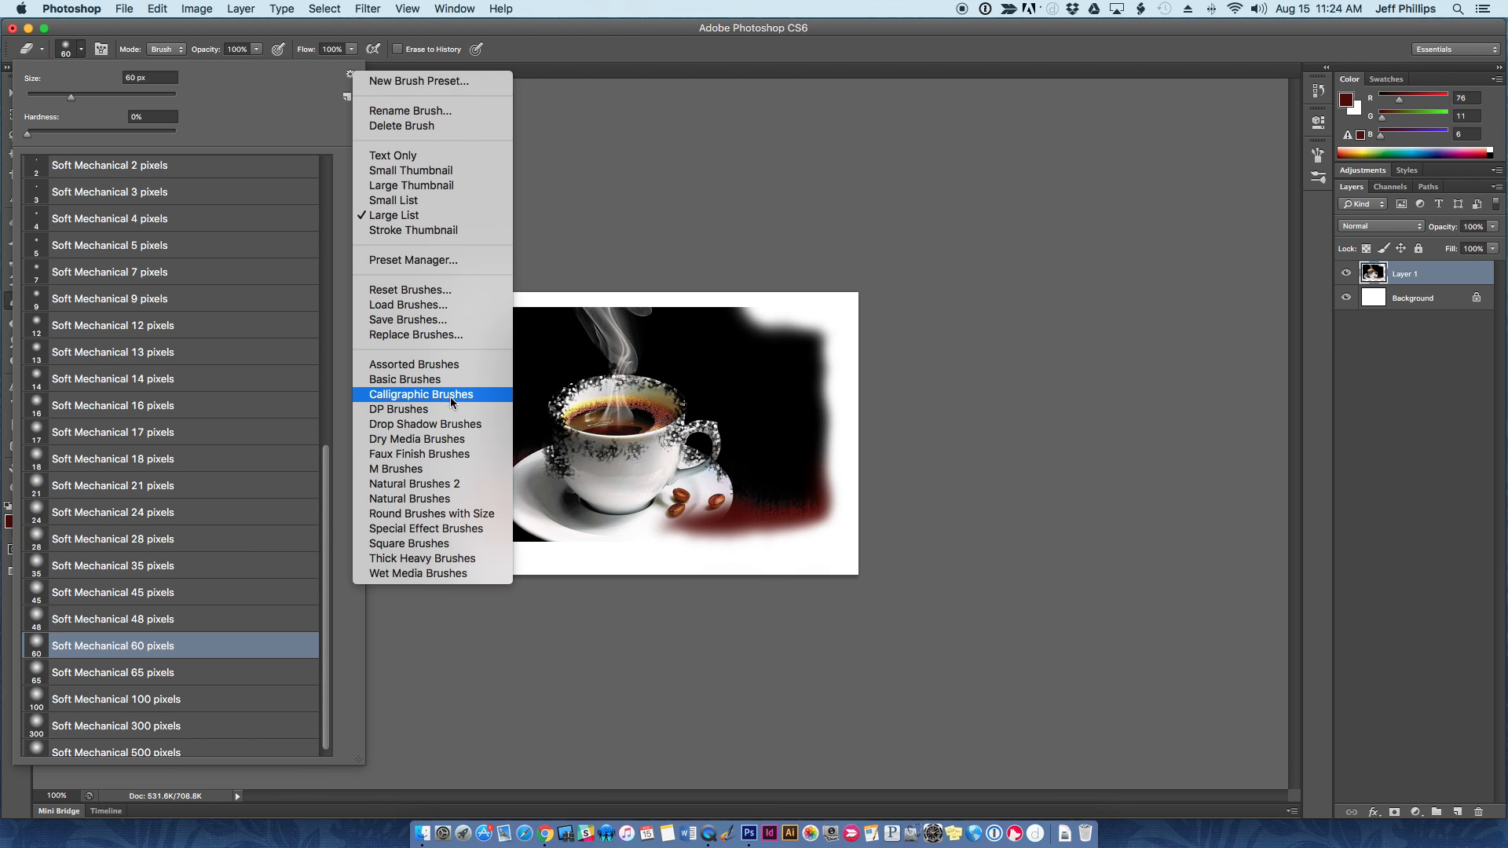
pyautogui.click(460, 441)
pyautogui.click(877, 288)
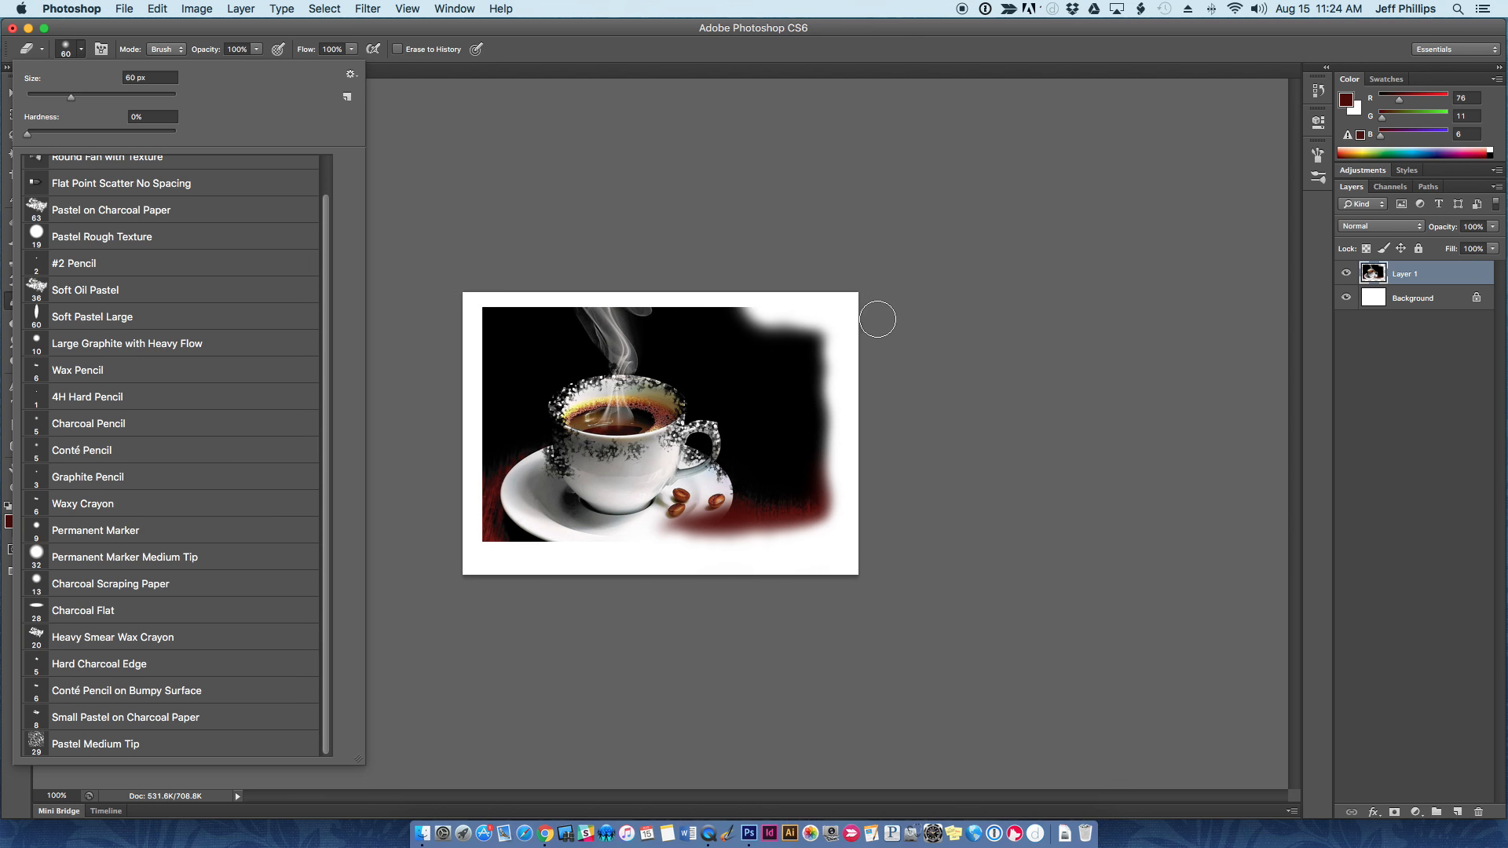
pyautogui.click(351, 77)
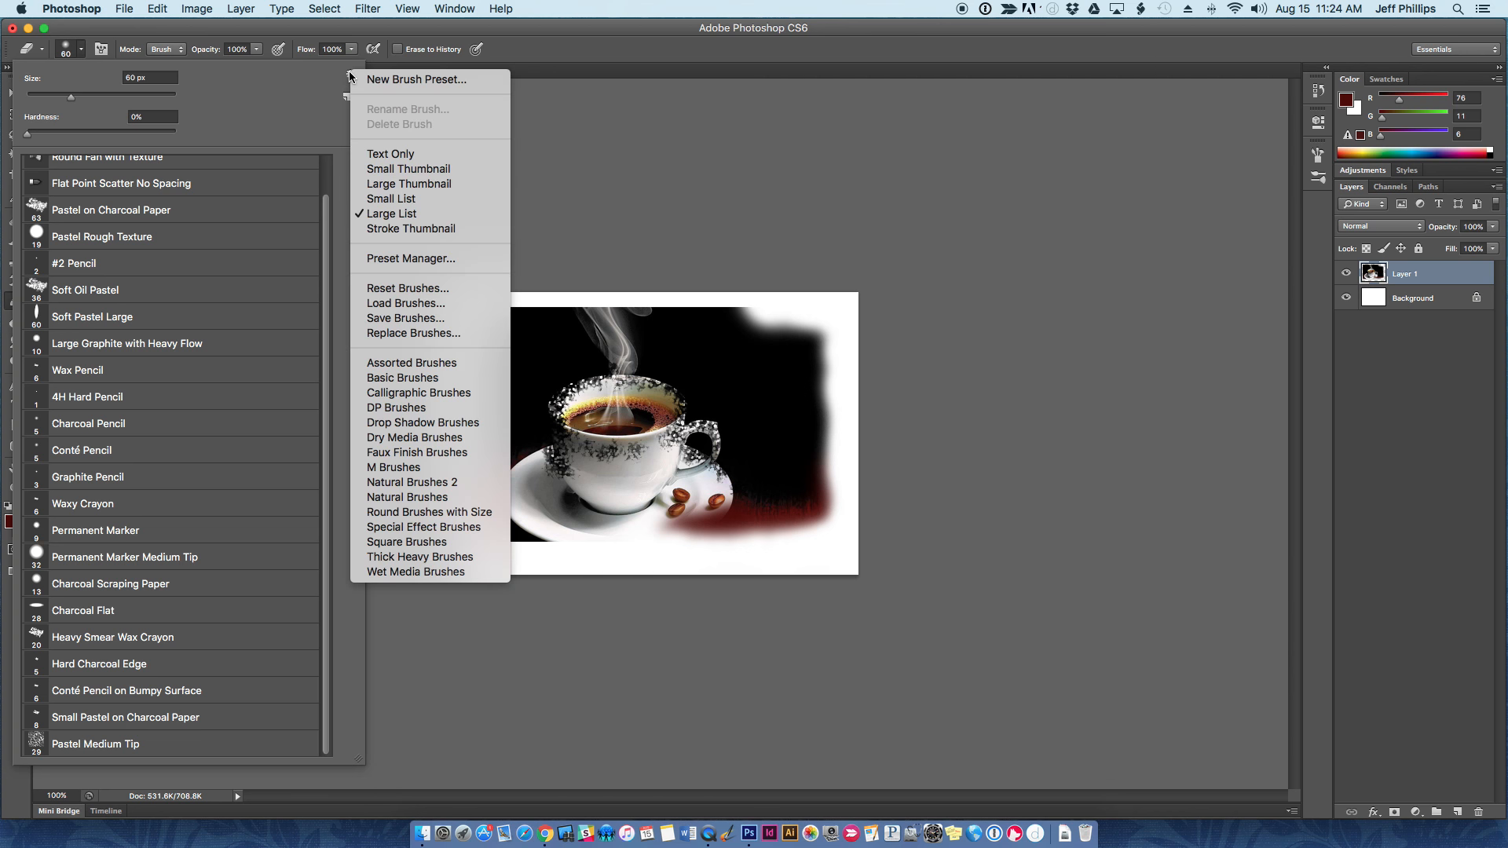
pyautogui.click(398, 230)
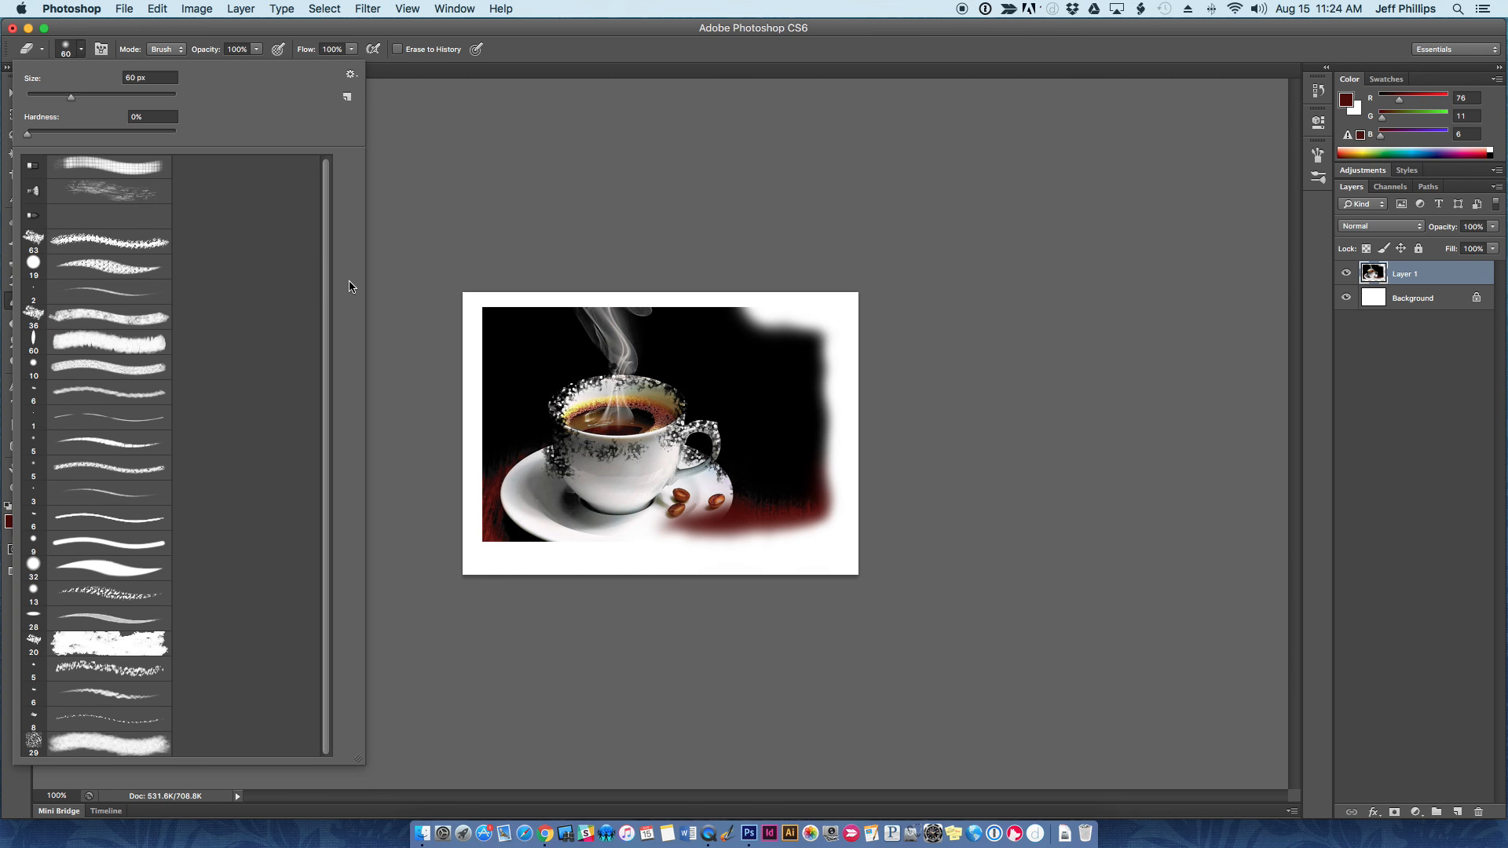
# - Choose the speckled 5 px dry media brush for the Eraser, enlarge it to 54 px, and roughly erase the photo's top and left edges
pyautogui.click(110, 191)
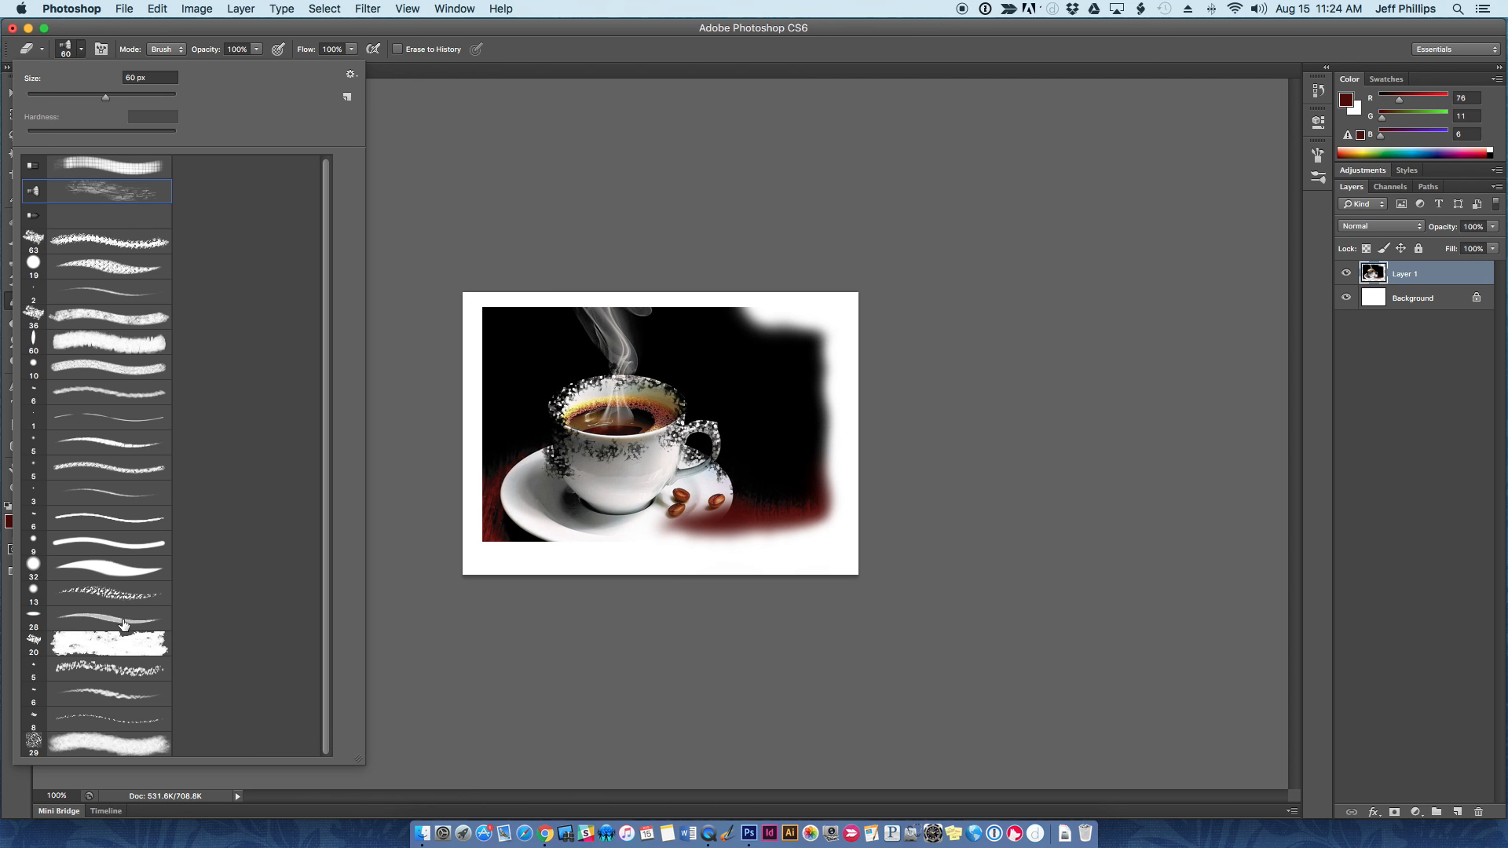
pyautogui.click(130, 675)
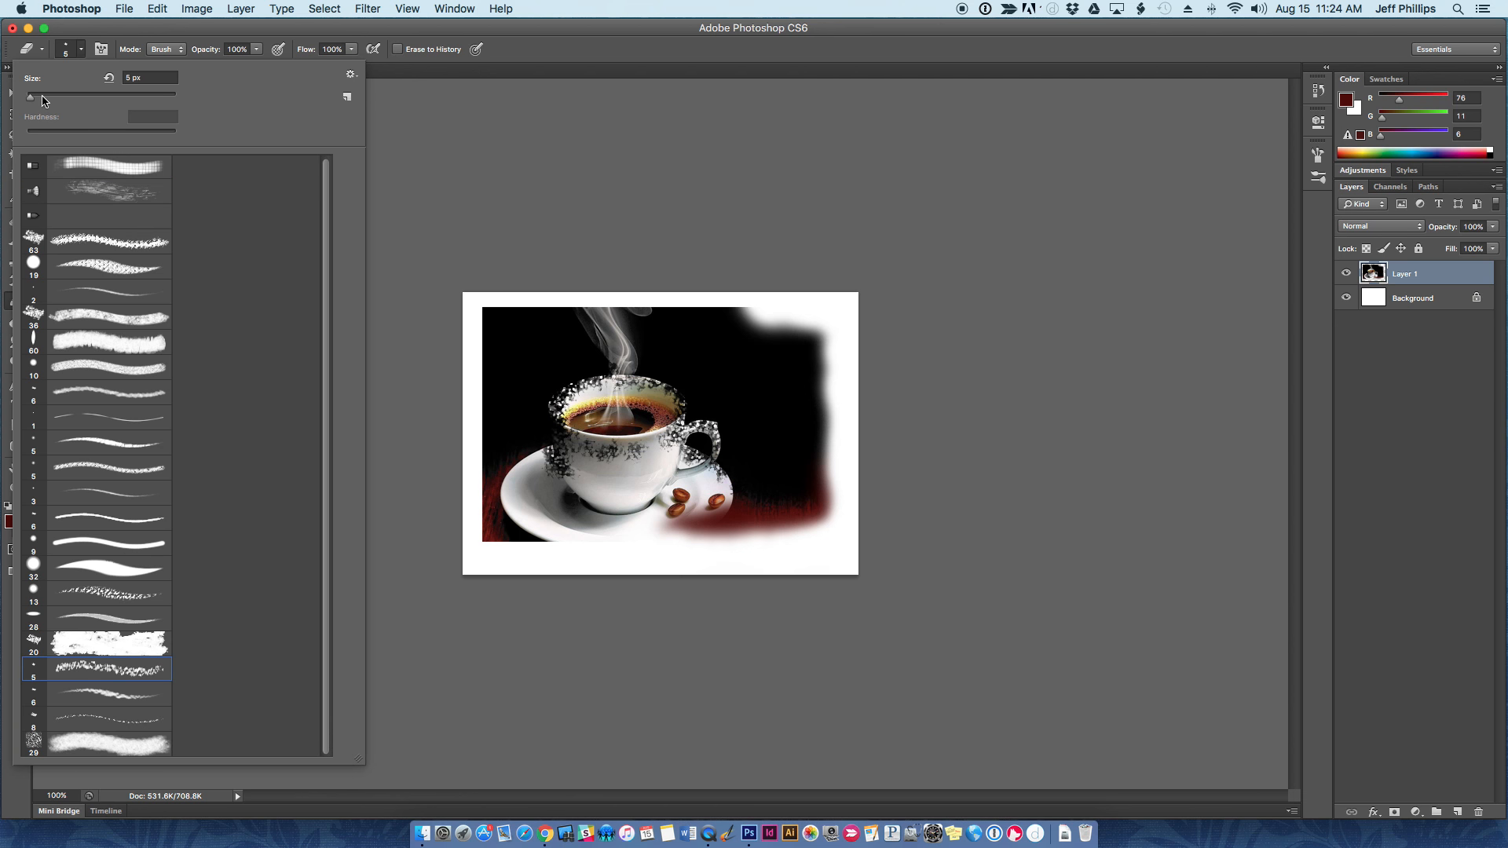
pyautogui.moveTo(32, 96); pyautogui.dragTo(66, 97)
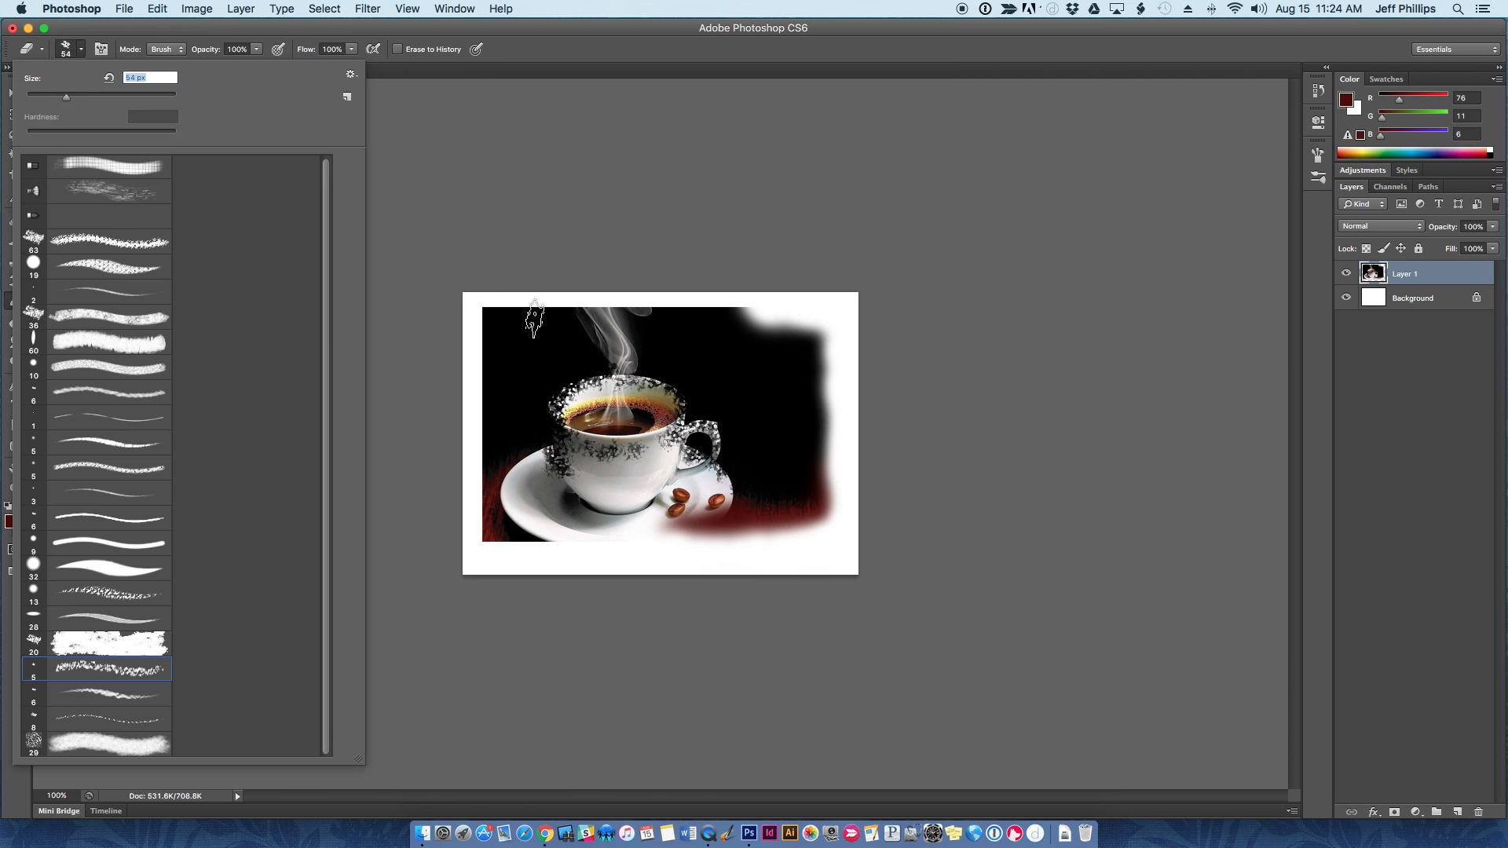
pyautogui.click(712, 257)
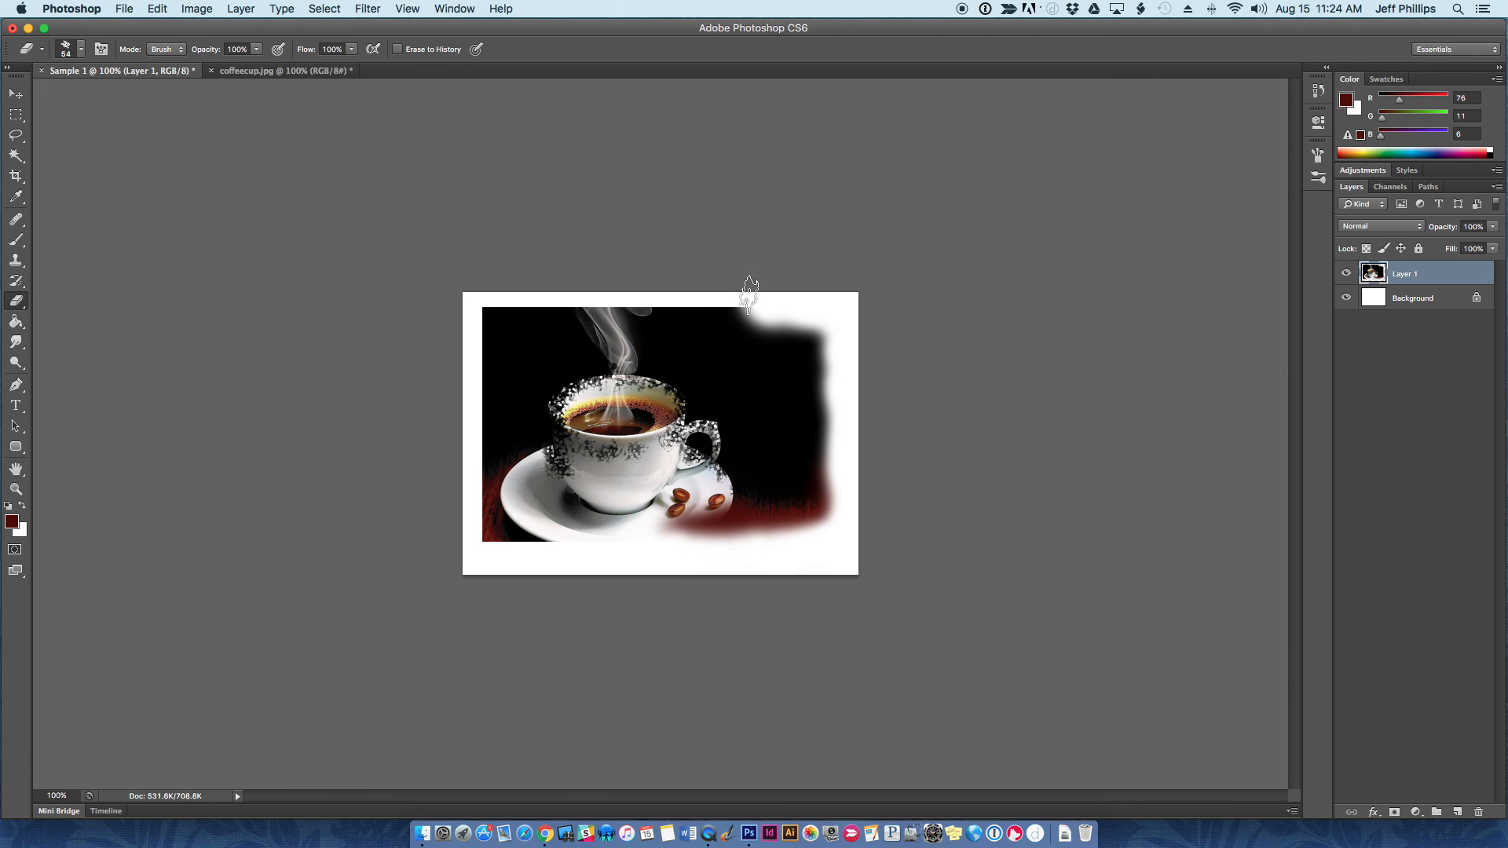
pyautogui.moveTo(747, 283)
pyautogui.mouseDown()
pyautogui.moveTo(676, 285)
pyautogui.moveTo(695, 276)
pyautogui.moveTo(682, 271)
pyautogui.moveTo(652, 292)
pyautogui.moveTo(661, 276)
pyautogui.moveTo(539, 296)
pyautogui.moveTo(530, 281)
pyautogui.moveTo(483, 300)
pyautogui.moveTo(452, 323)
pyautogui.moveTo(494, 403)
pyautogui.moveTo(468, 371)
pyautogui.moveTo(481, 347)
pyautogui.moveTo(485, 412)
pyautogui.mouseUp()
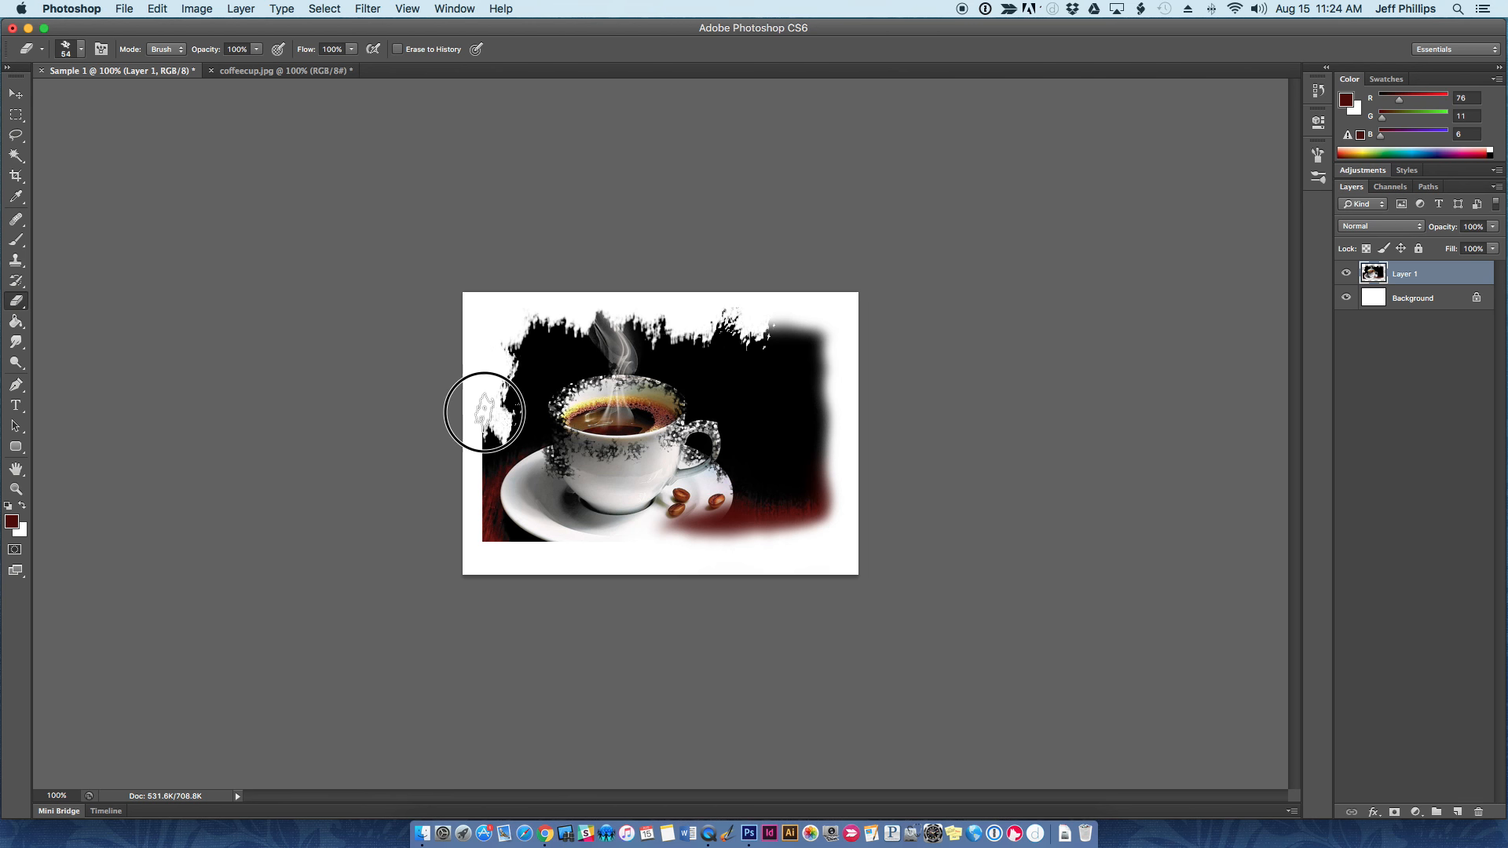
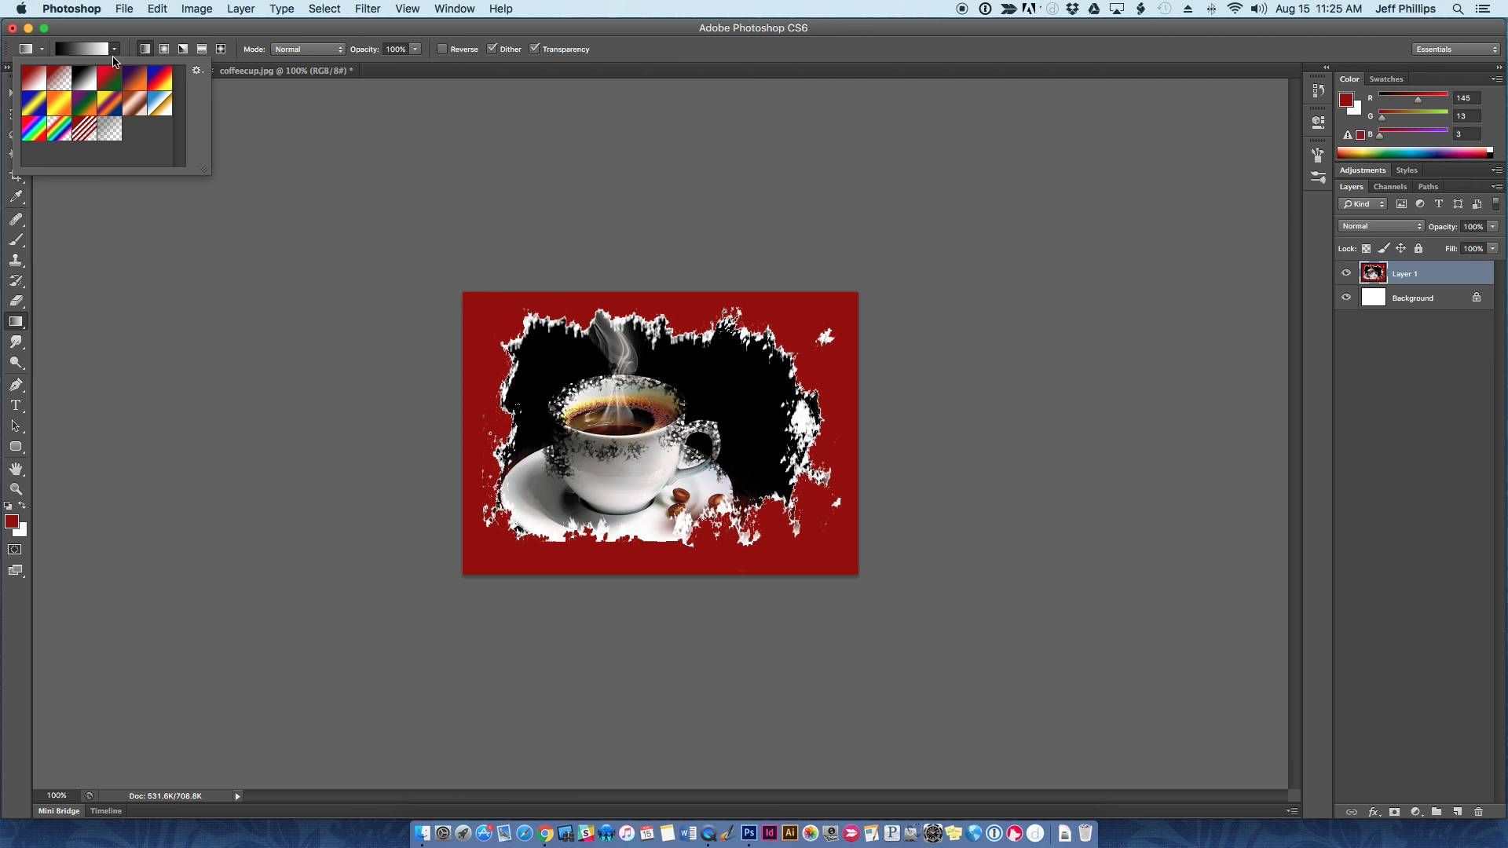
# - Choose the red-to-white foreground-to-background gradient, try it from top to bottom on Layer 1, and undo that fill
pyautogui.click(35, 81)
pyautogui.moveTo(653, 297); pyautogui.dragTo(677, 585)
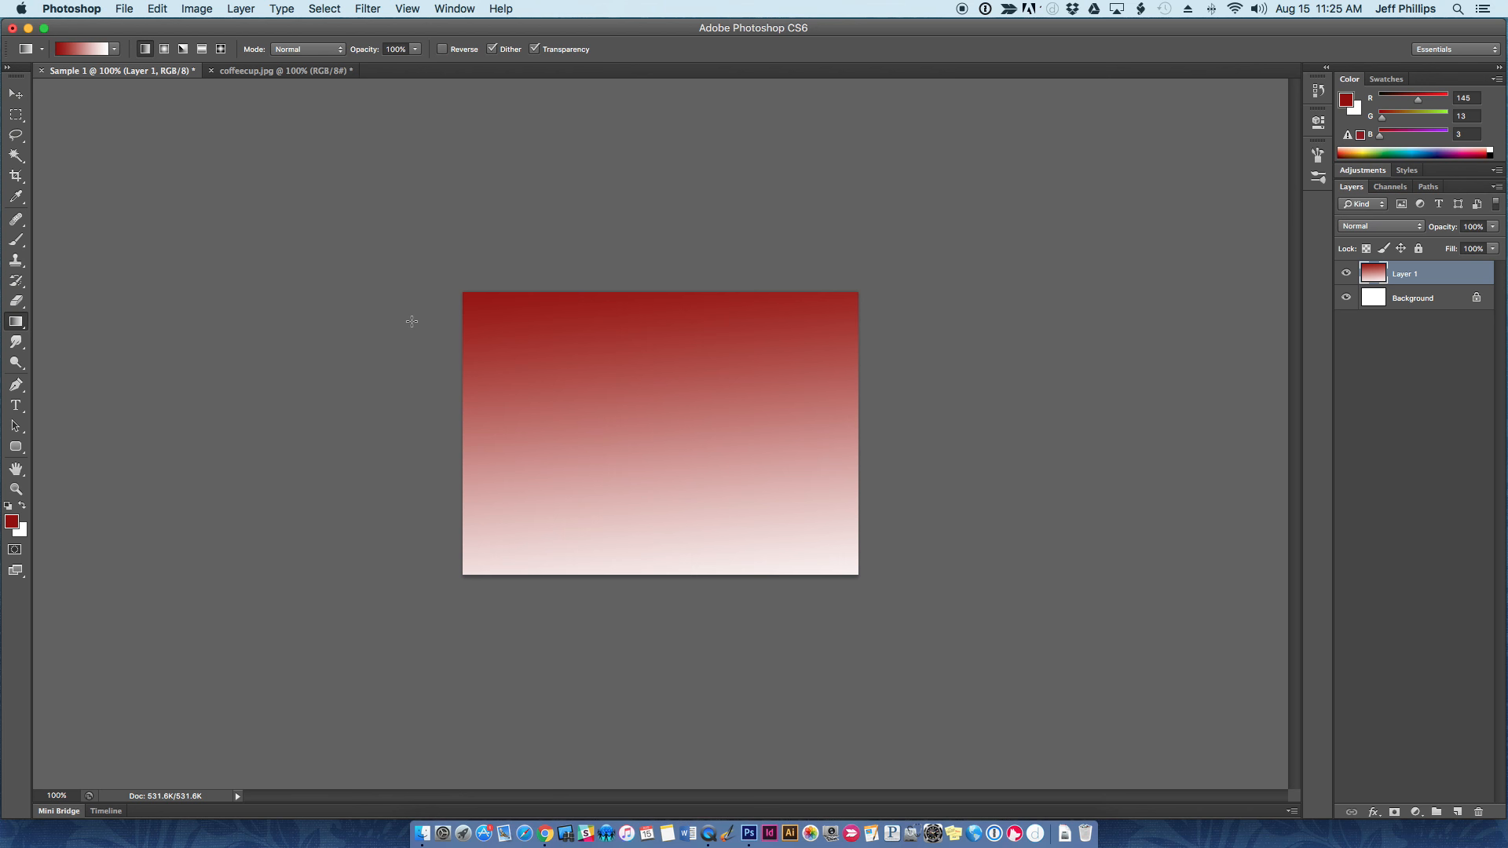
pyautogui.click(164, 9)
pyautogui.click(170, 30)
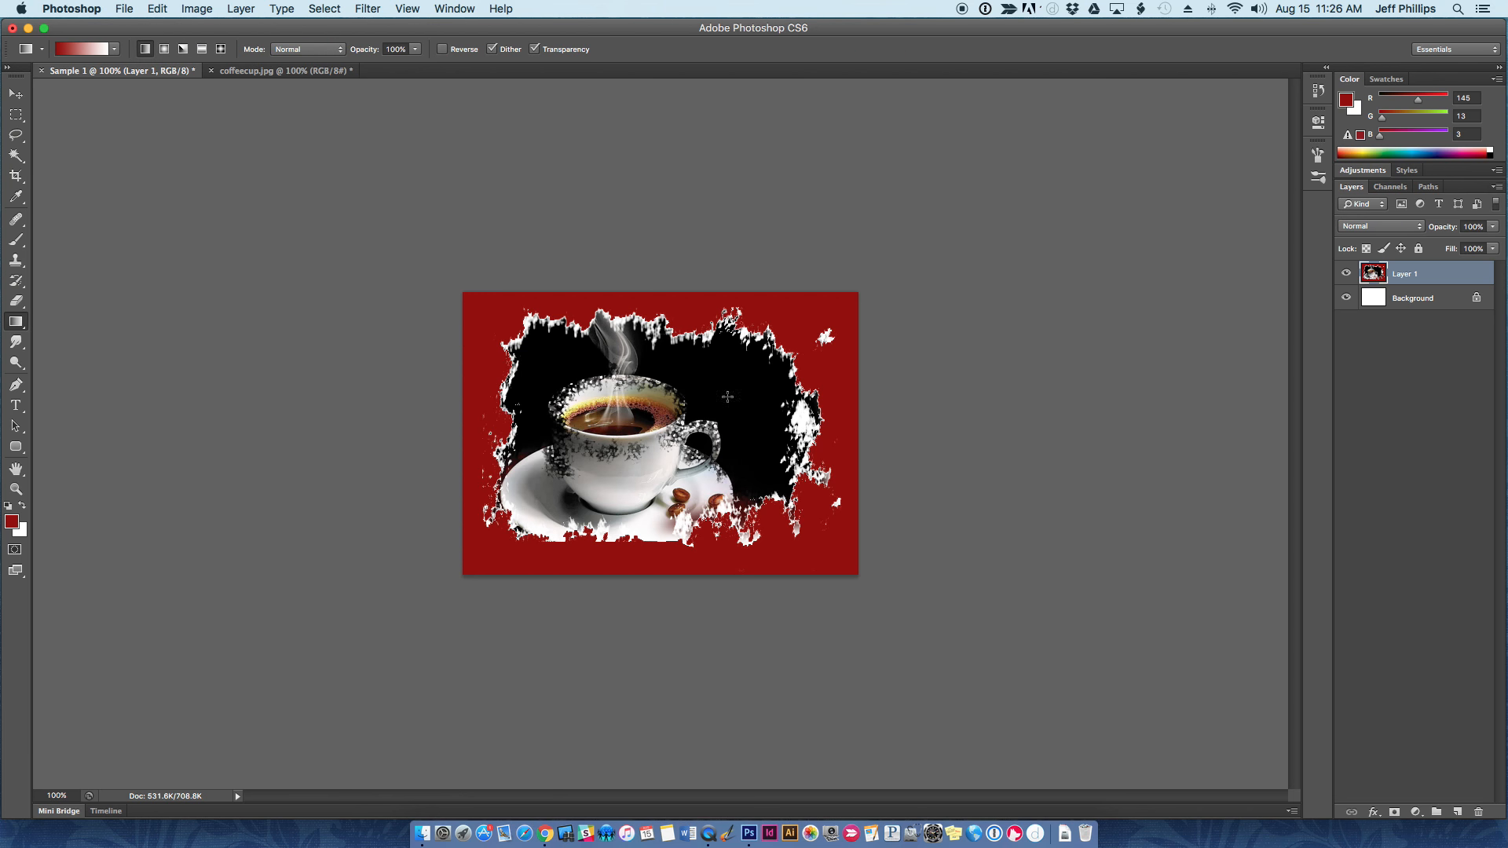
# - Fill the Background layer with the red-to-white gradient diagonally from upper right to lower left, and reselect Layer 1
pyautogui.click(1404, 302)
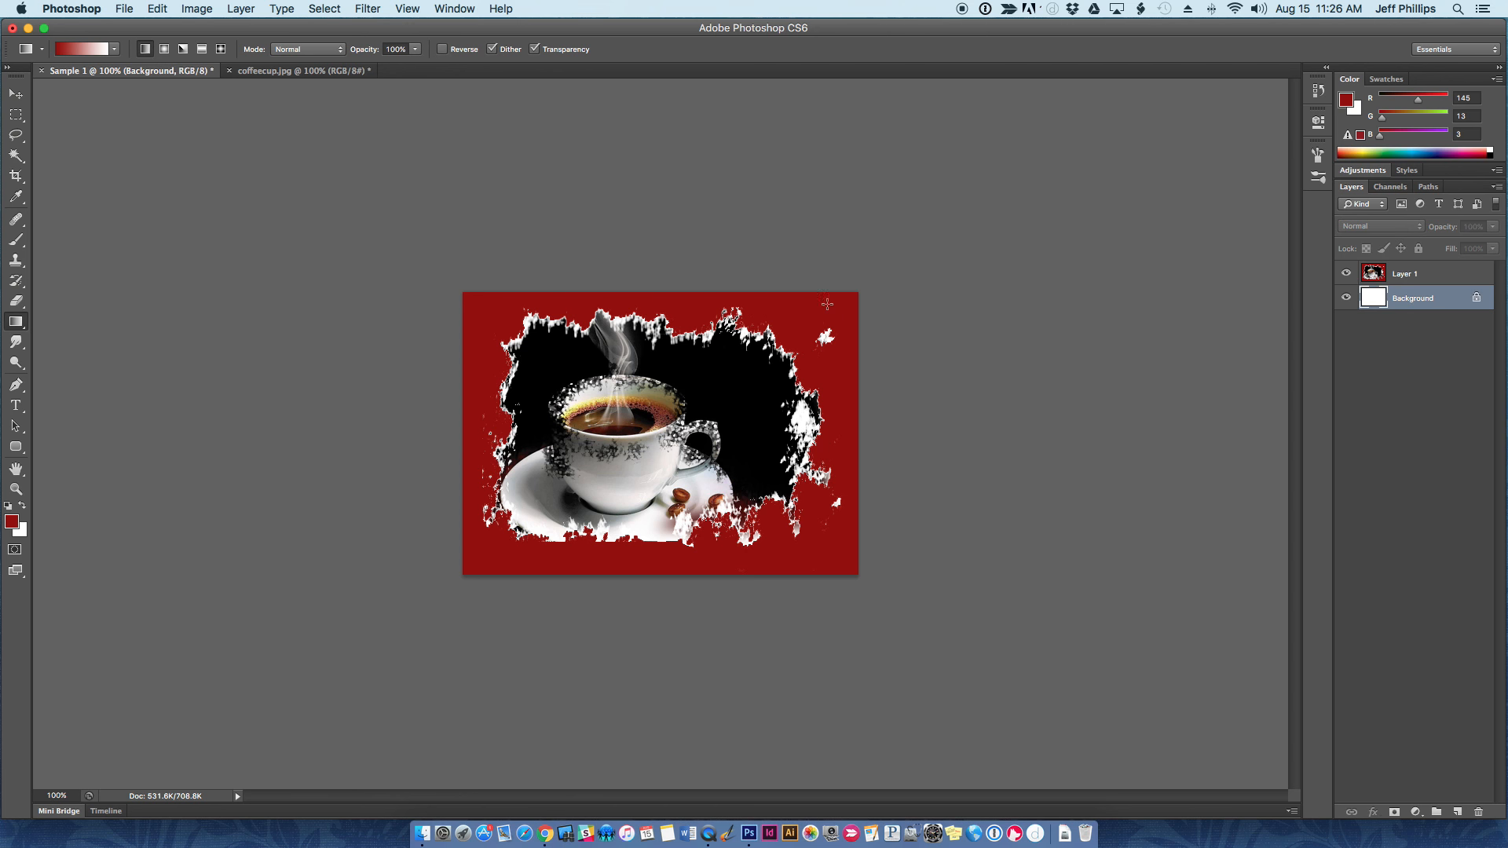
pyautogui.moveTo(829, 250); pyautogui.dragTo(583, 627)
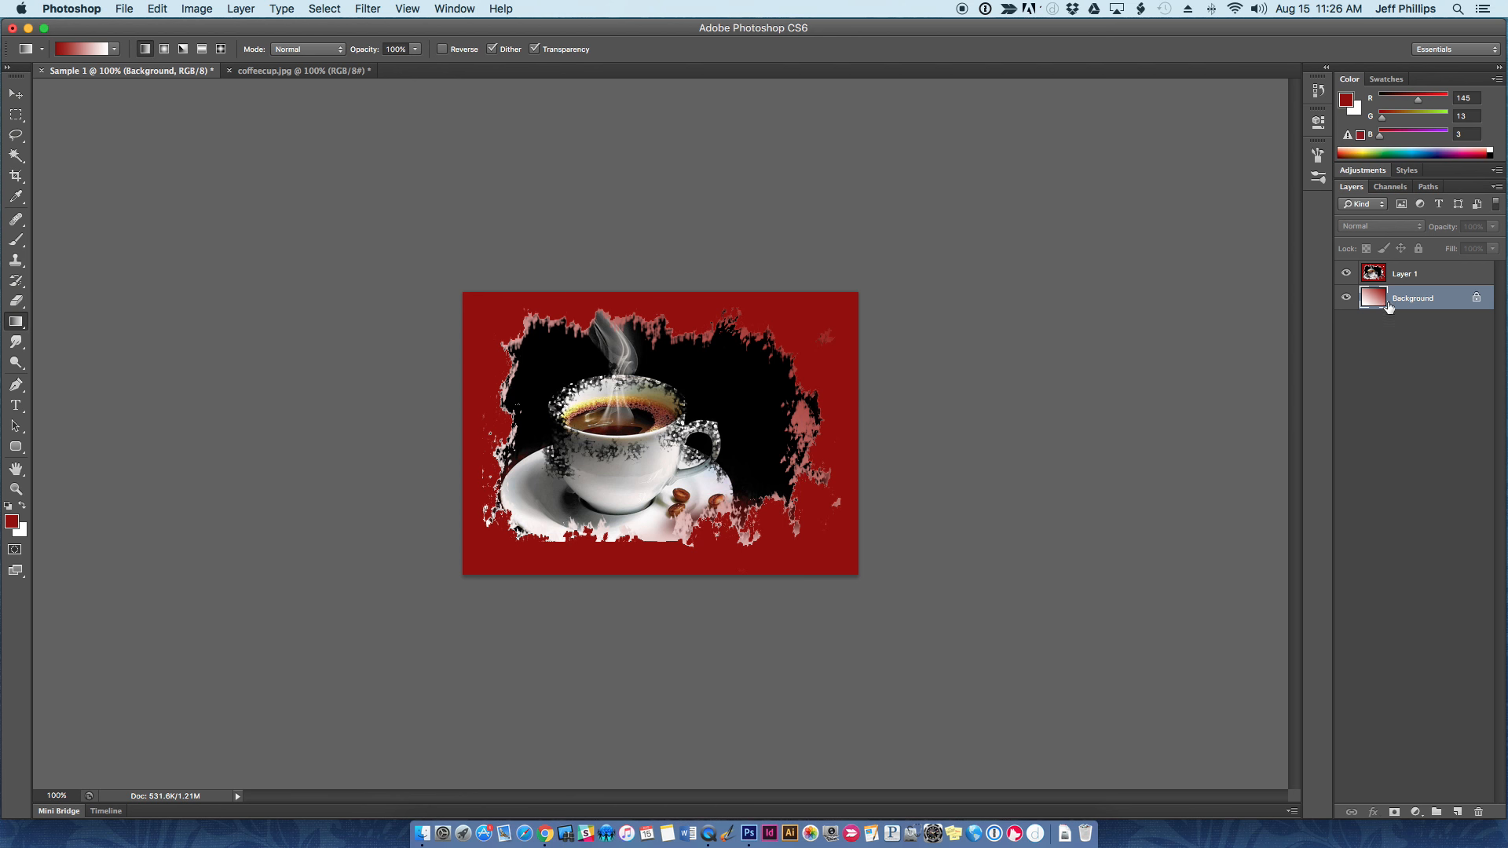
pyautogui.click(1421, 275)
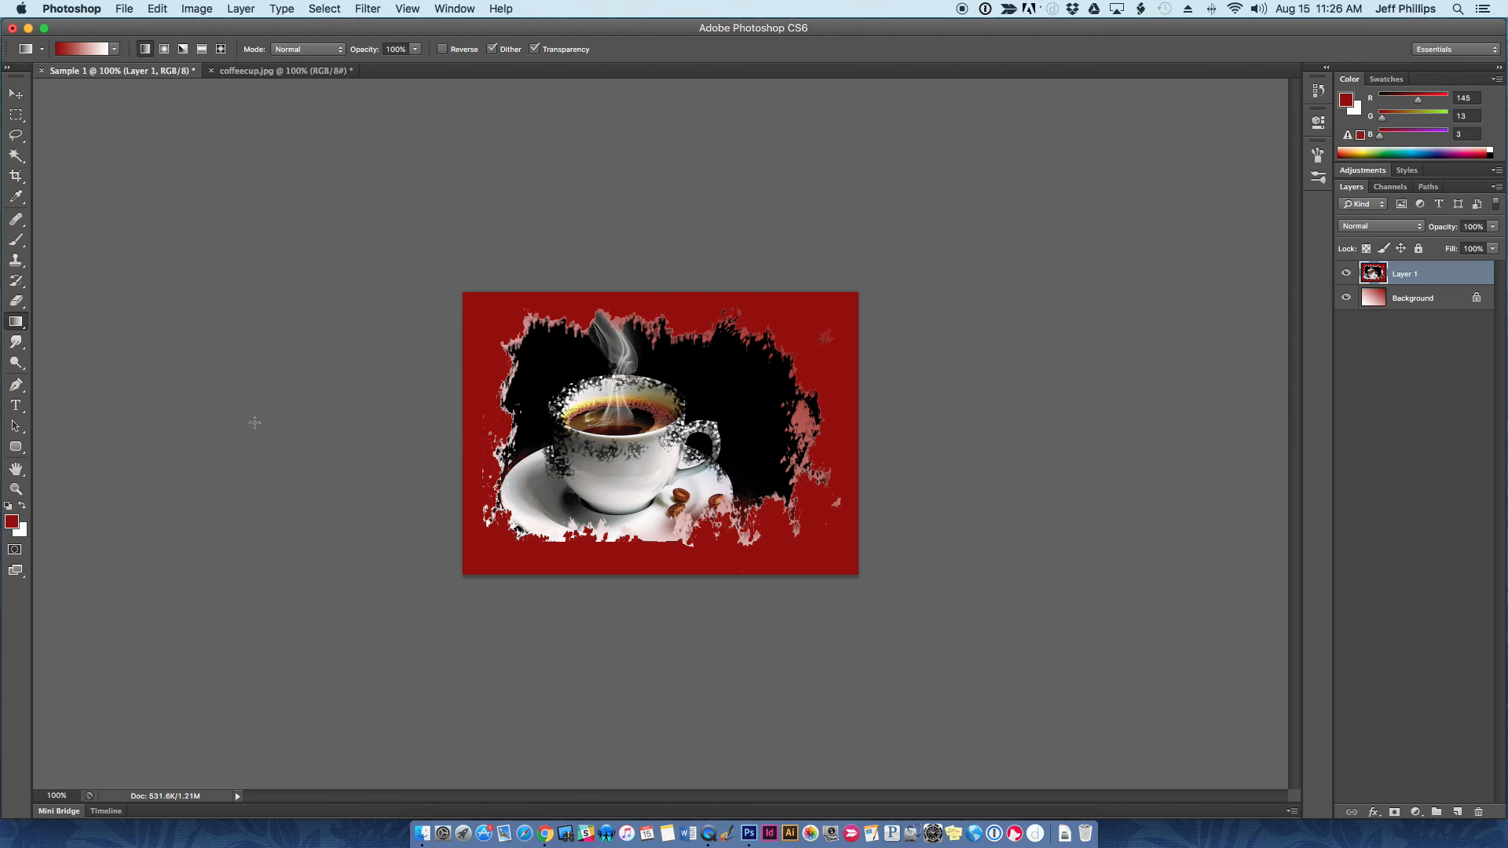
# - Add the white text "Coffee Time!" in Hobo Std 12 pt near the picture's upper-left corner
pyautogui.click(16, 407)
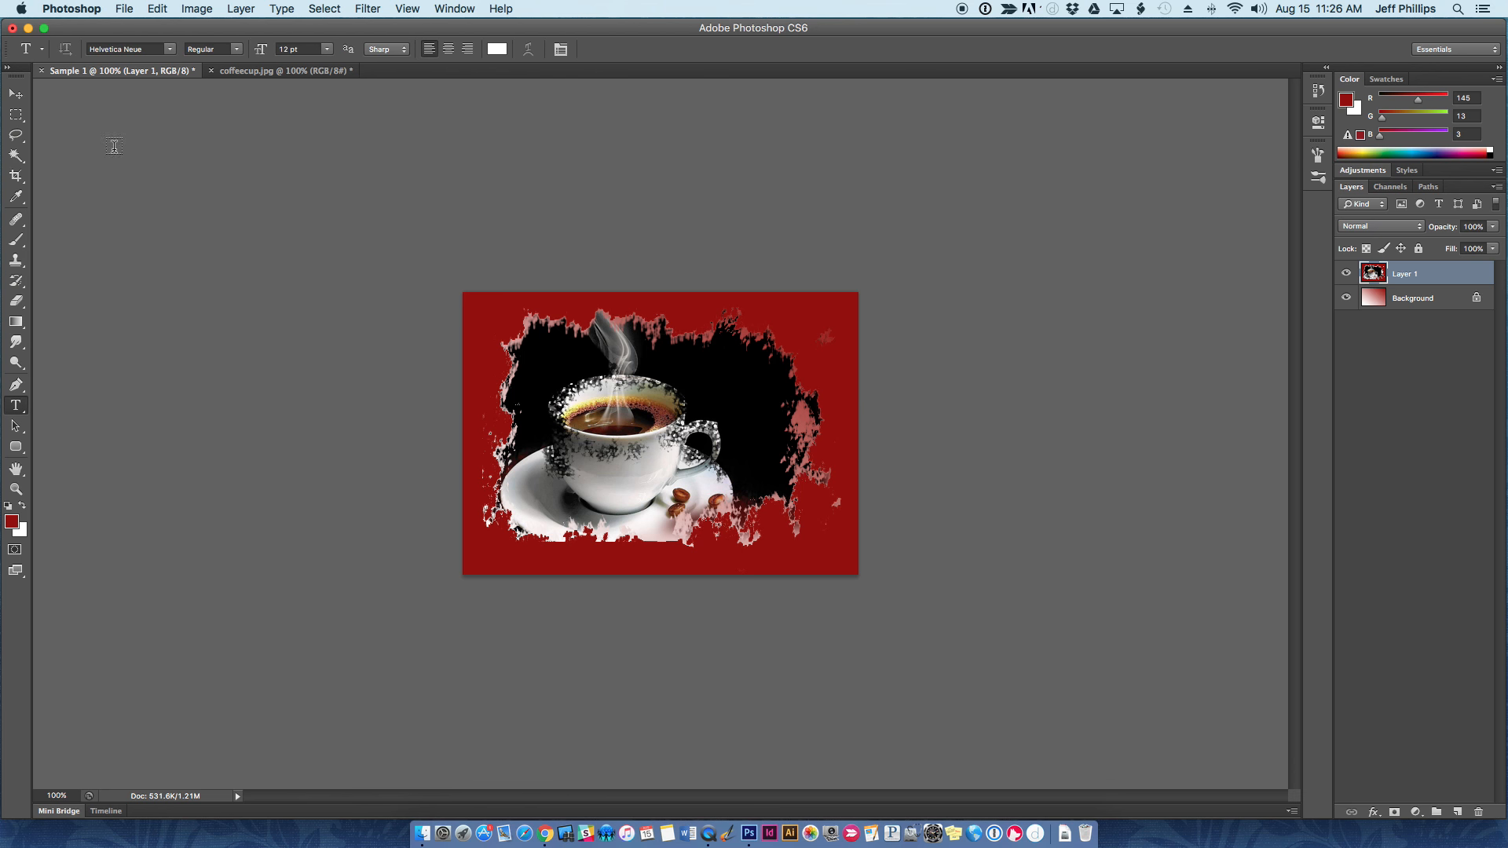
pyautogui.click(170, 51)
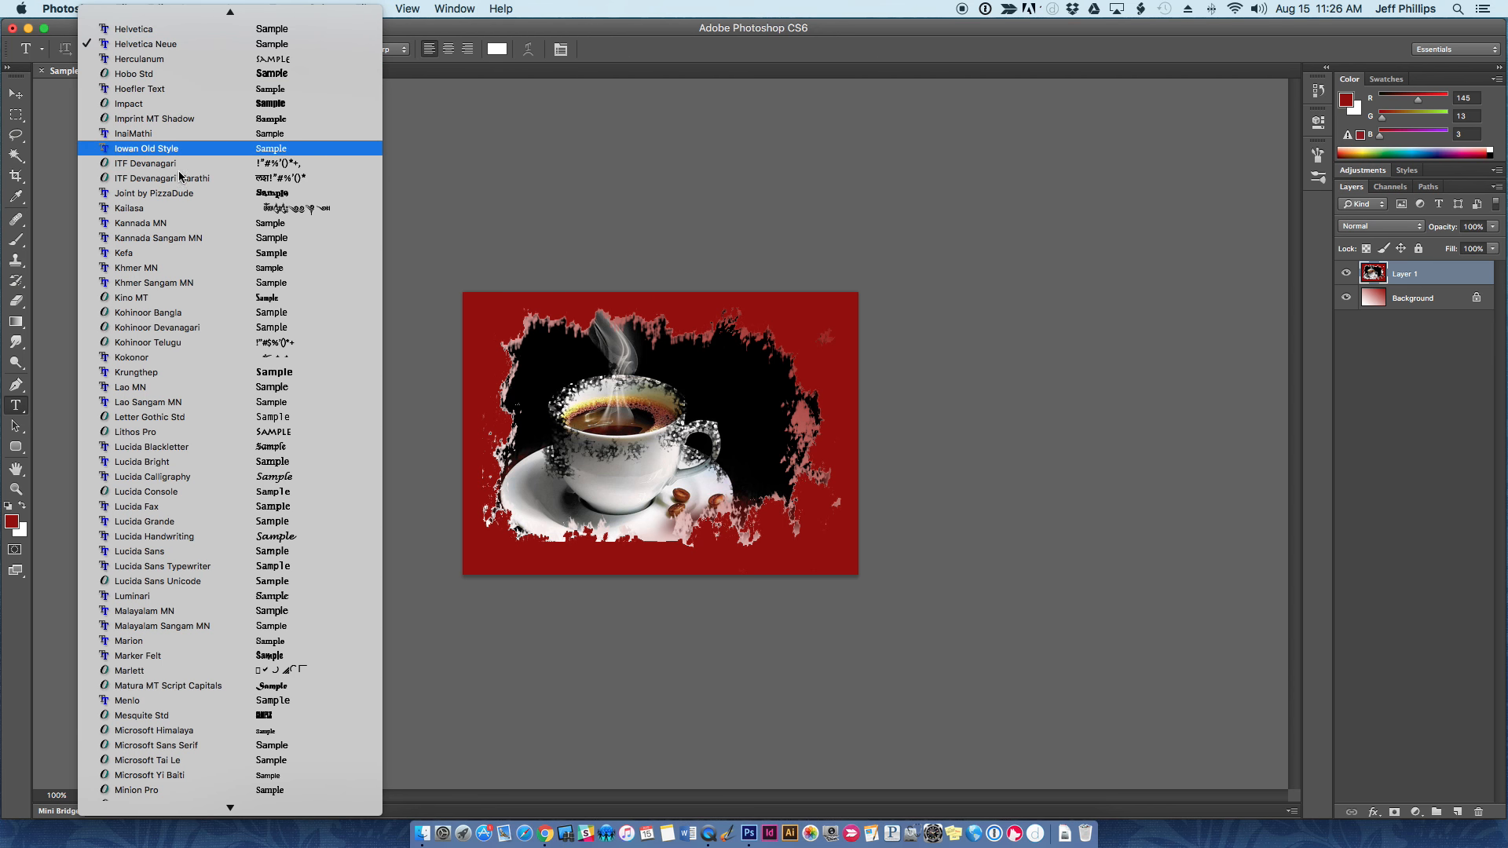
pyautogui.click(190, 74)
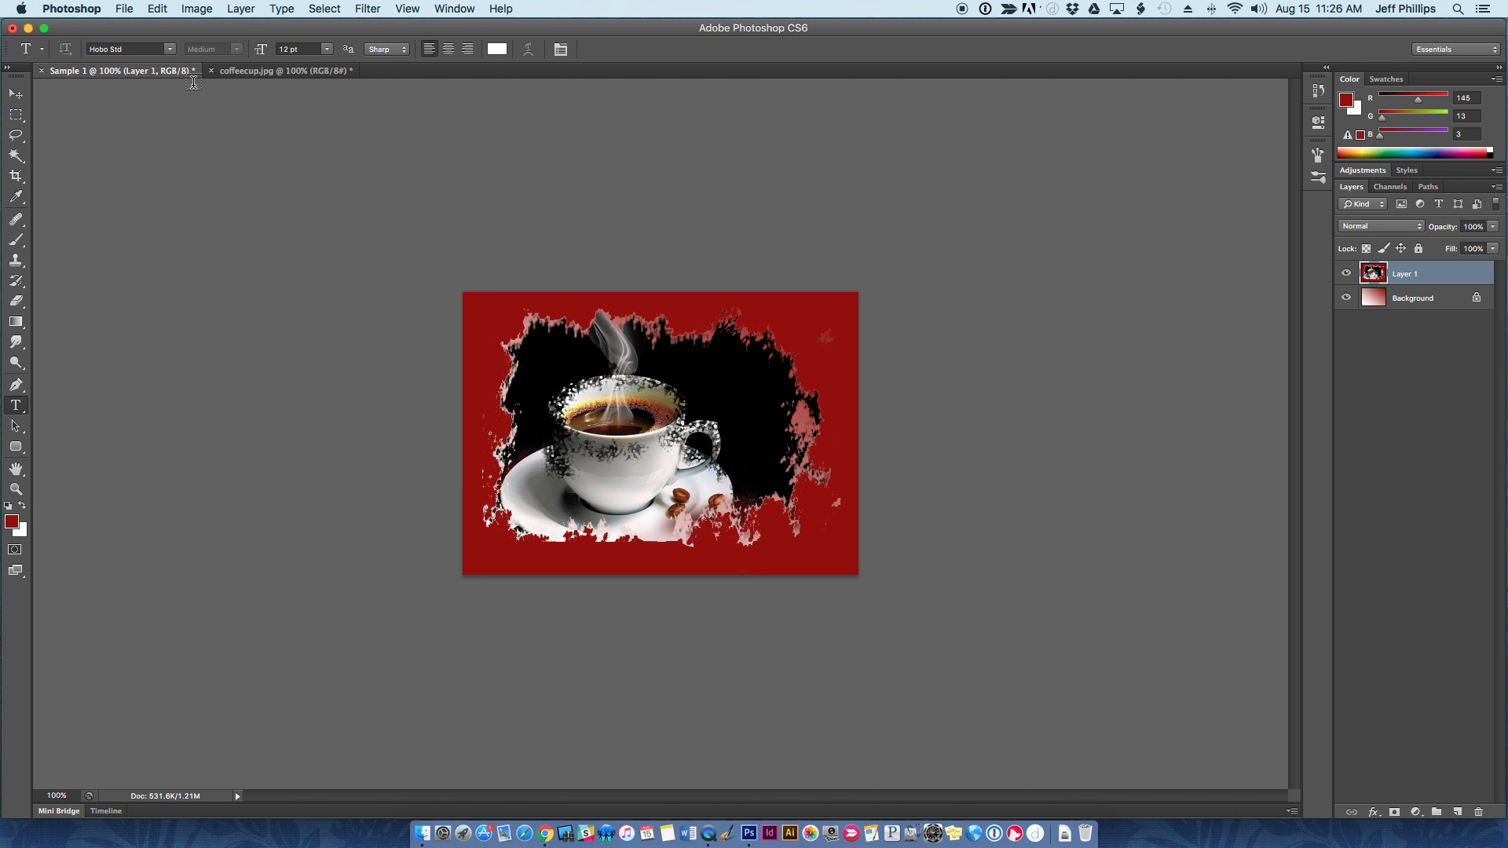
pyautogui.click(500, 319)
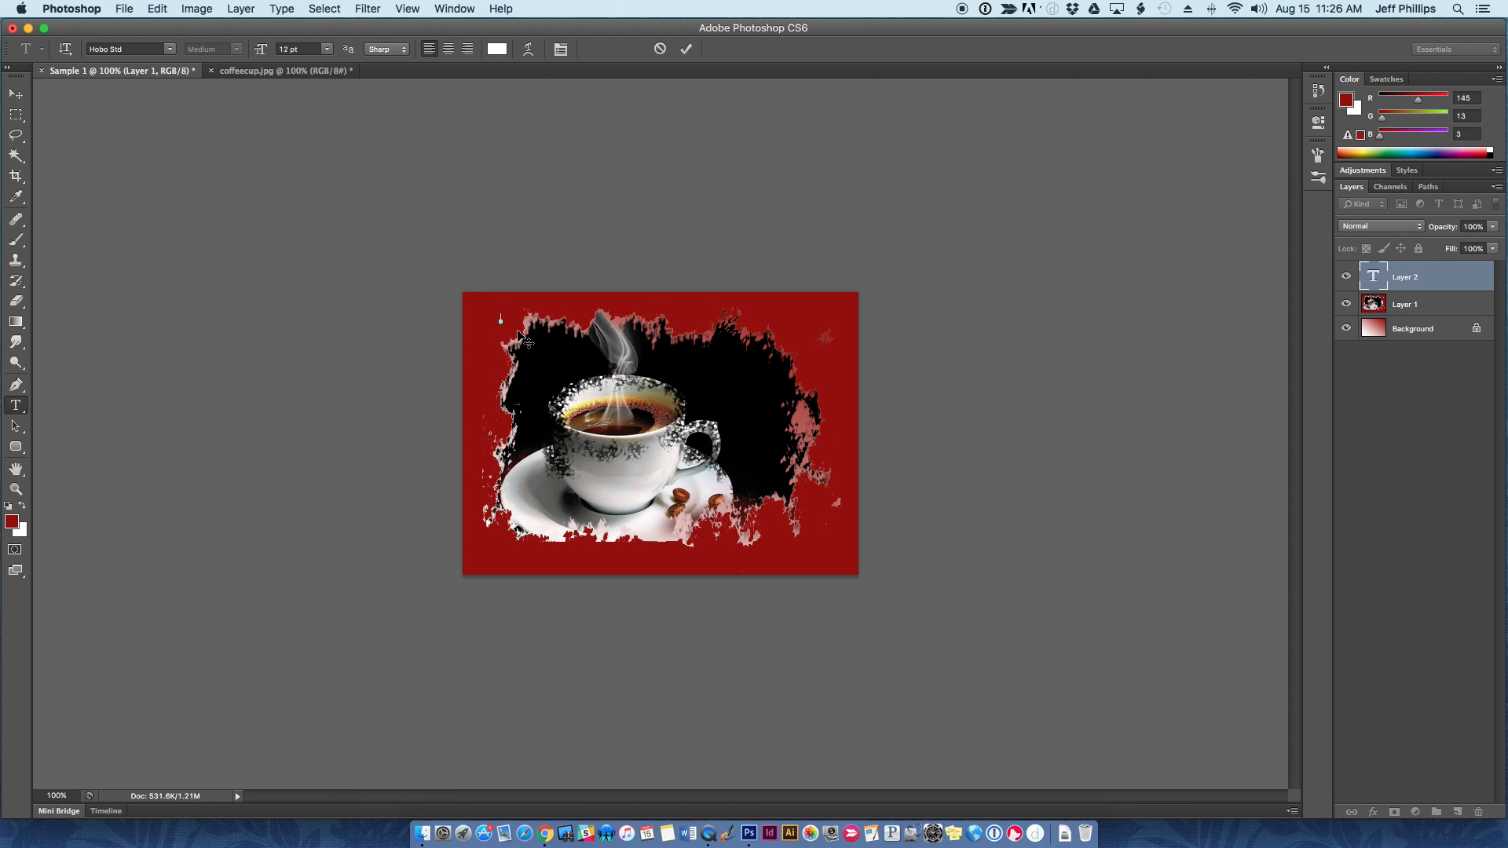
pyautogui.write('Coffee Time!')
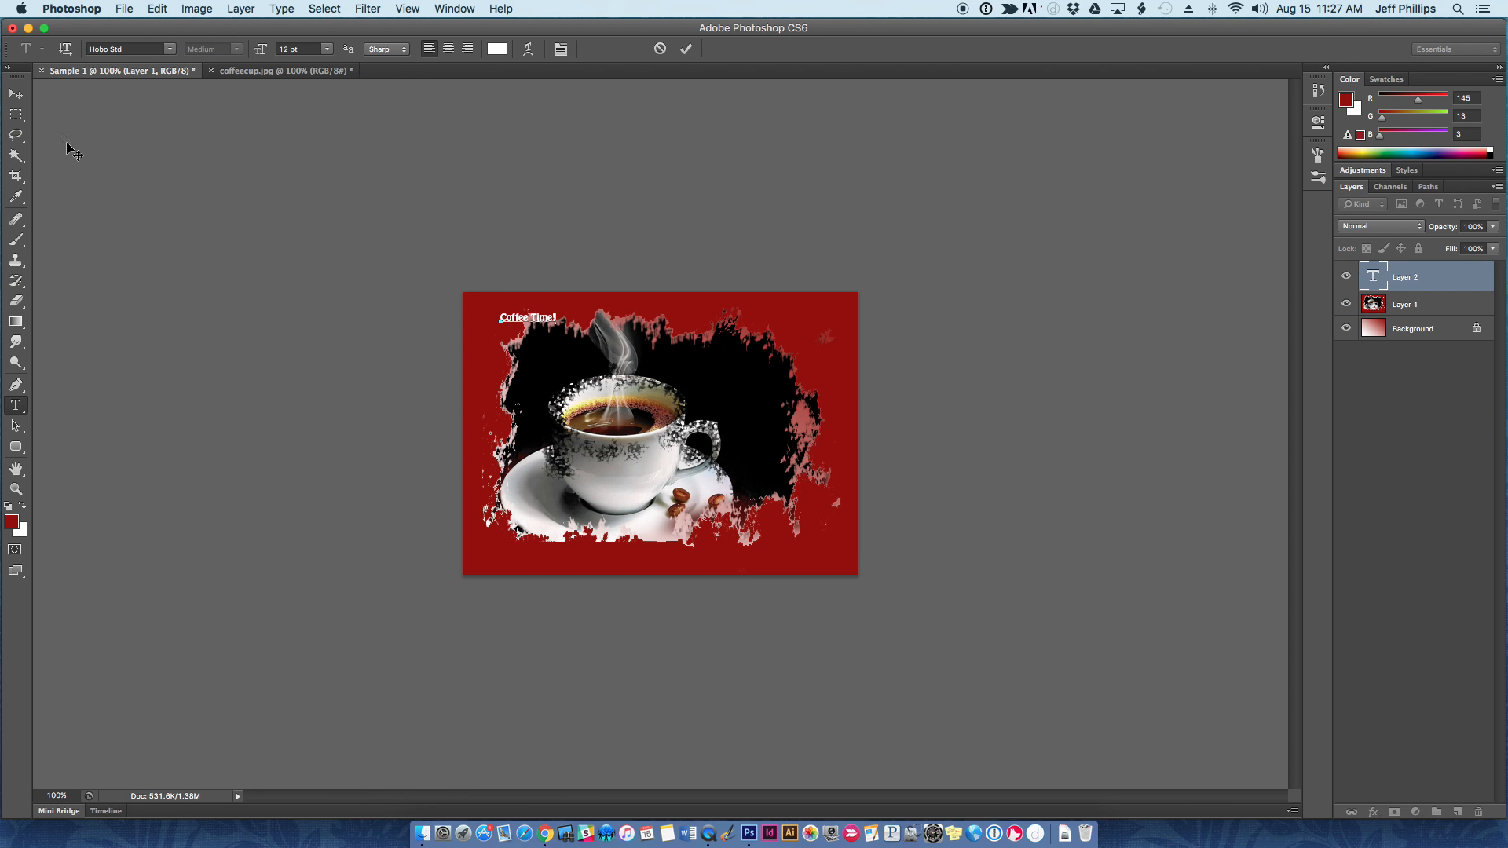
# - Scale the Coffee Time! text to about 571% wide and 422% high, rotate it about -7.5°, and place it across the picture's top
pyautogui.click(18, 95)
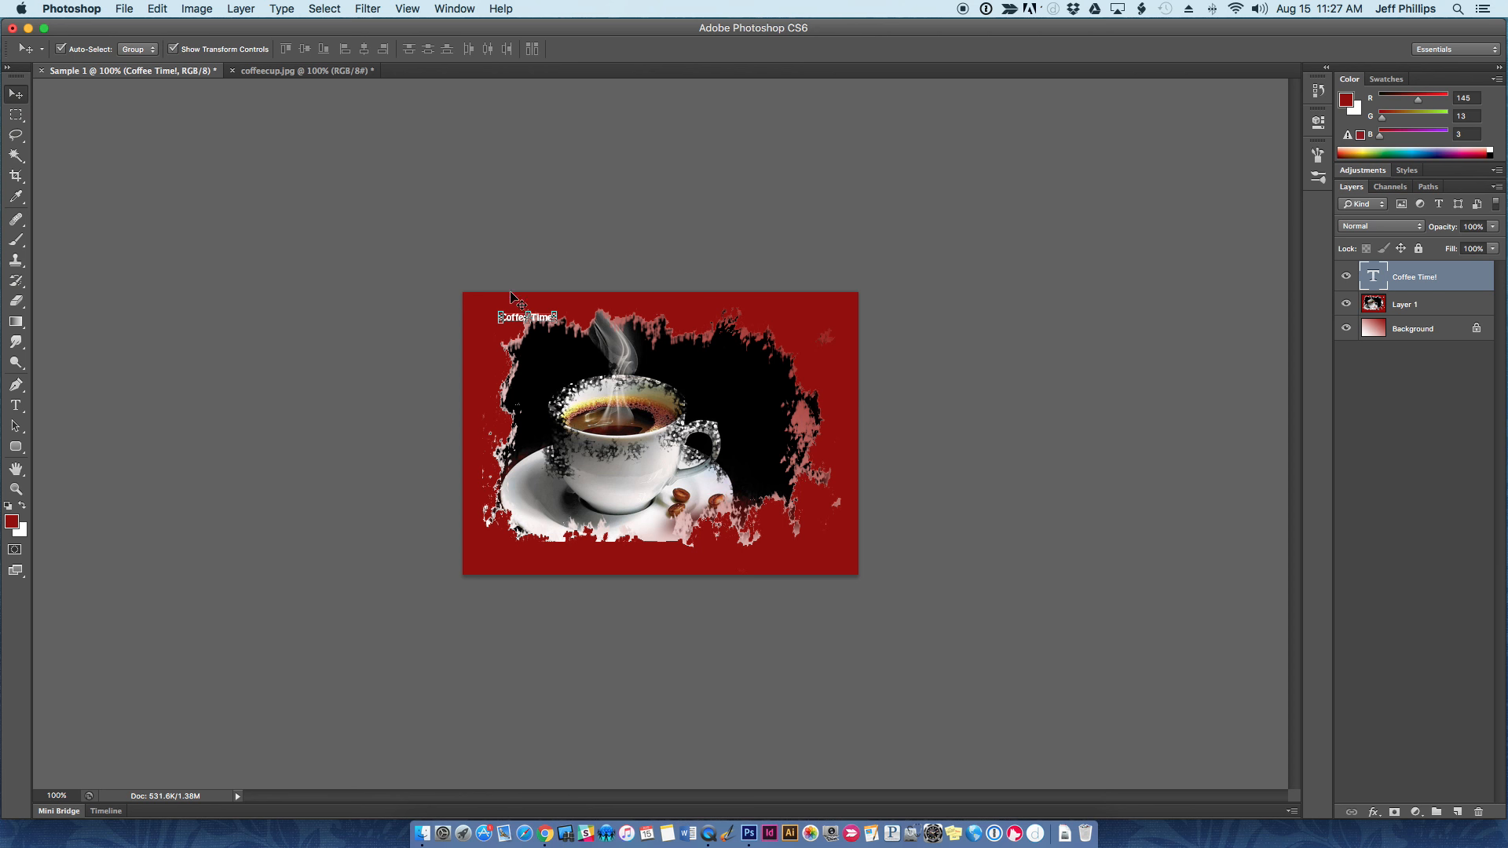
pyautogui.moveTo(555, 318); pyautogui.dragTo(828, 340)
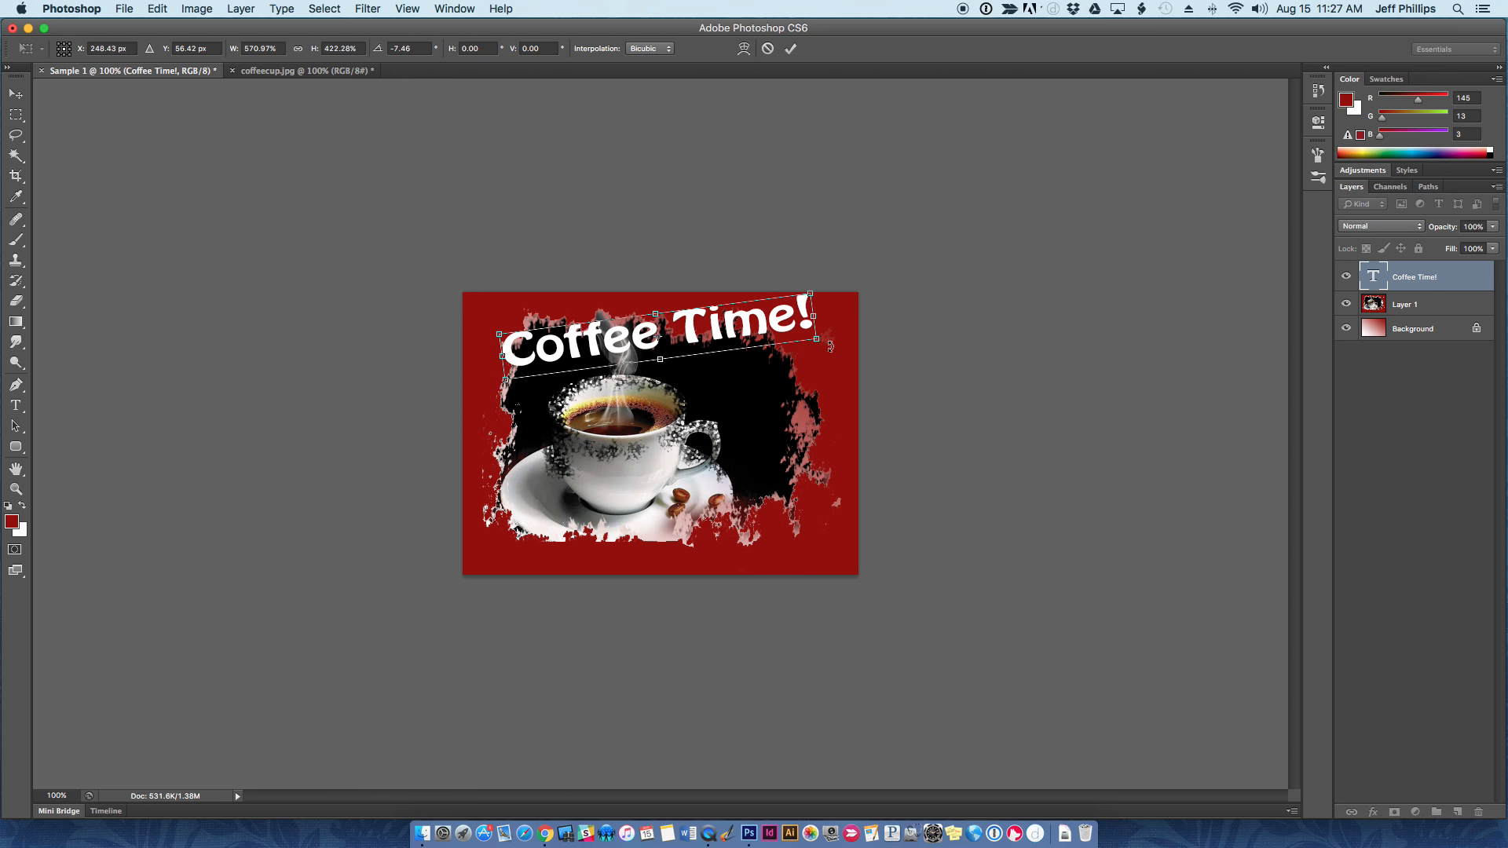
pyautogui.moveTo(622, 334); pyautogui.dragTo(597, 342)
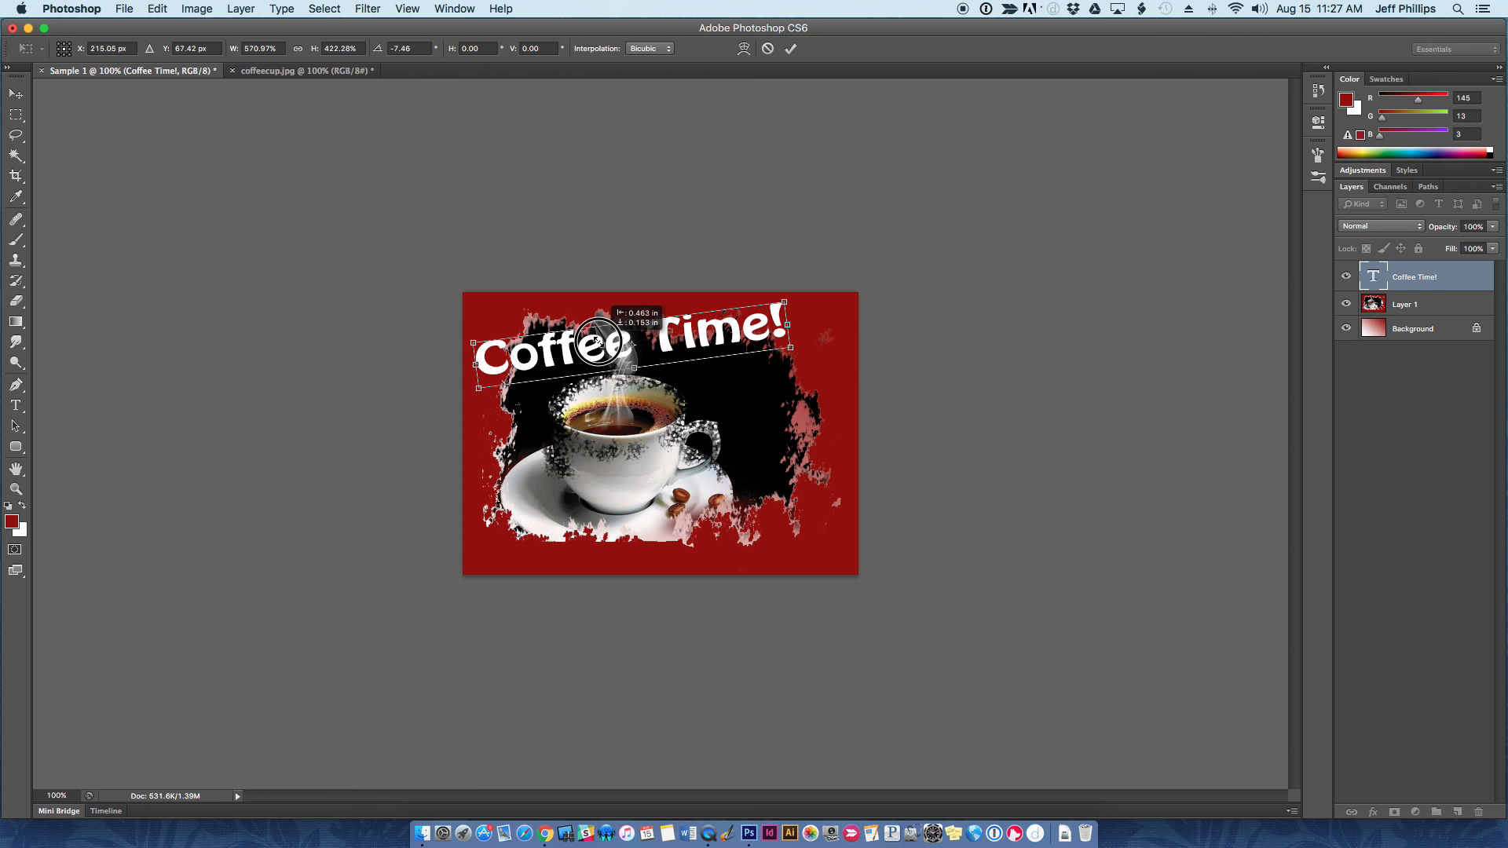
pyautogui.click(790, 48)
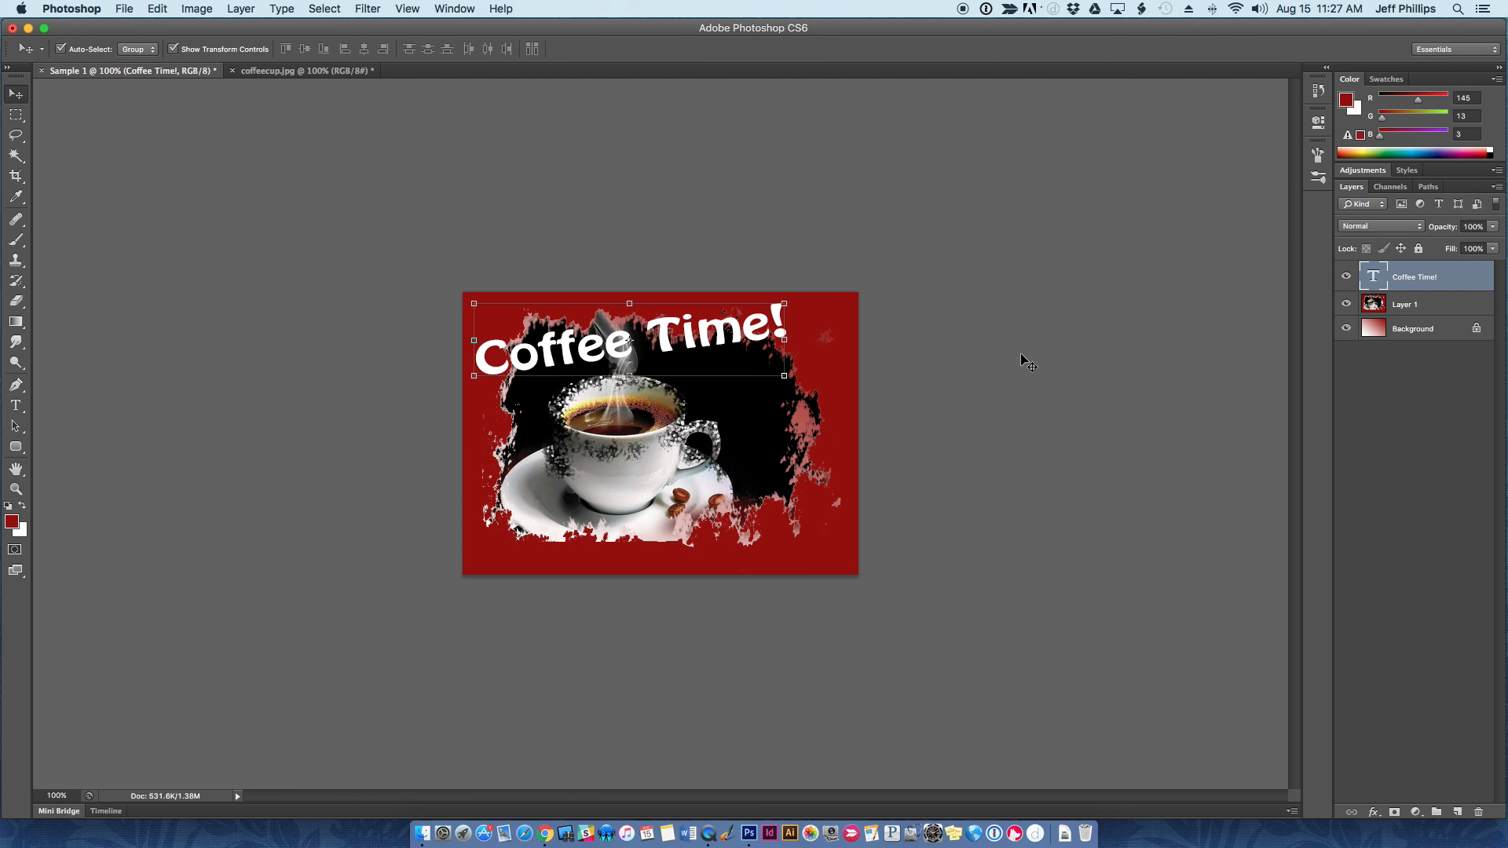
# - Nudge the Coffee Time! text slightly upward and deselect it
pyautogui.click(1020, 383)
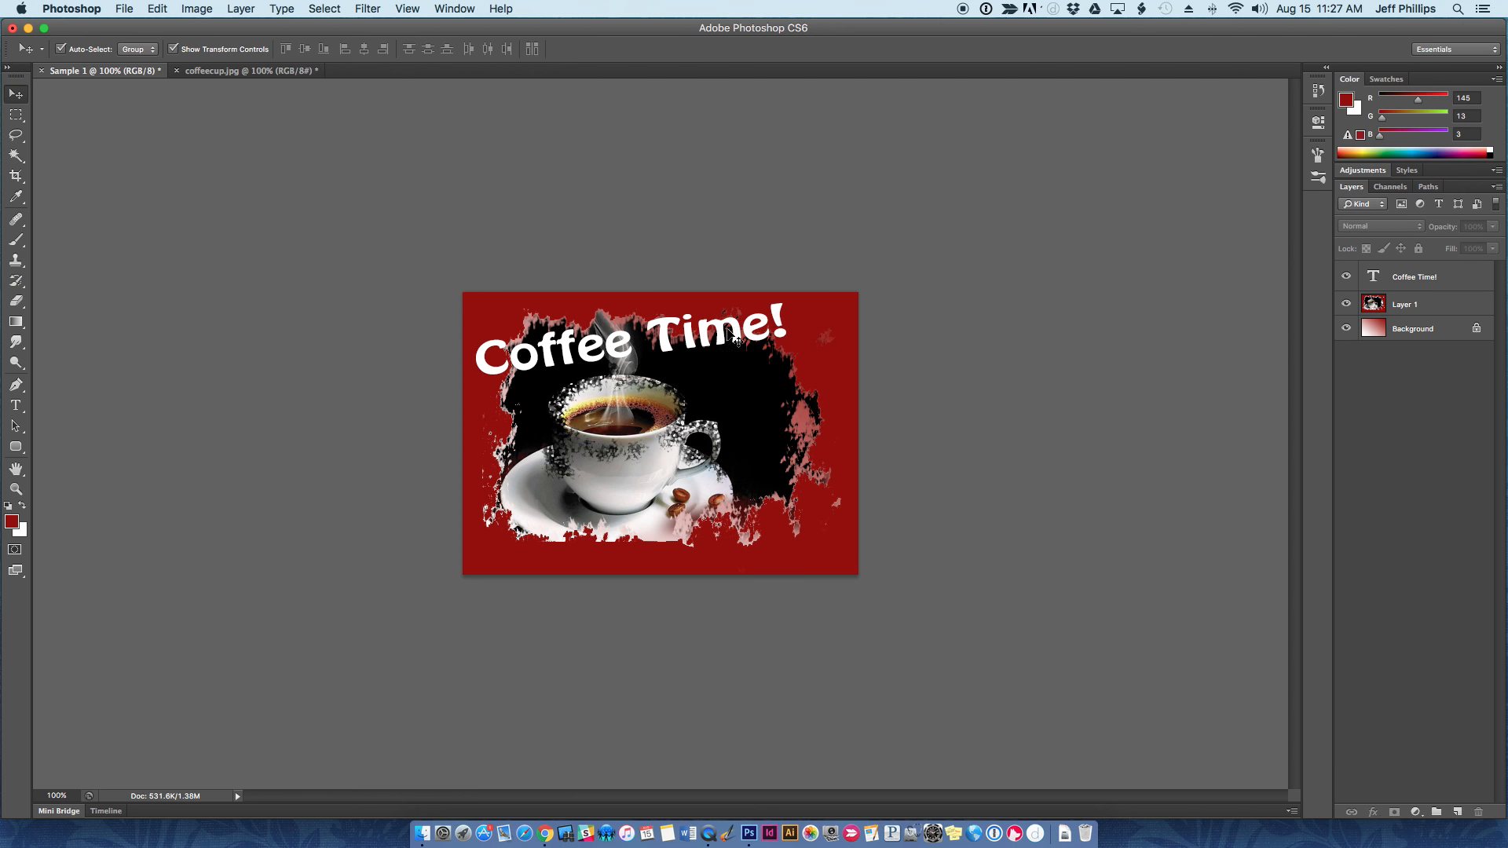
pyautogui.moveTo(727, 333); pyautogui.dragTo(727, 330)
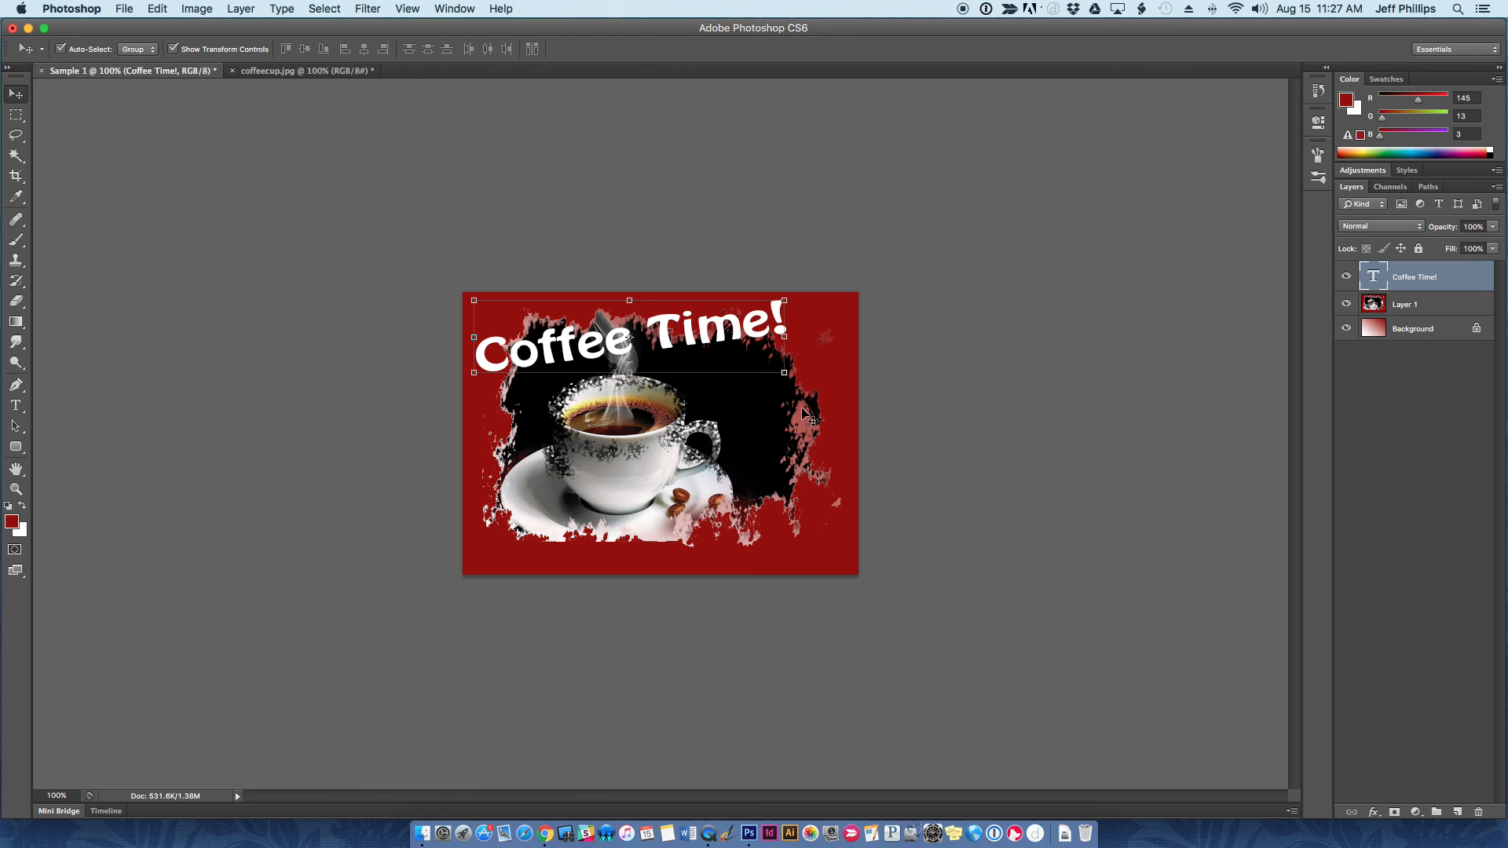
pyautogui.click(917, 370)
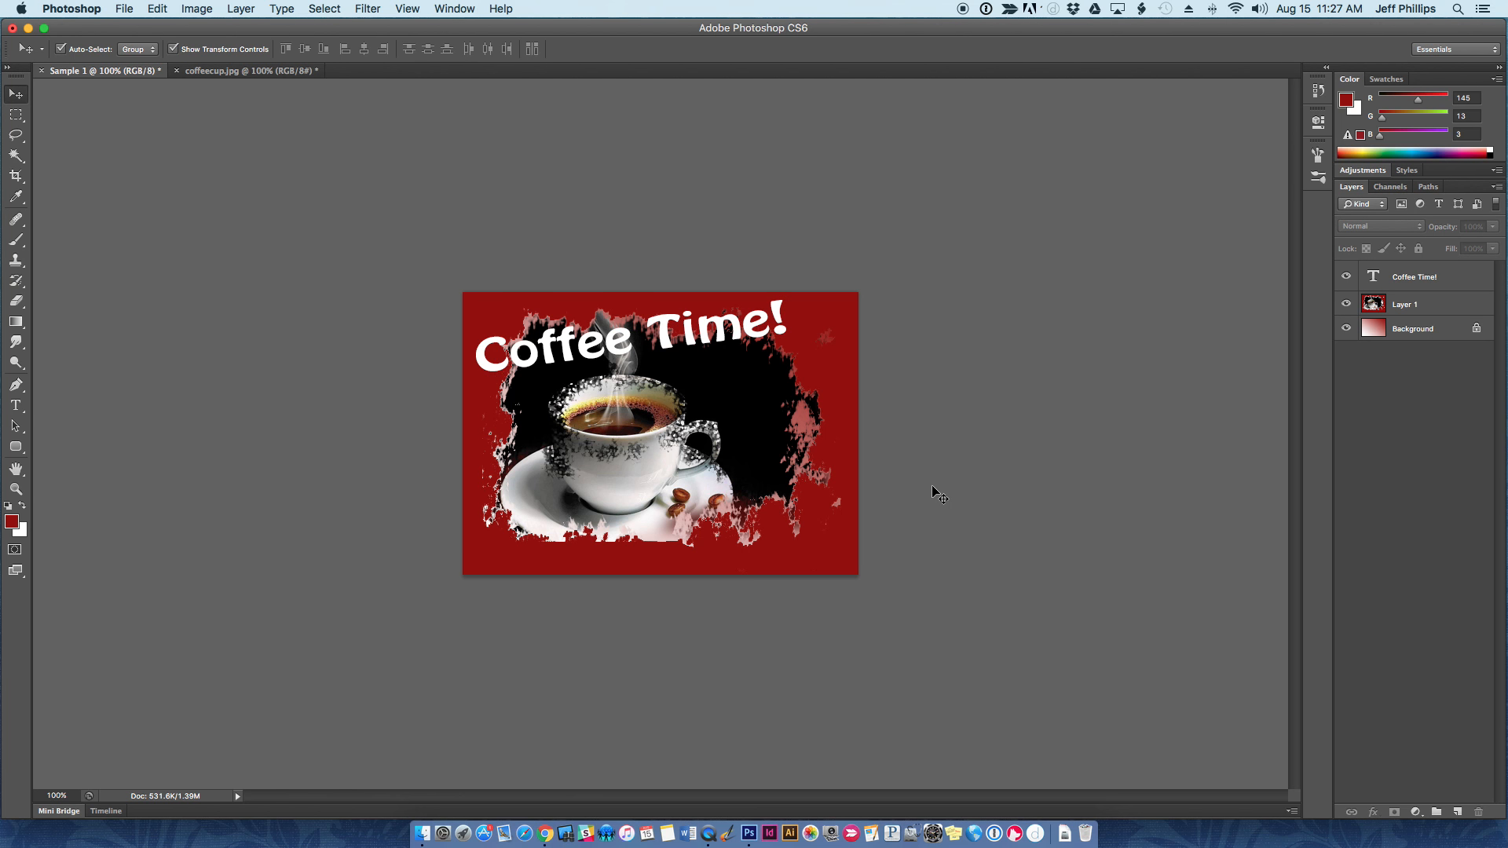
# - Draw a thin red strip along the bottom edge of Layer 1 with the Rounded Rectangle tool
pyautogui.click(17, 448)
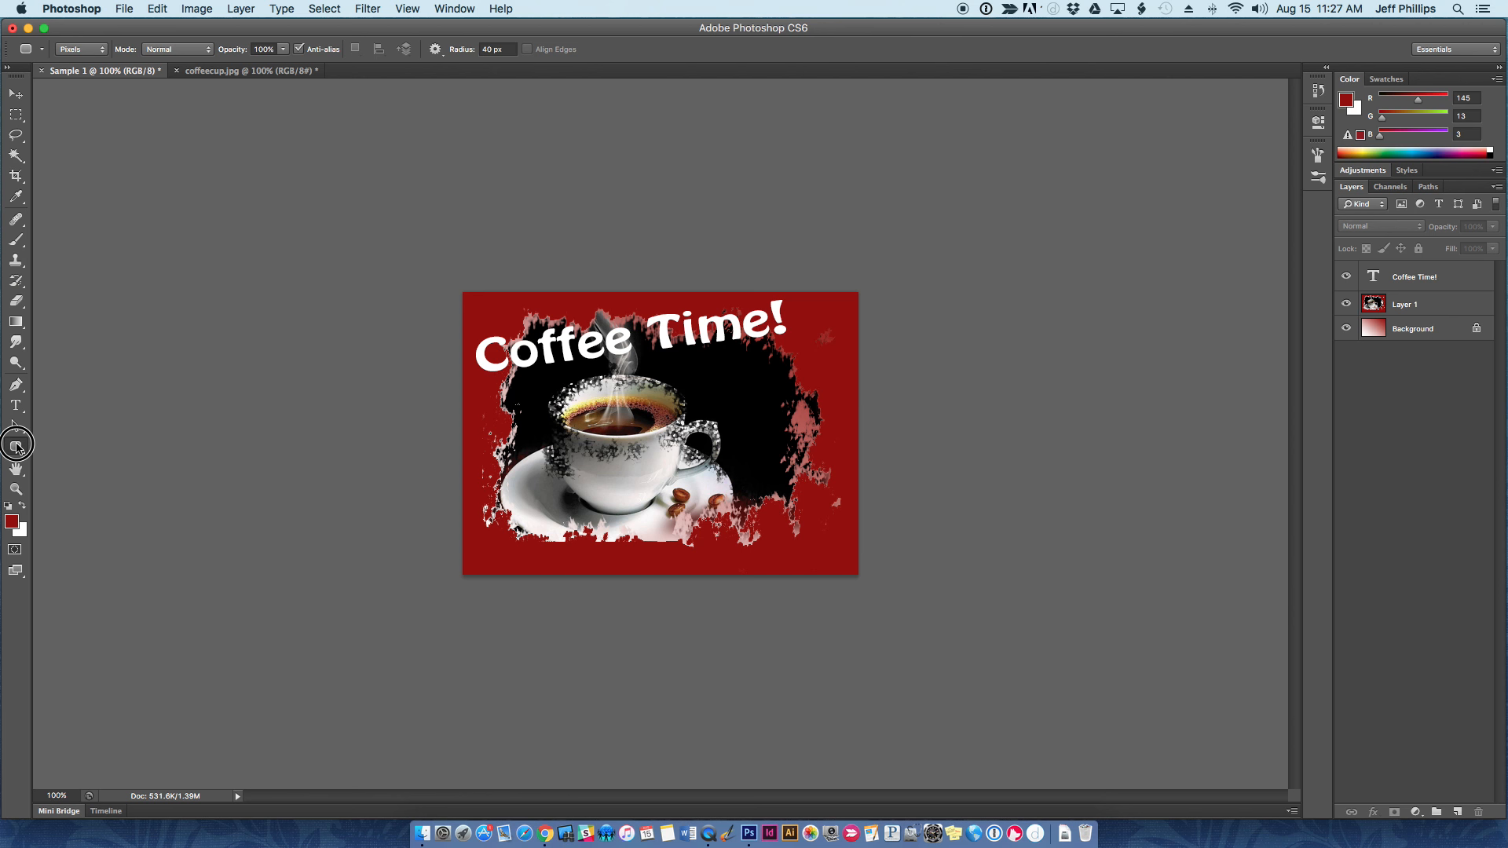
pyautogui.click(16, 447)
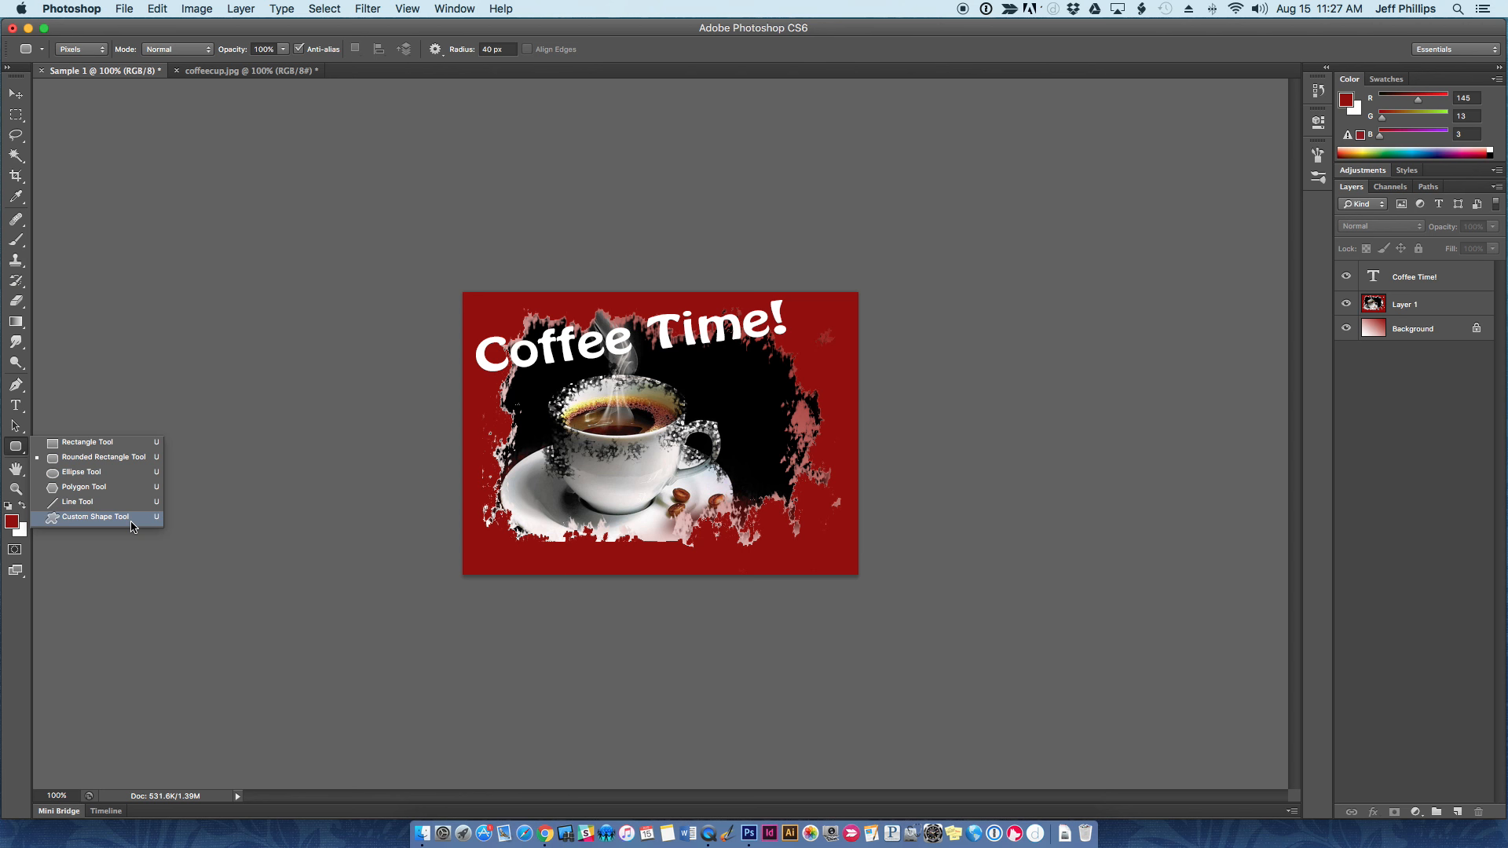
pyautogui.click(127, 464)
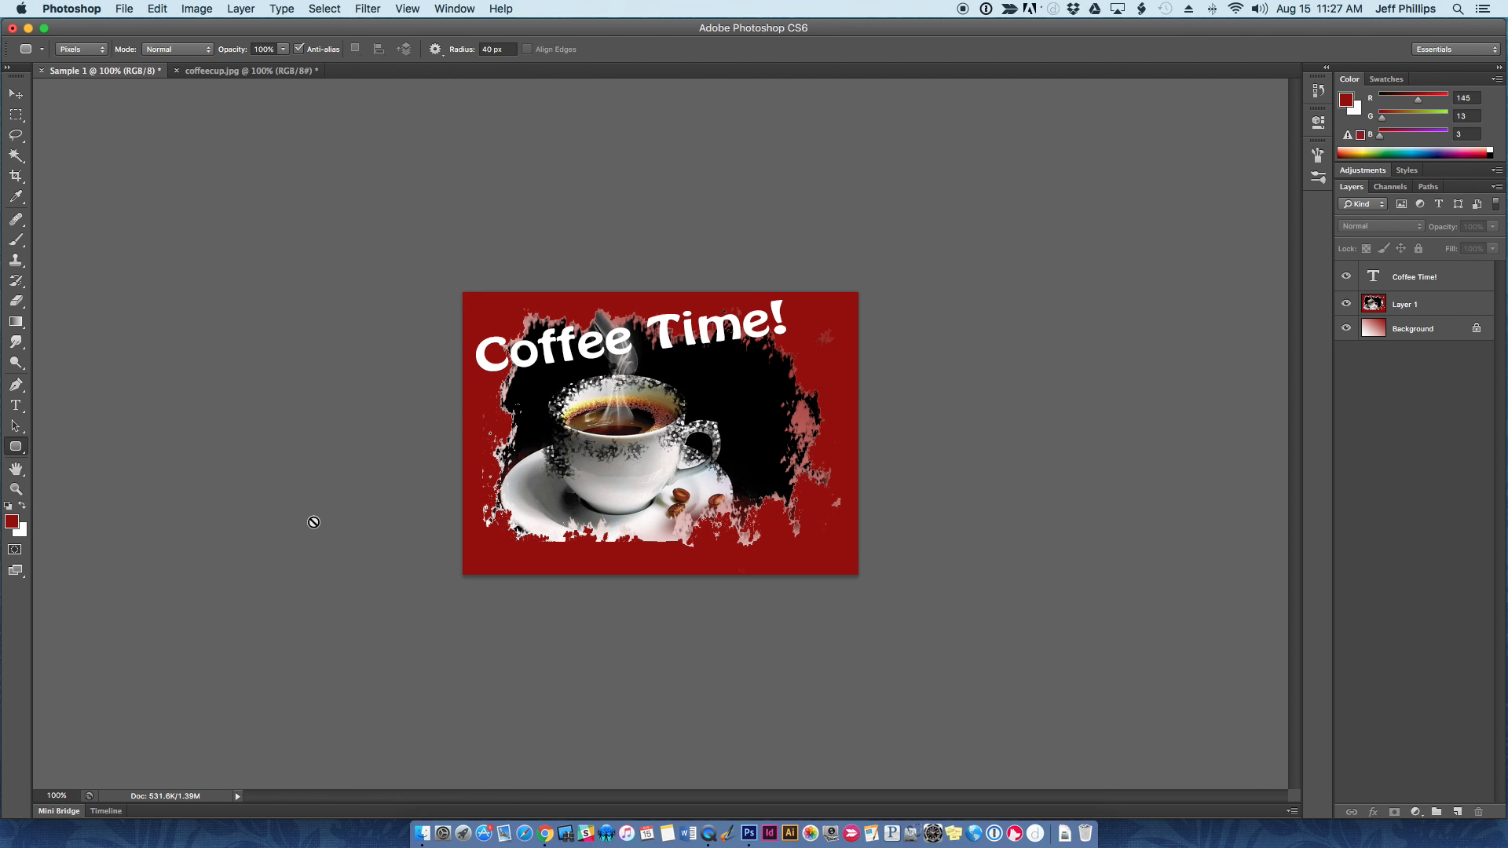
pyautogui.click(1438, 306)
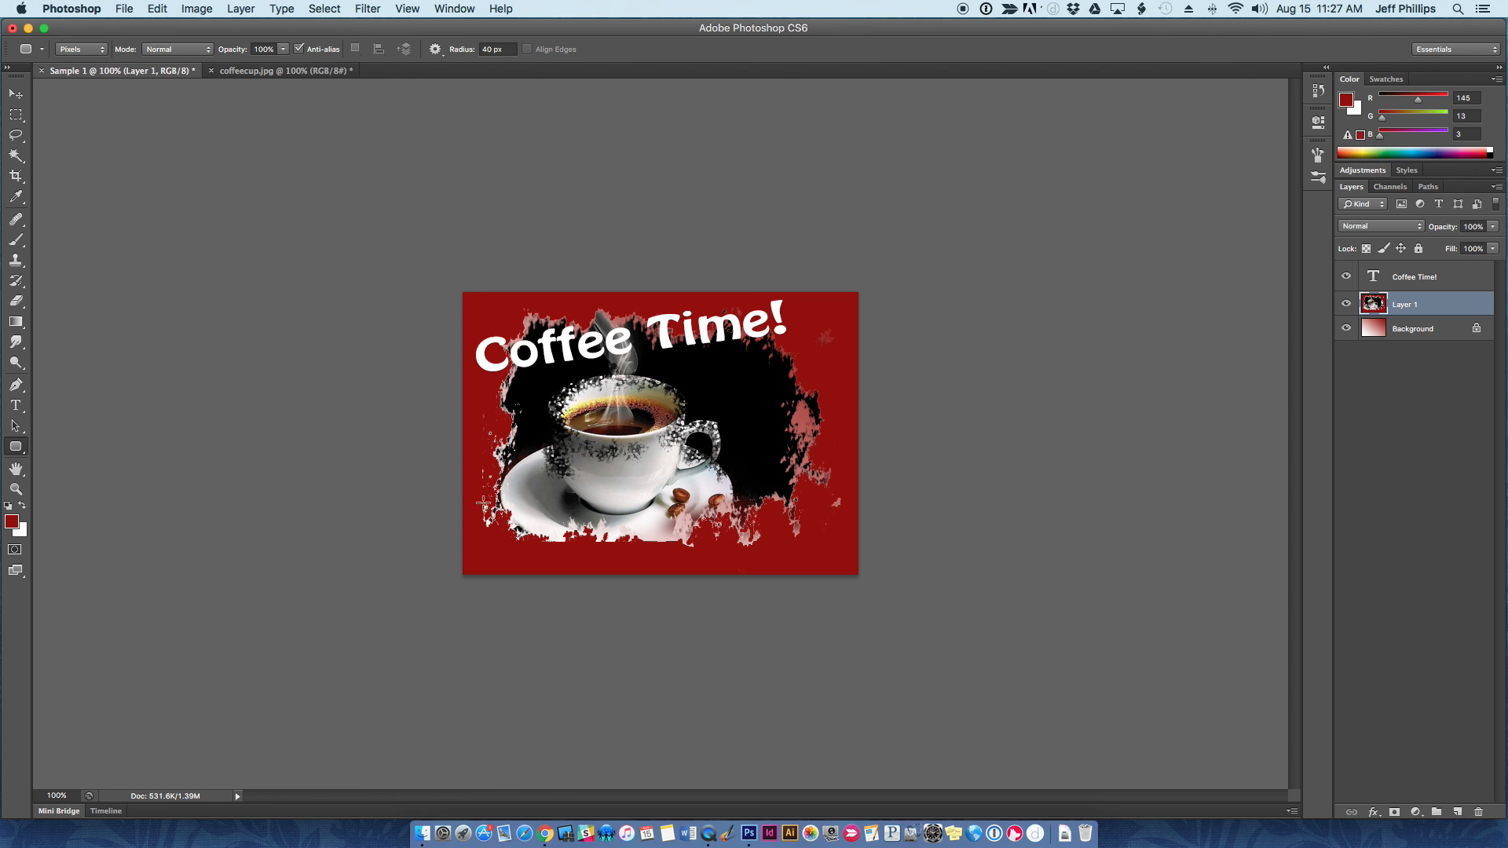
pyautogui.moveTo(463, 555); pyautogui.dragTo(874, 577)
# - Set the foreground color to white #ffffff and draw a thin rounded rectangle strip across the bottom edge of Layer 1
pyautogui.click(1348, 99)
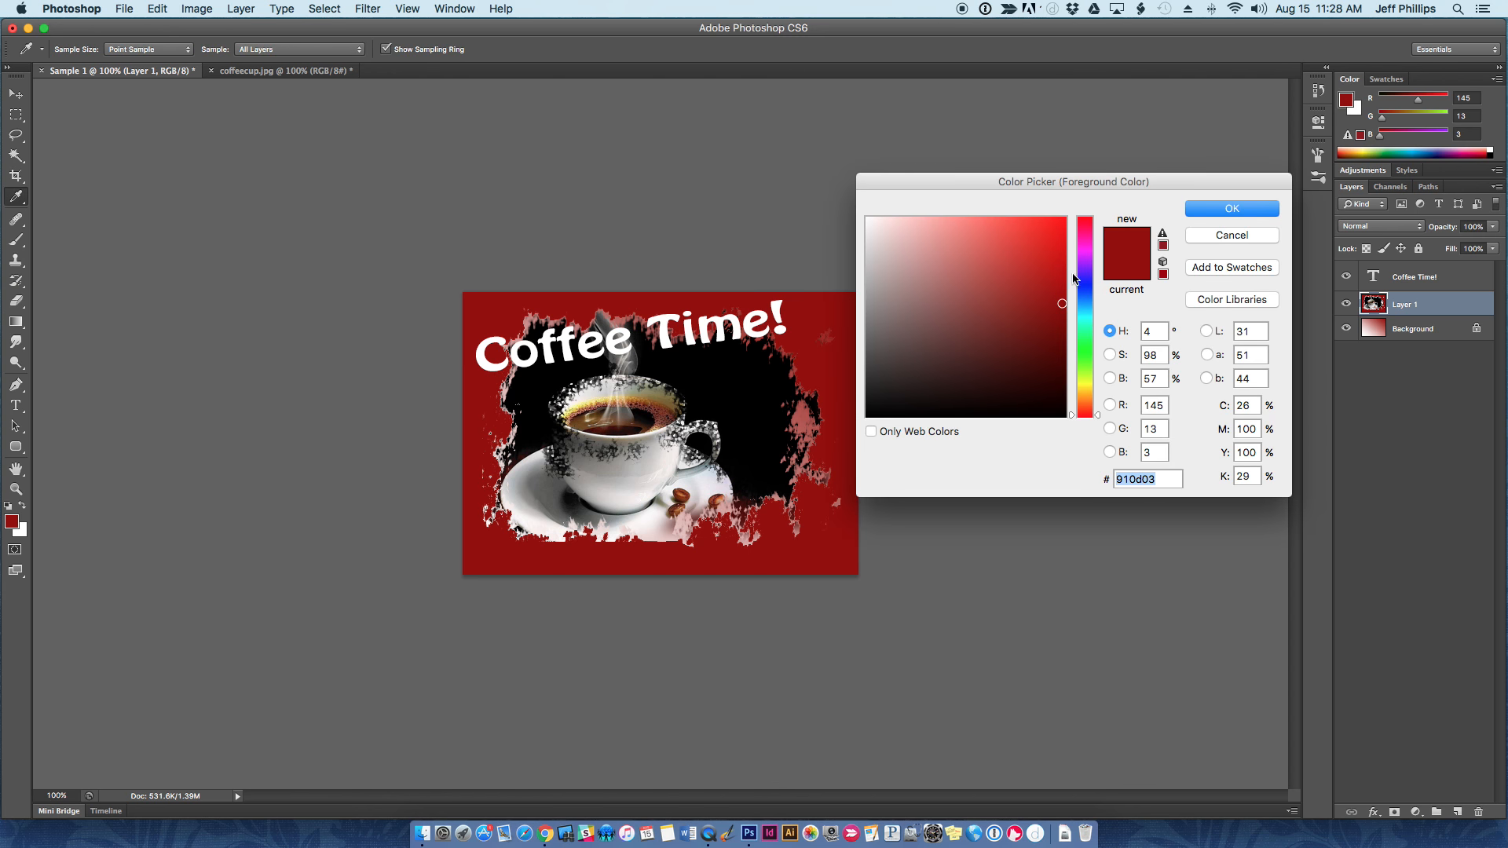
pyautogui.moveTo(1060, 303); pyautogui.dragTo(840, 205)
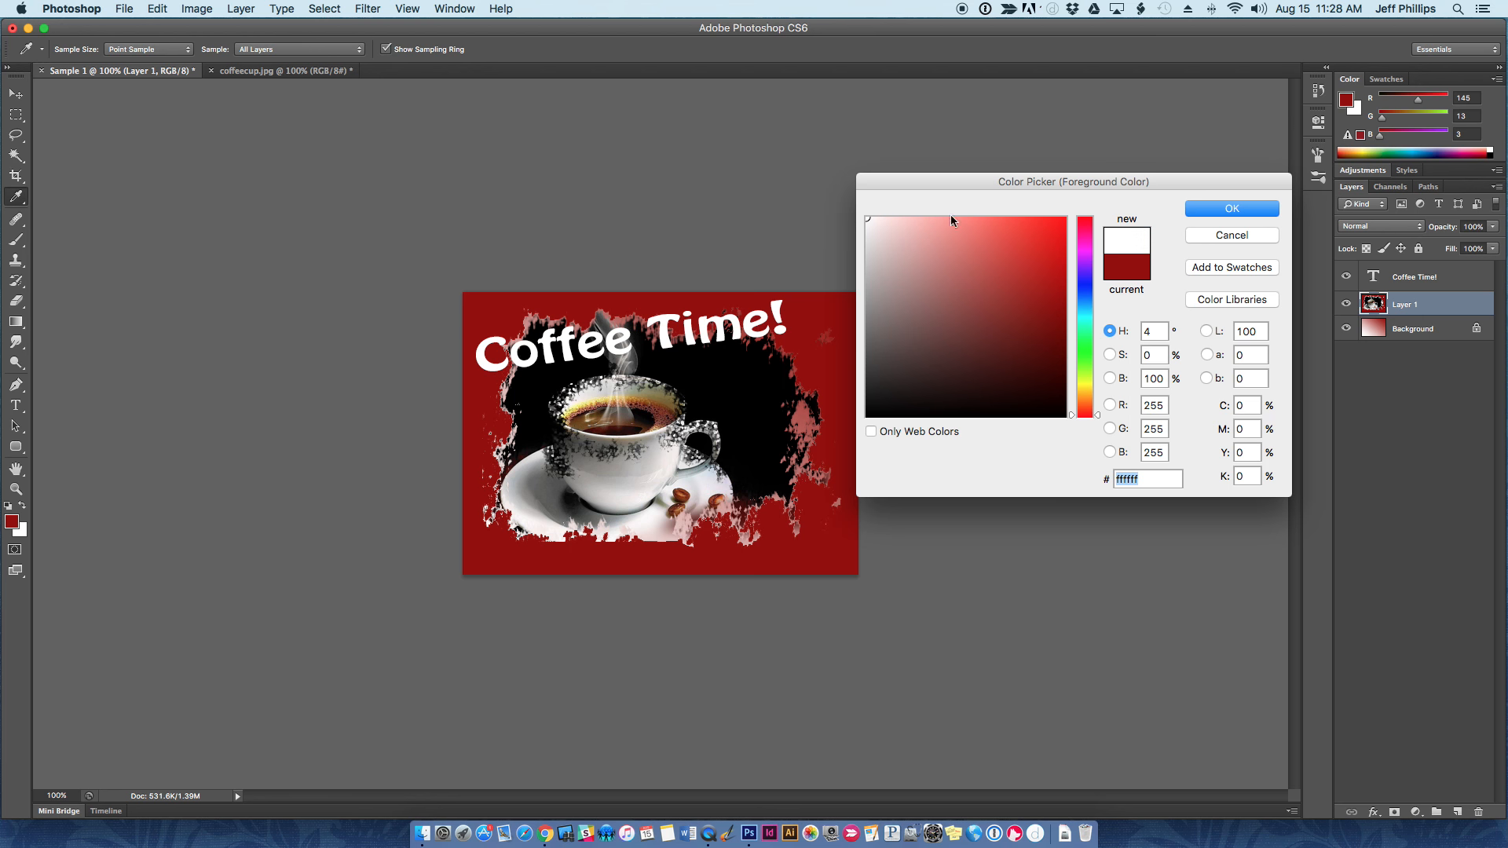
pyautogui.click(1198, 217)
pyautogui.press('u')
pyautogui.moveTo(441, 557); pyautogui.dragTo(881, 578)
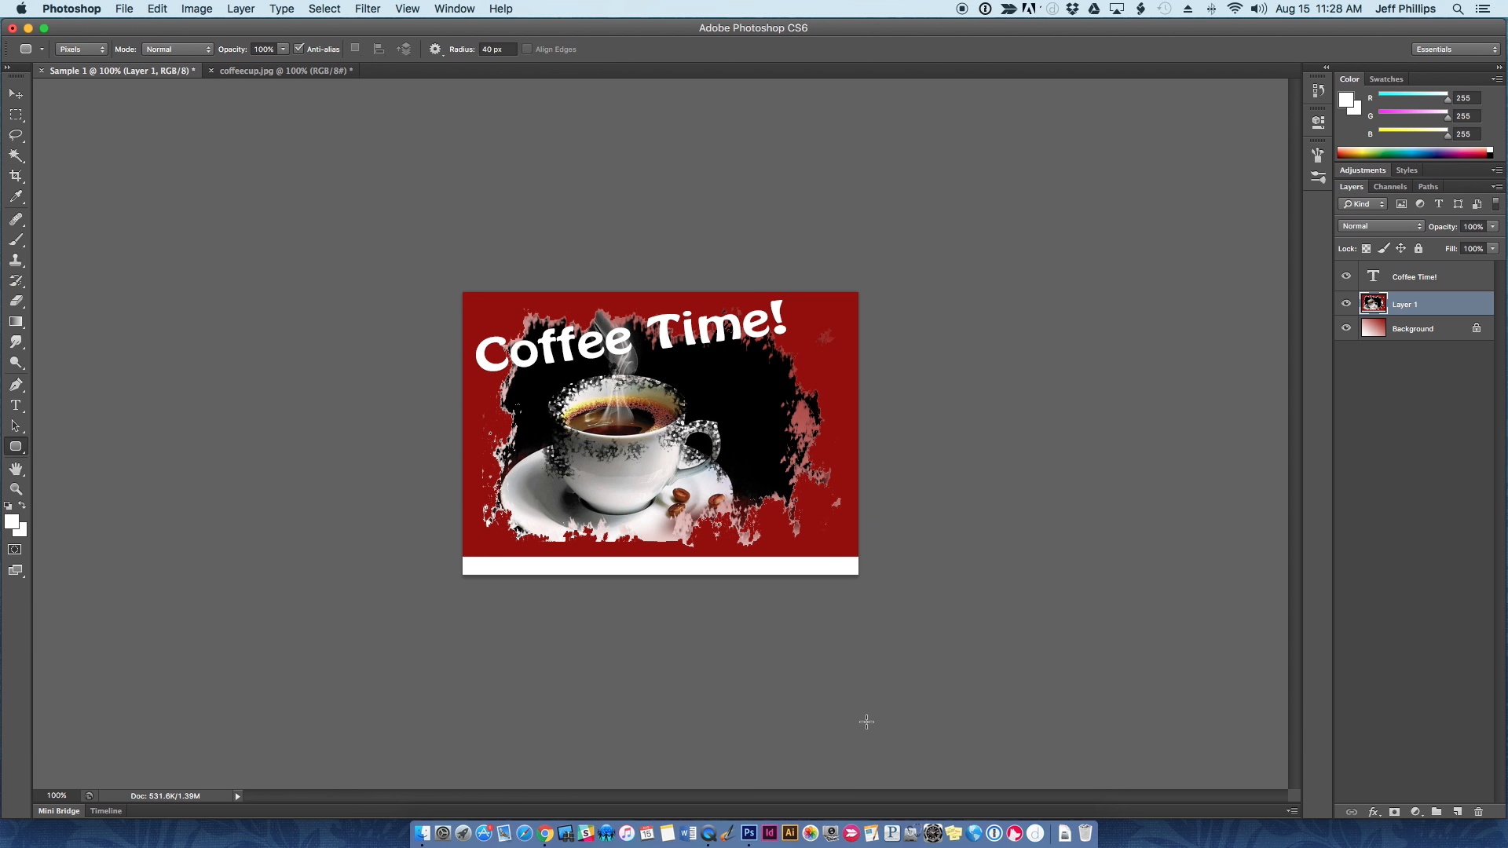
# - Draw a white music notes shape with the Custom Shape tool on Layer 1, below the title's exclamation mark, and switch to the Move tool
pyautogui.click(16, 448)
pyautogui.click(41, 50)
pyautogui.click(41, 49)
pyautogui.click(17, 448)
pyautogui.click(18, 448)
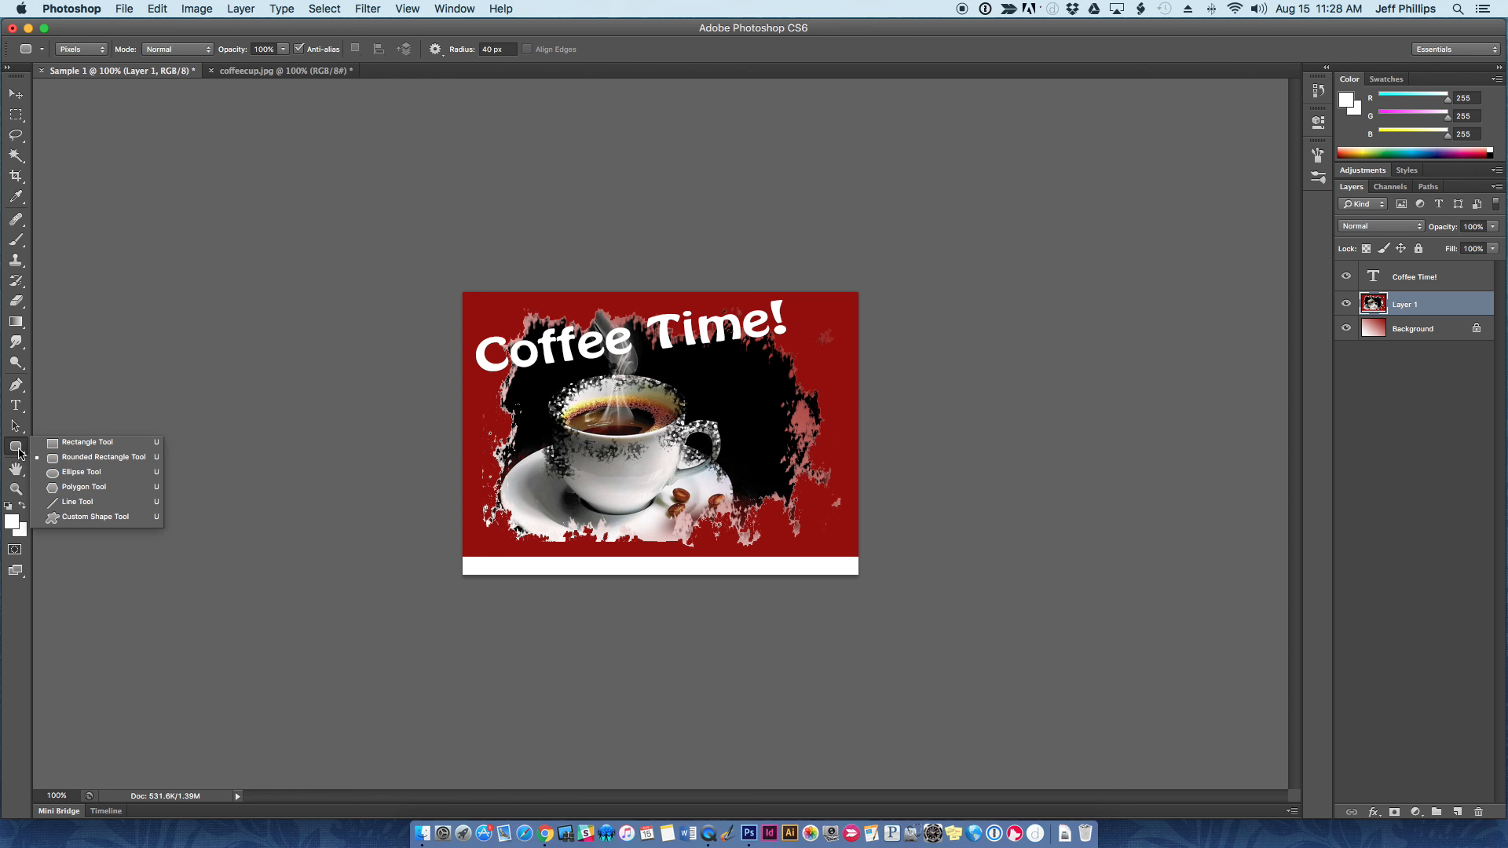
pyautogui.click(73, 518)
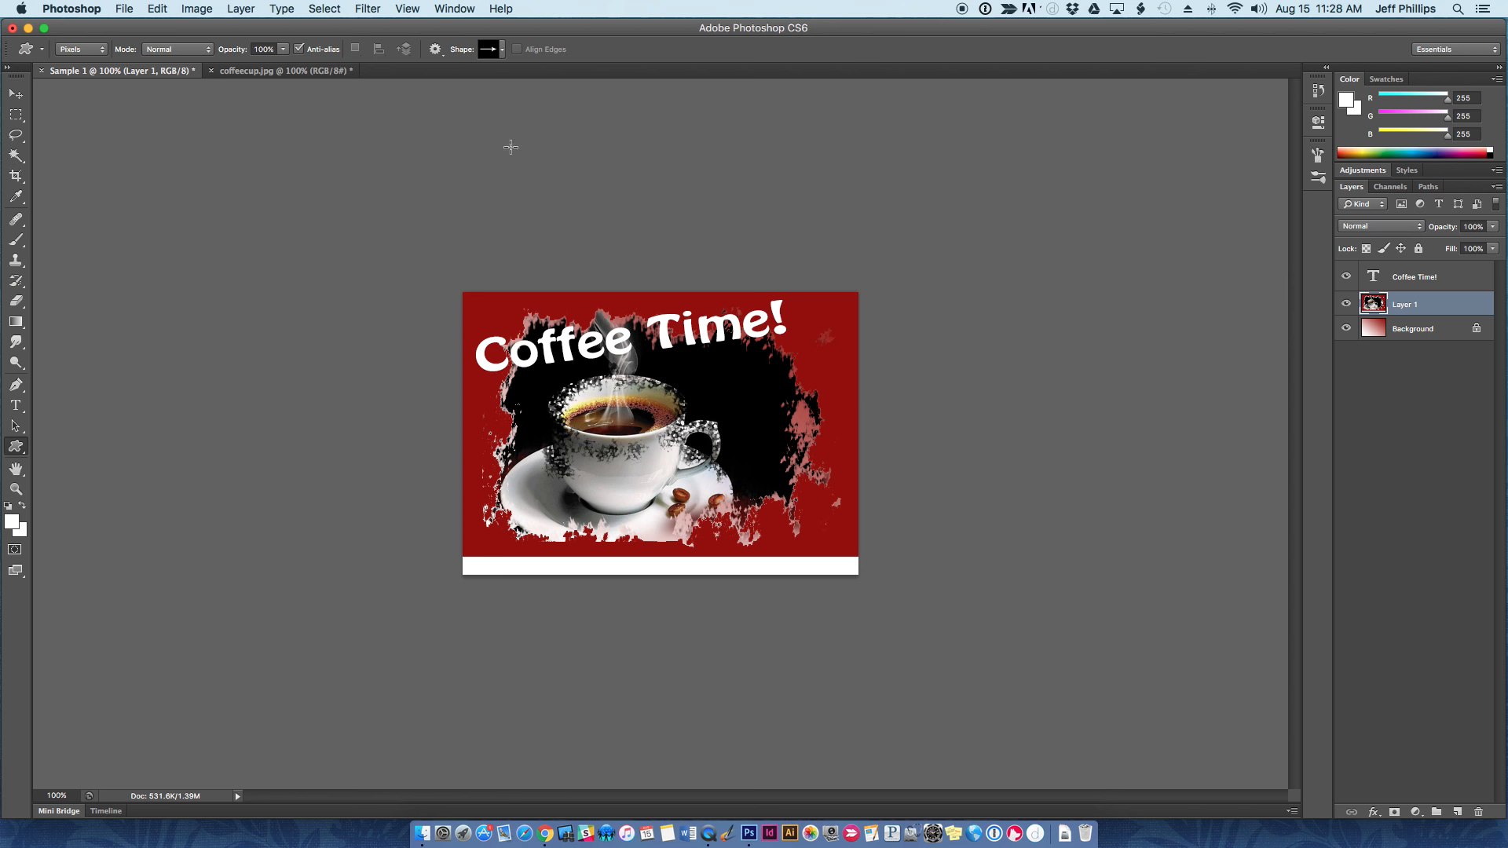
pyautogui.click(499, 52)
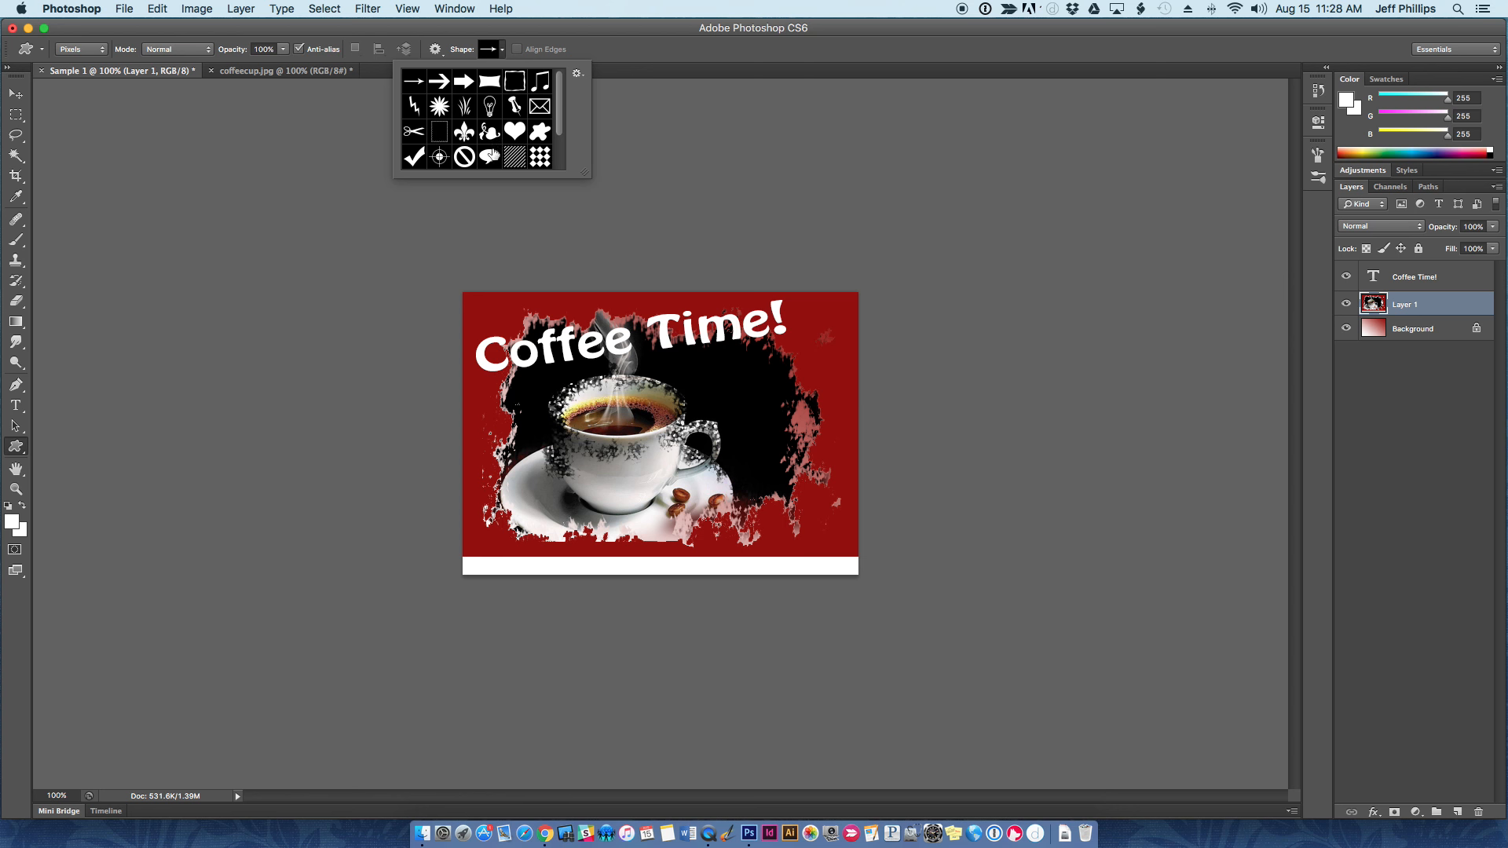
pyautogui.click(542, 85)
pyautogui.moveTo(784, 353); pyautogui.dragTo(837, 408)
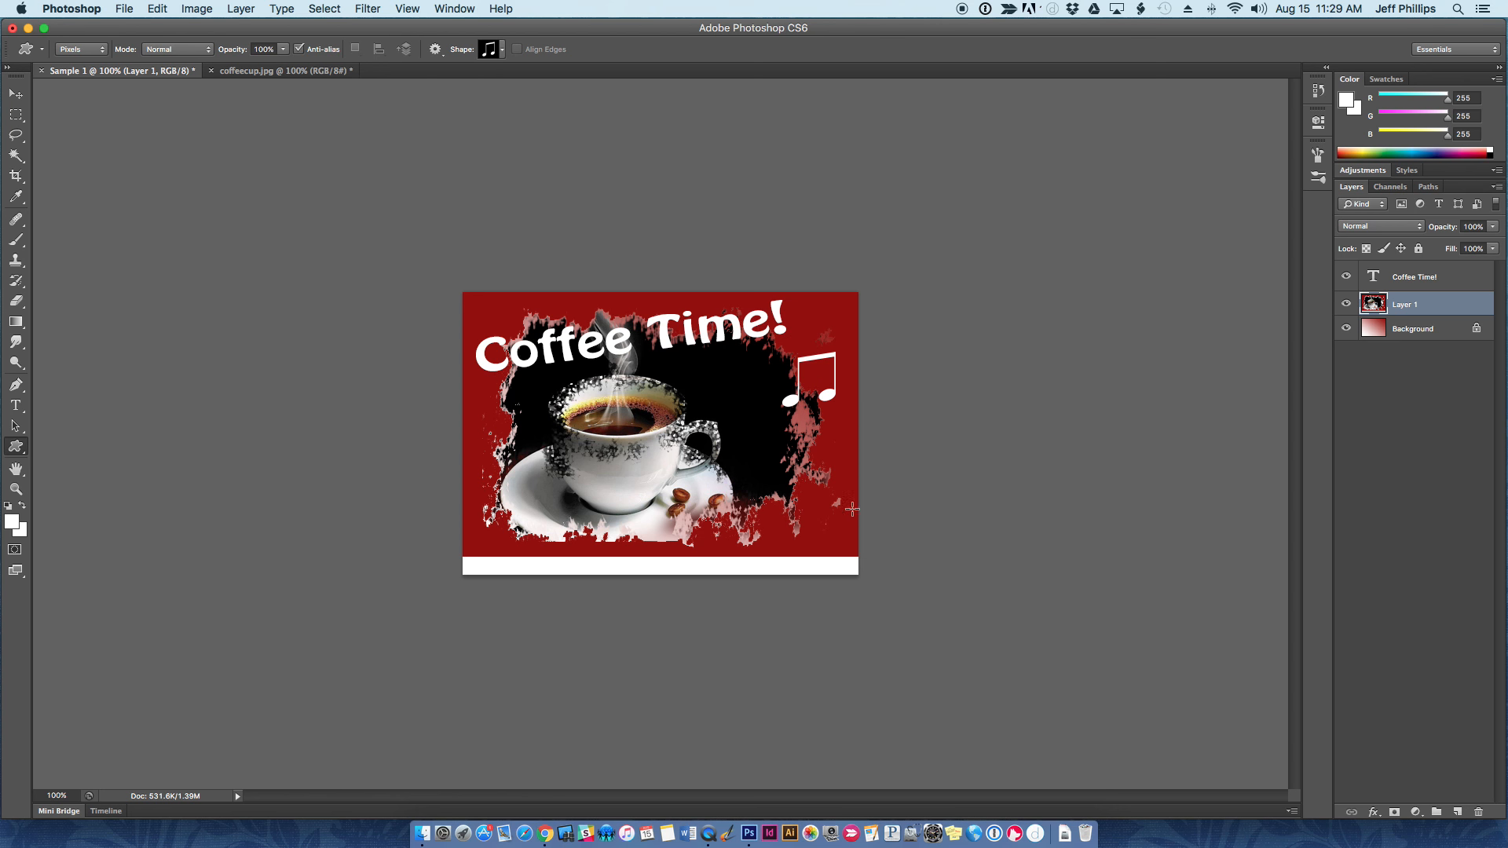
pyautogui.click(15, 93)
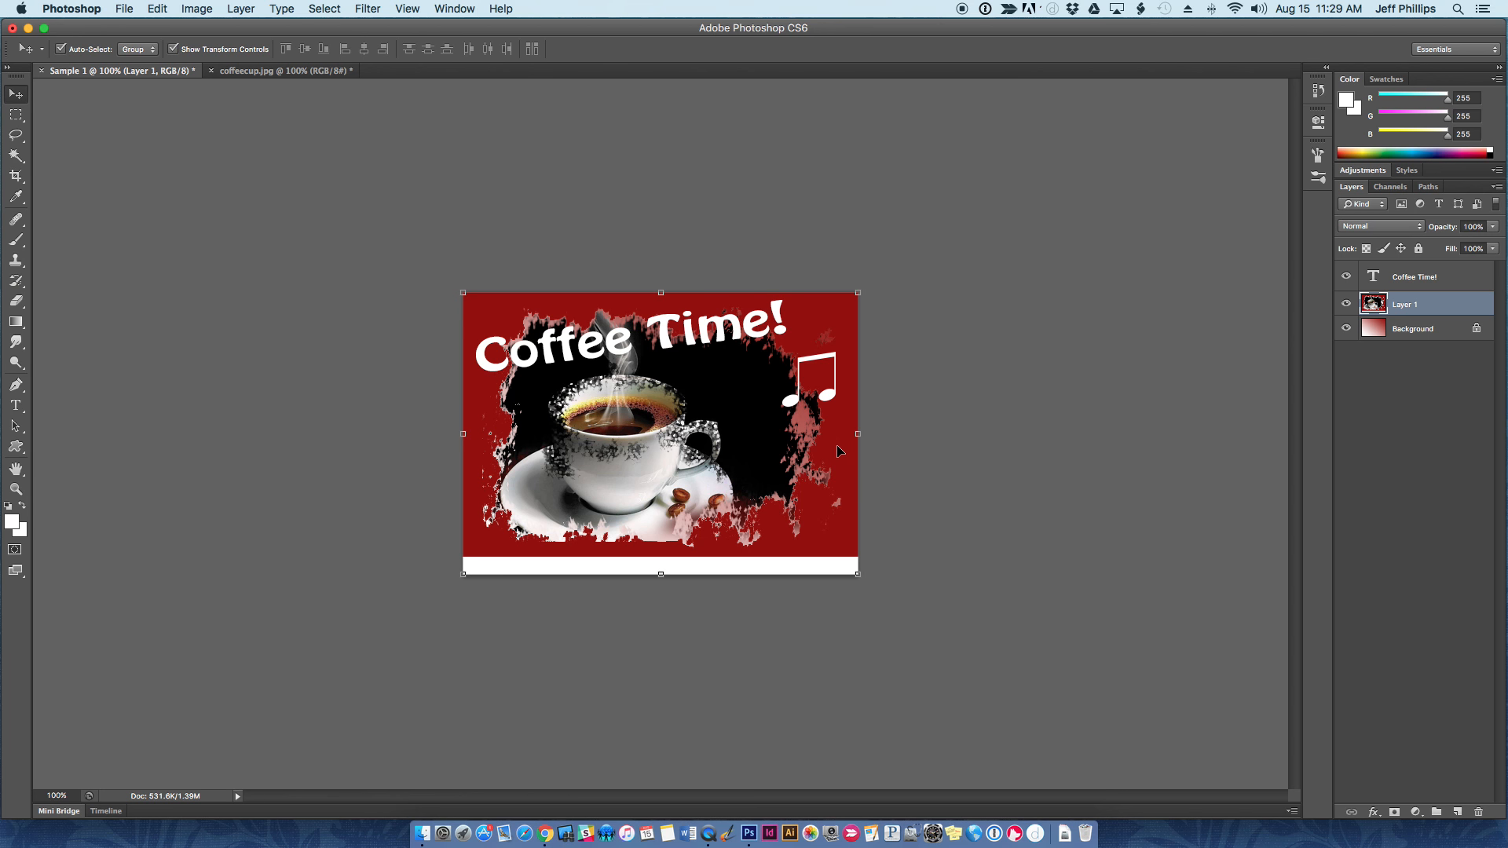
# - Draw a second white music notes custom shape, about 89 by 79 px, below the first notes as its own shape layer in Shape mode
pyautogui.click(15, 446)
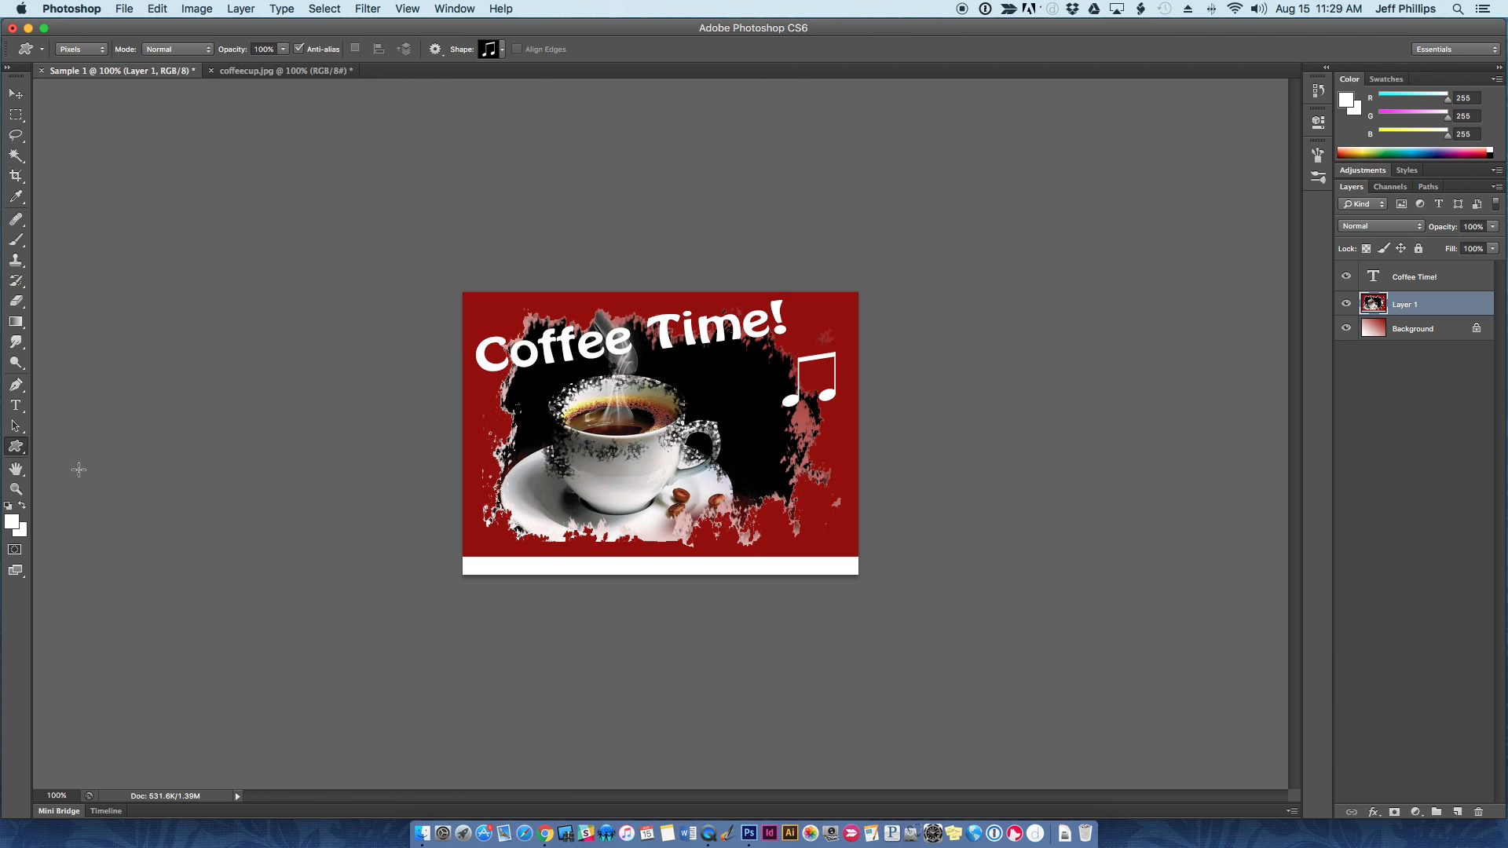
pyautogui.click(84, 52)
pyautogui.click(83, 28)
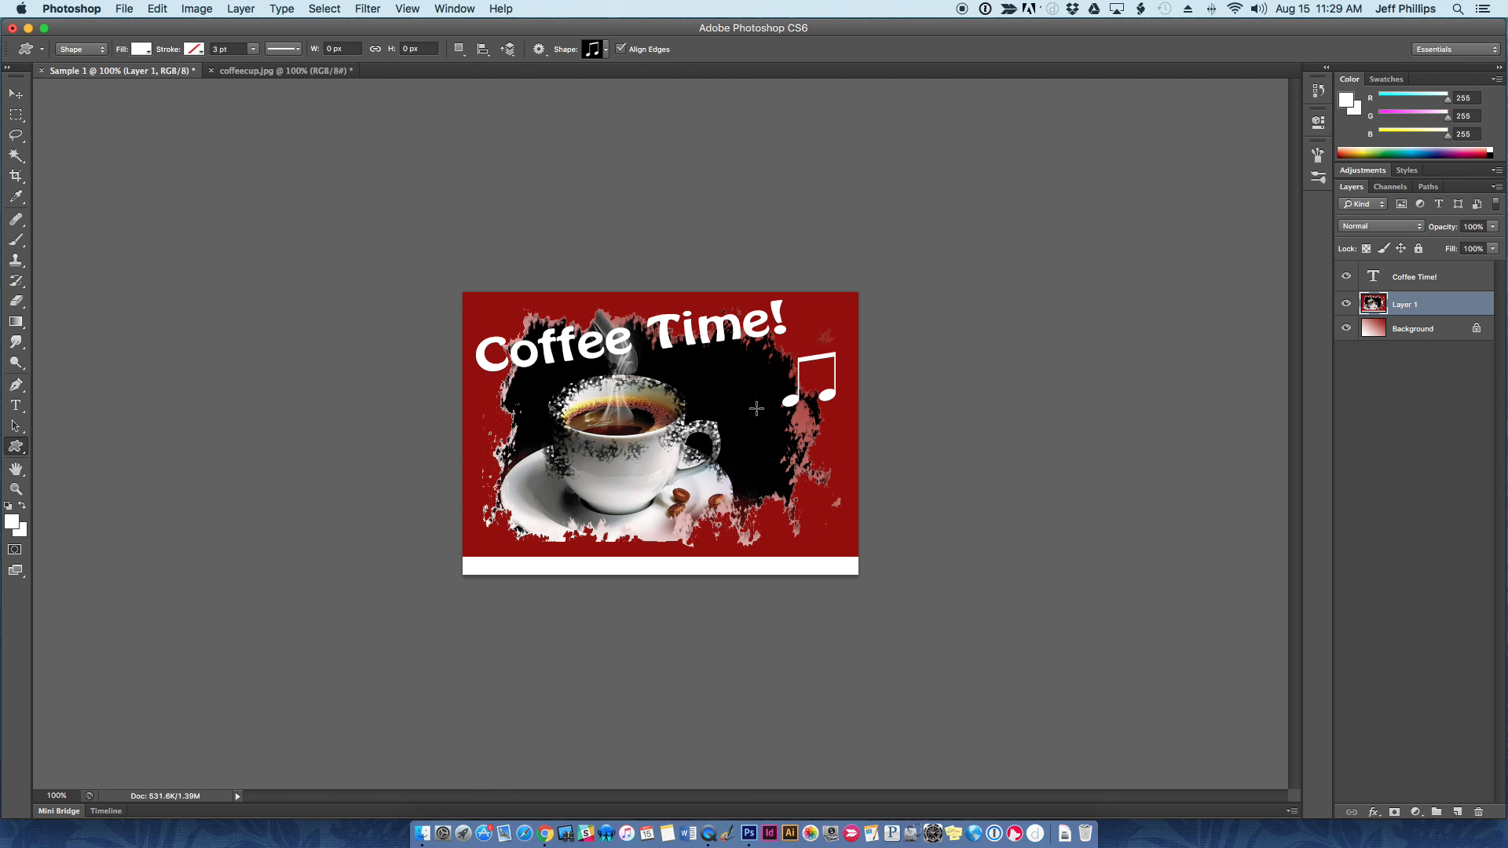
pyautogui.click(767, 444)
pyautogui.moveTo(767, 443); pyautogui.dragTo(837, 506)
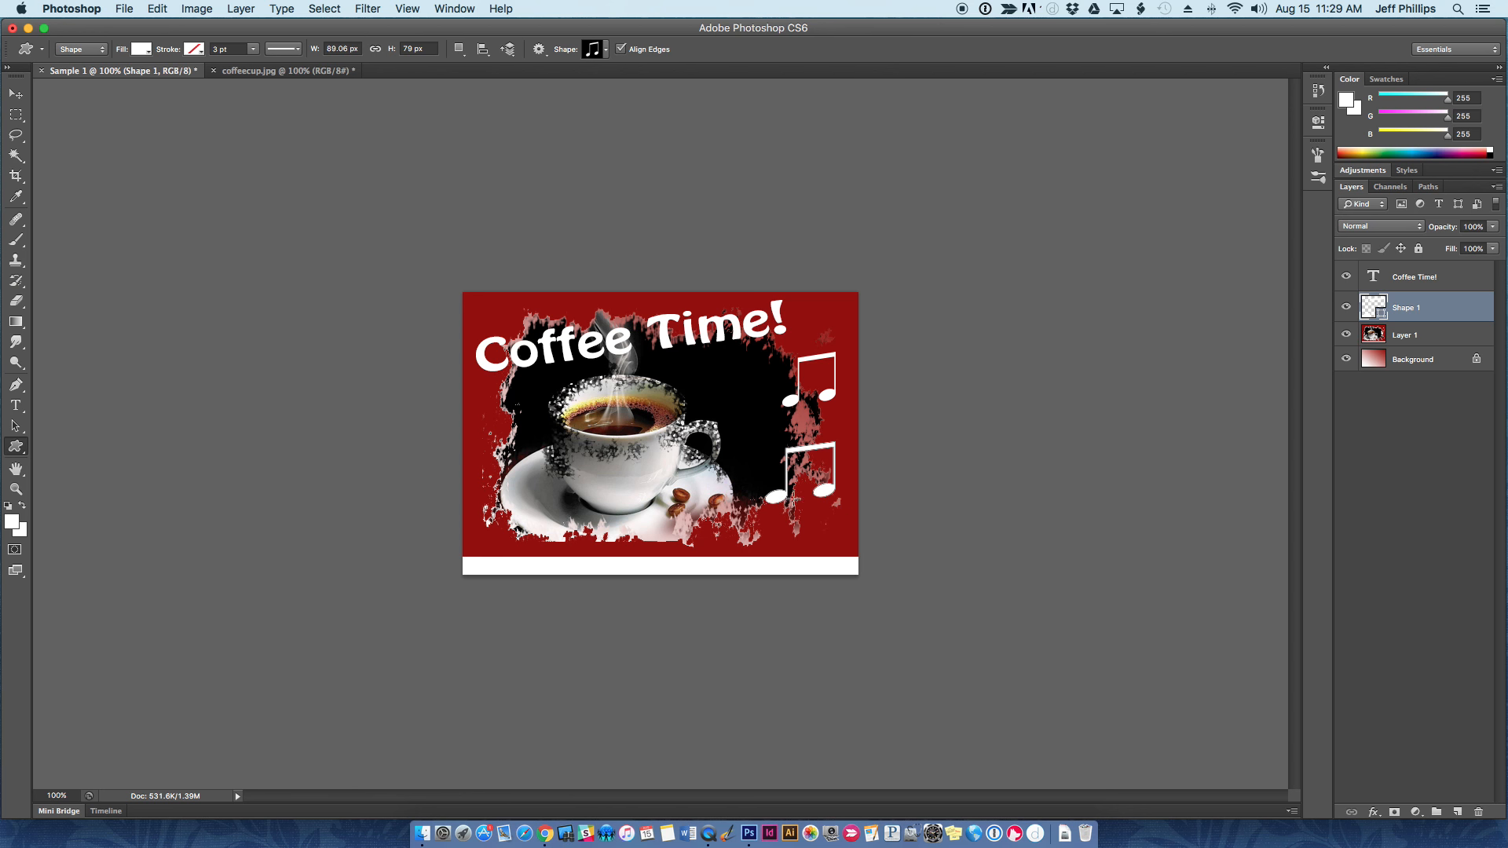
# - Rotate the lower music notes shape about 30 degrees counterclockwise, apply the transformation and deselect the layer
pyautogui.click(15, 93)
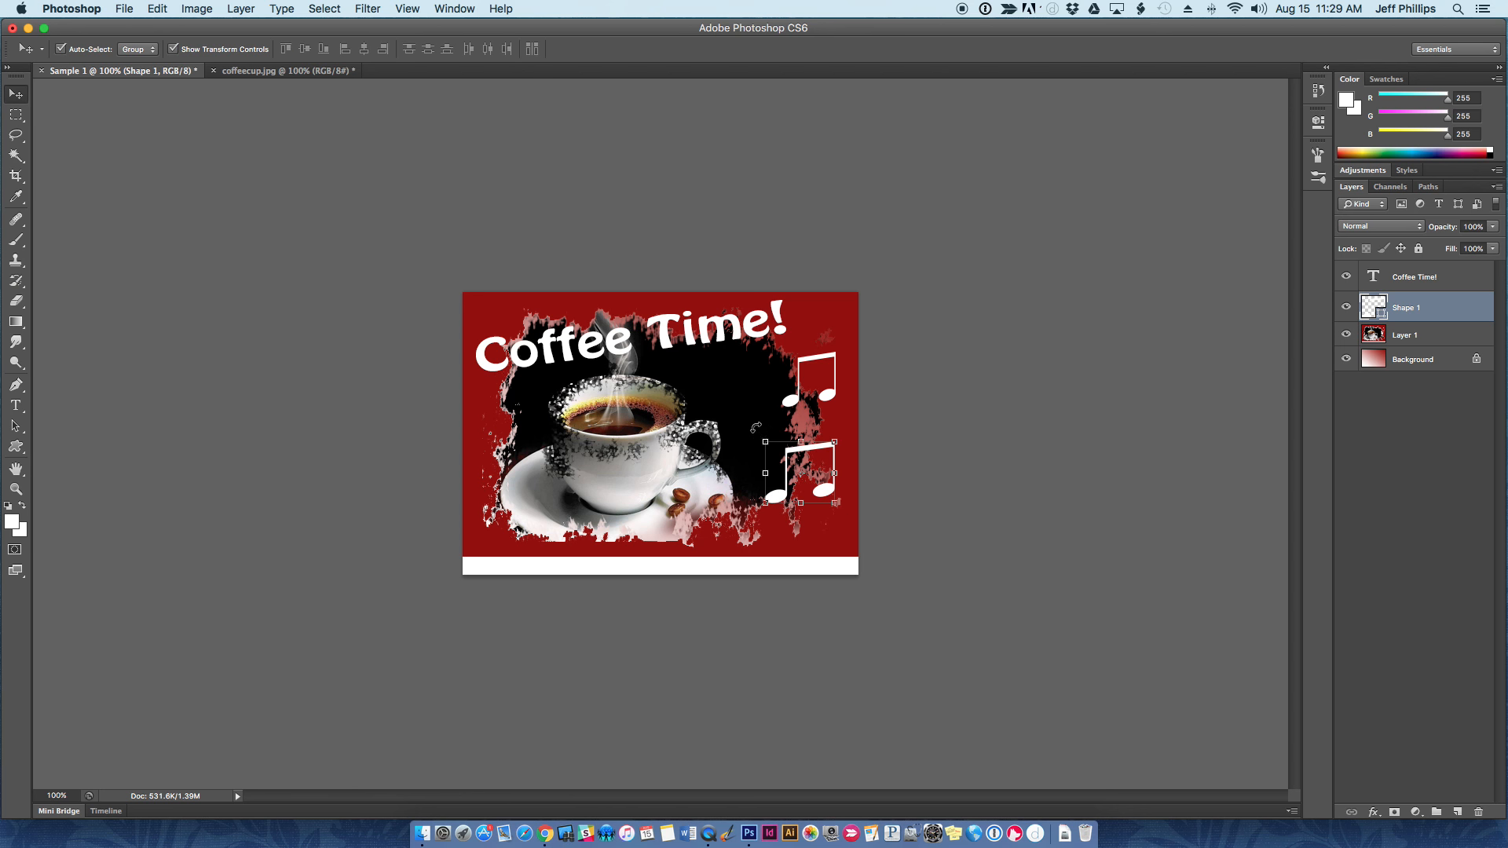
pyautogui.moveTo(758, 431); pyautogui.dragTo(726, 465)
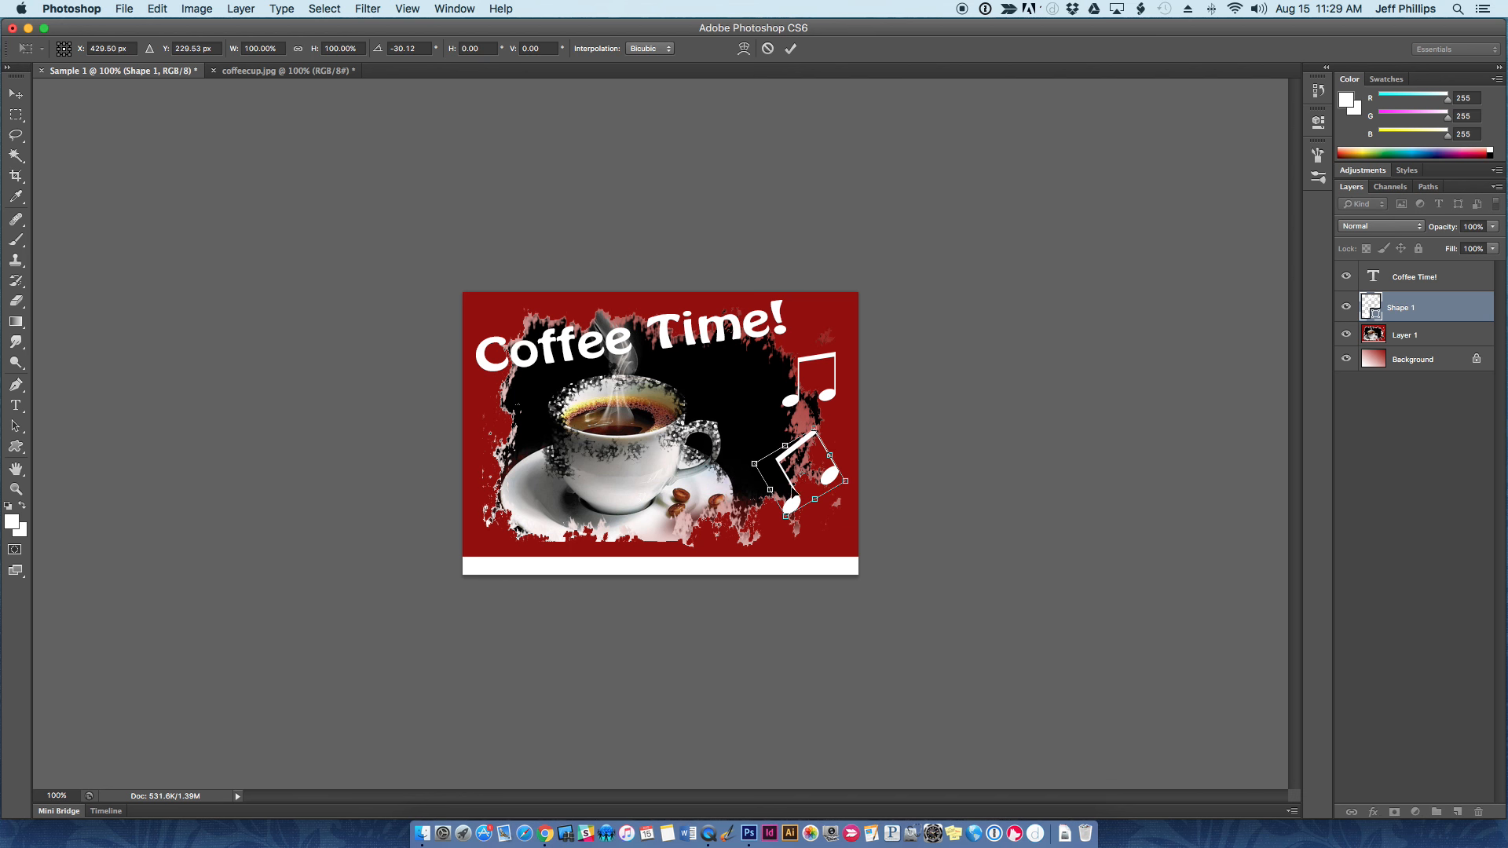
pyautogui.click(15, 95)
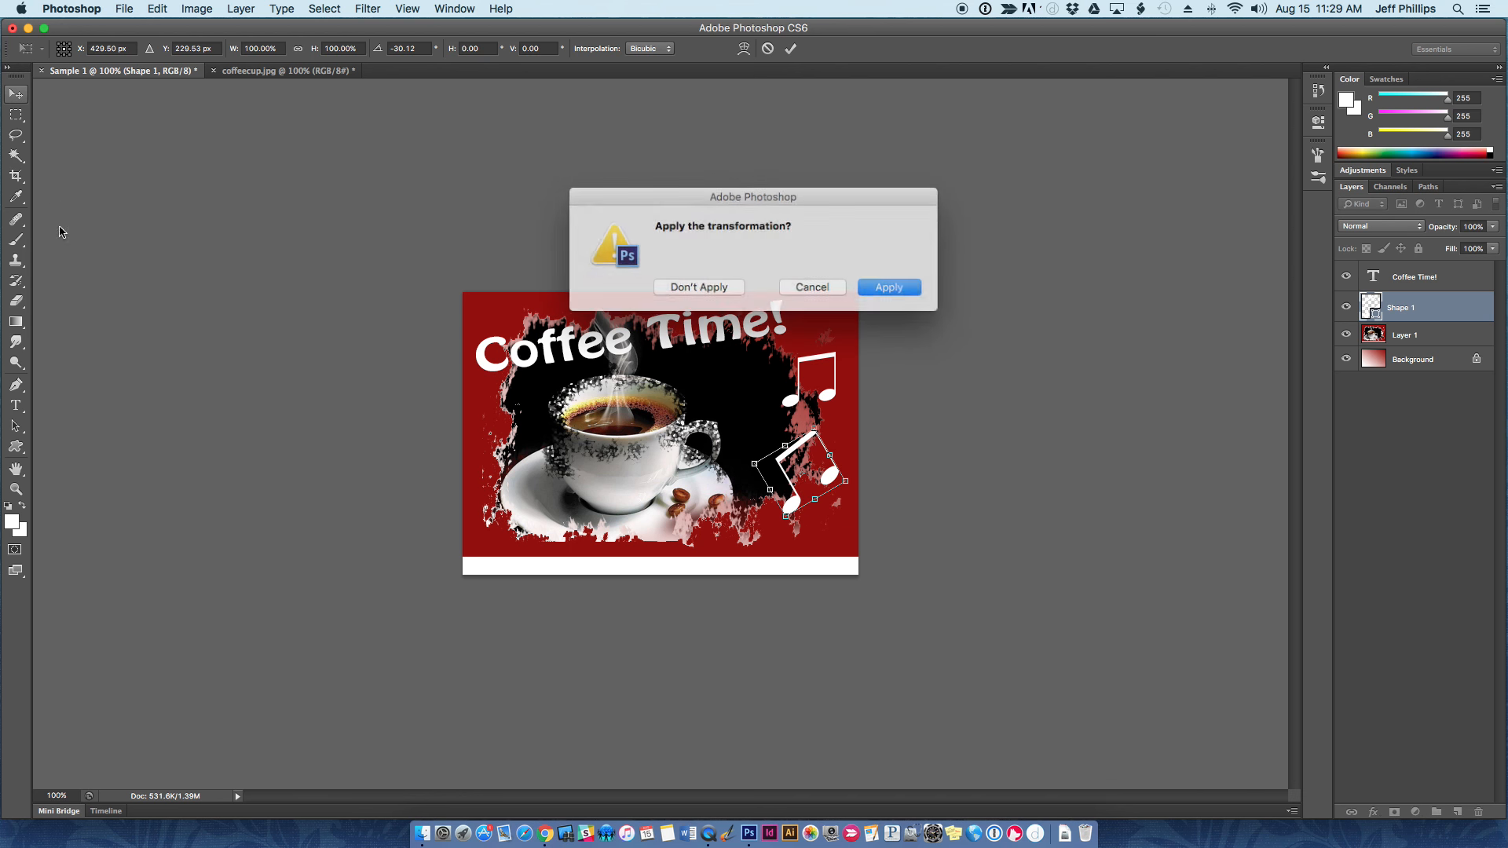
pyautogui.click(895, 291)
pyautogui.click(992, 409)
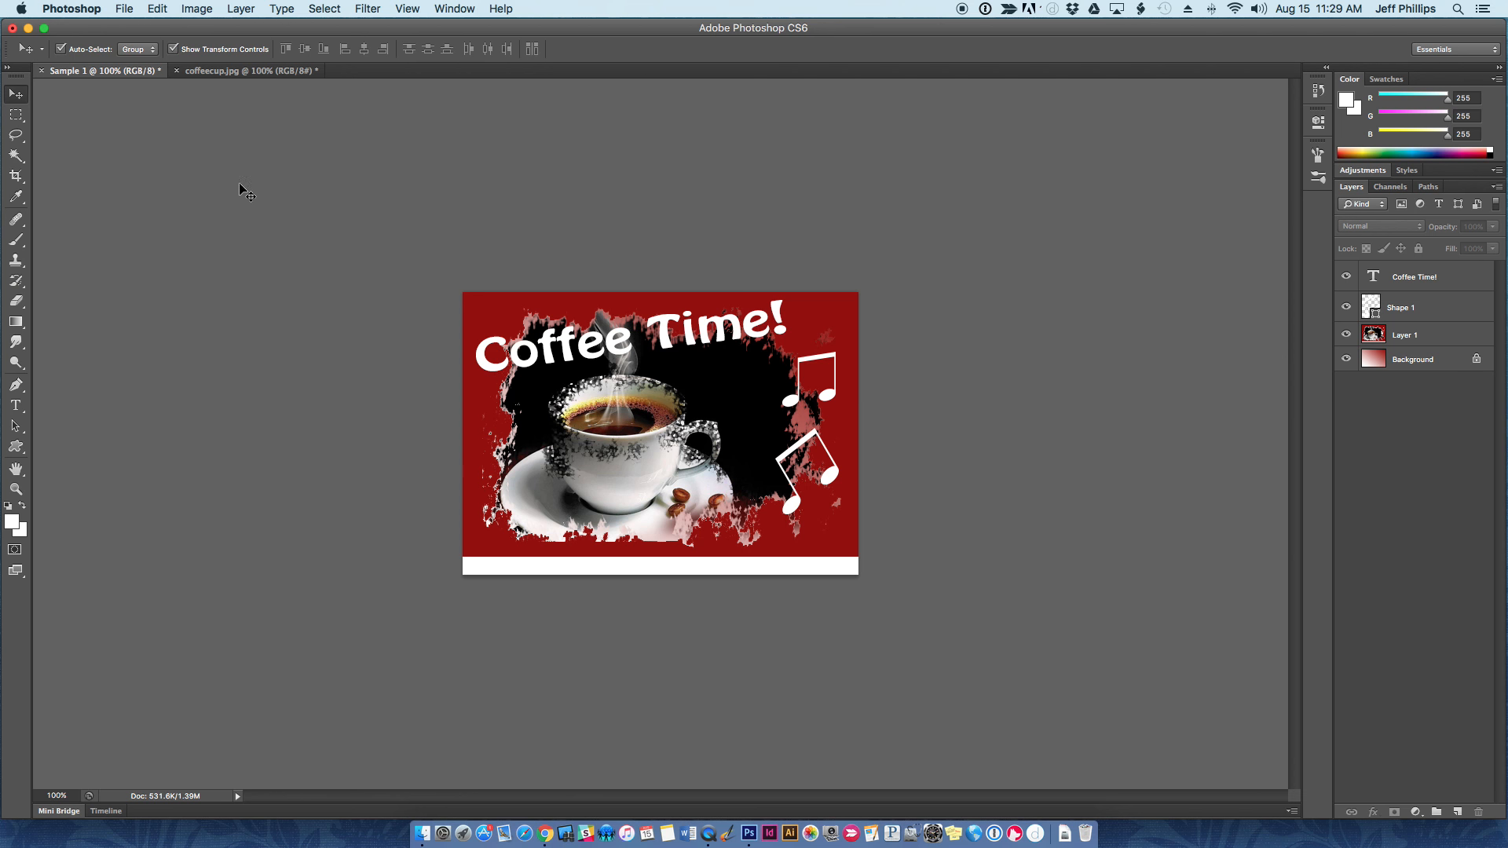
pyautogui.doubleClick(110, 27)
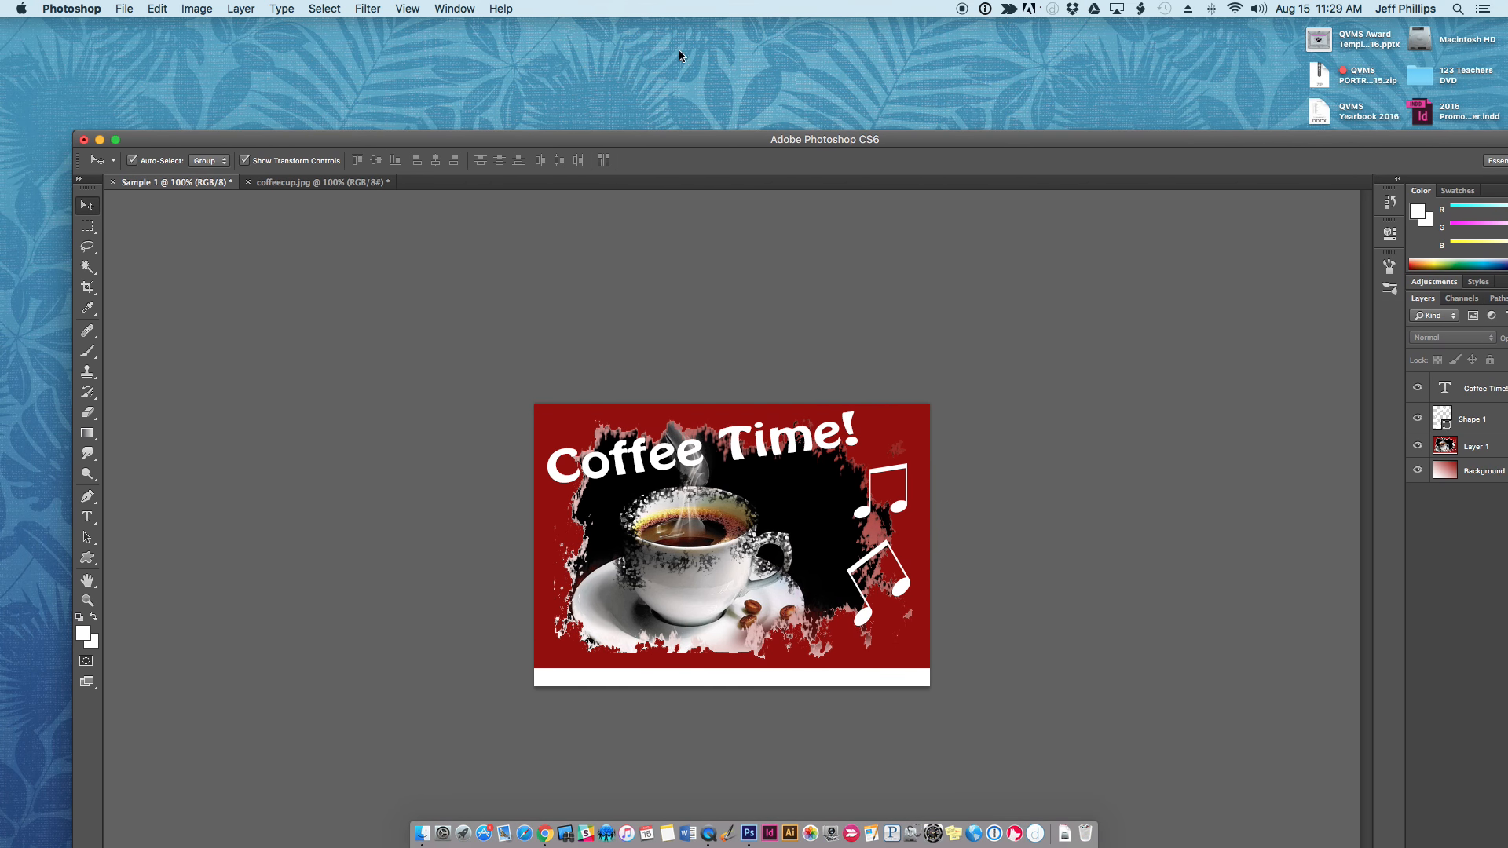